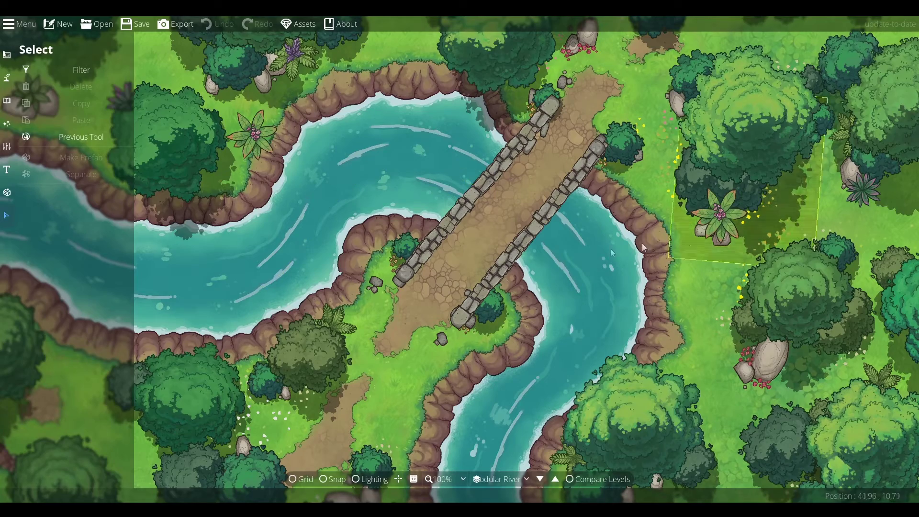
Look over the current level's river, stone bridge, rock ledge and ruined settlement
drag(400, 269, 710, 271)
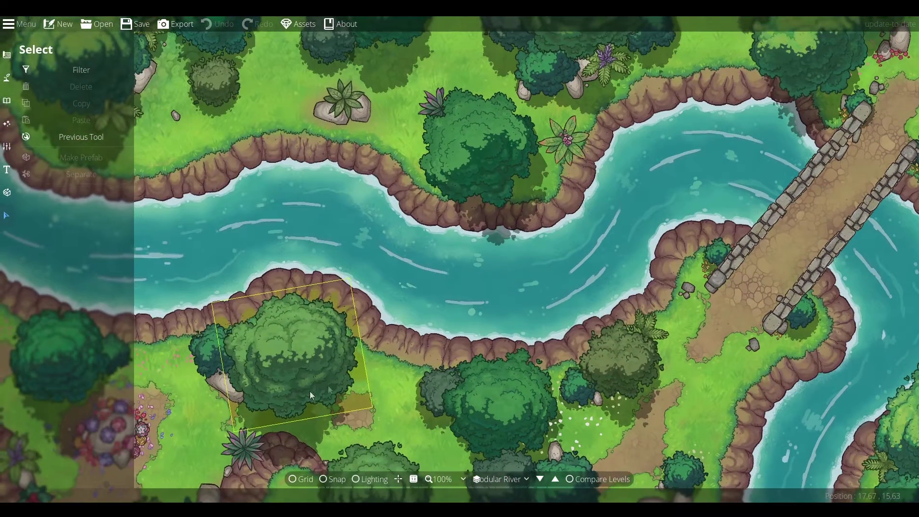
drag(309, 392, 610, 228)
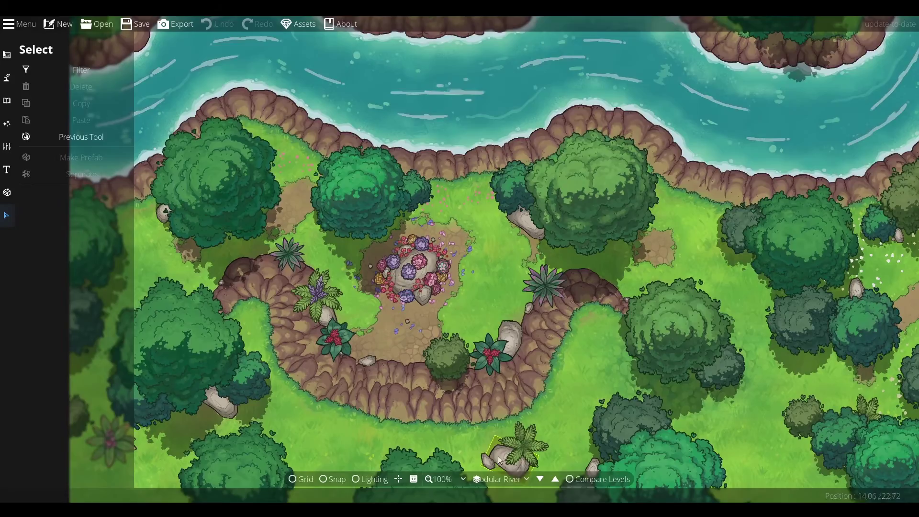
drag(496, 465, 507, 202)
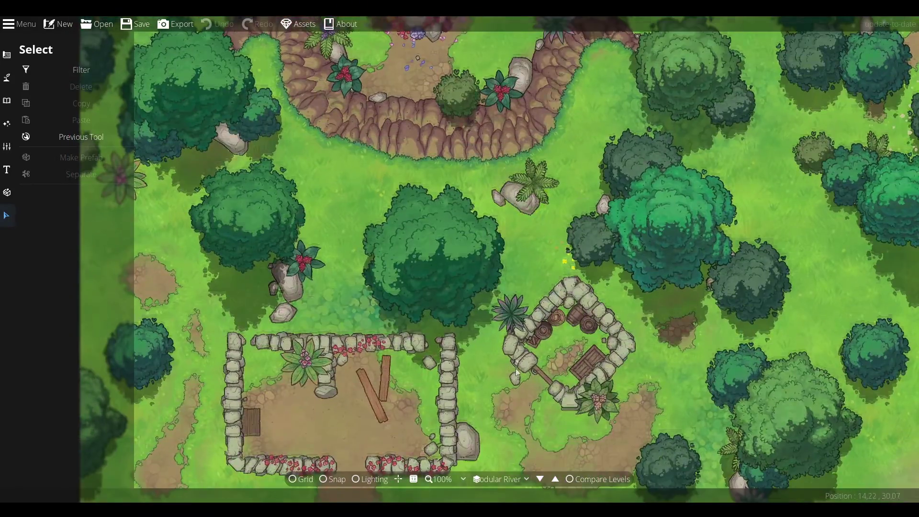
scroll(519, 239, down, 4)
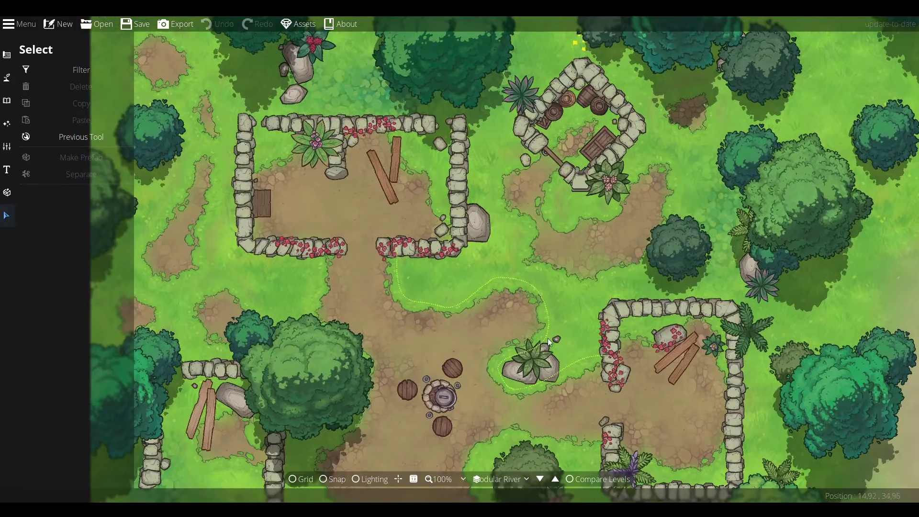
scroll(524, 225, down, 3)
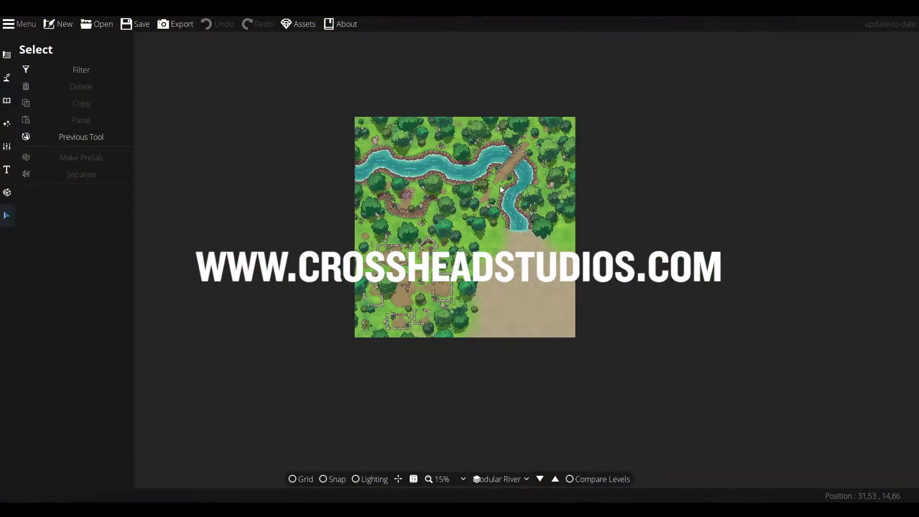
Switch to another Modular Rivers level and examine its wooden bridge, winding river banks, stepping stones and surrounding forest
click(554, 479)
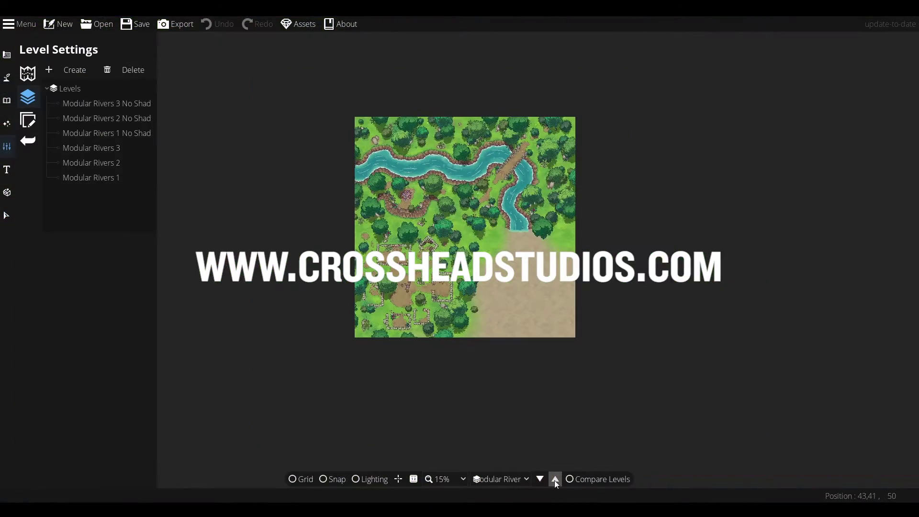
click(500, 475)
click(509, 479)
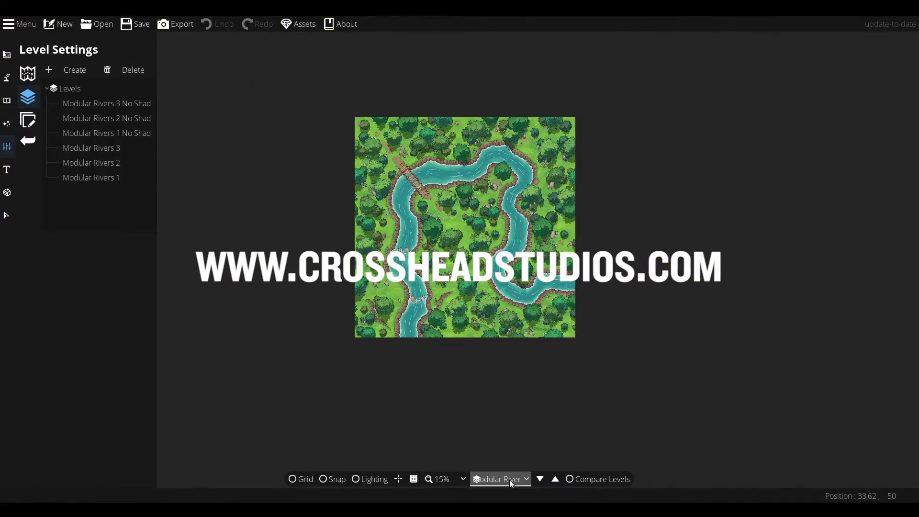
scroll(386, 147, up, 10)
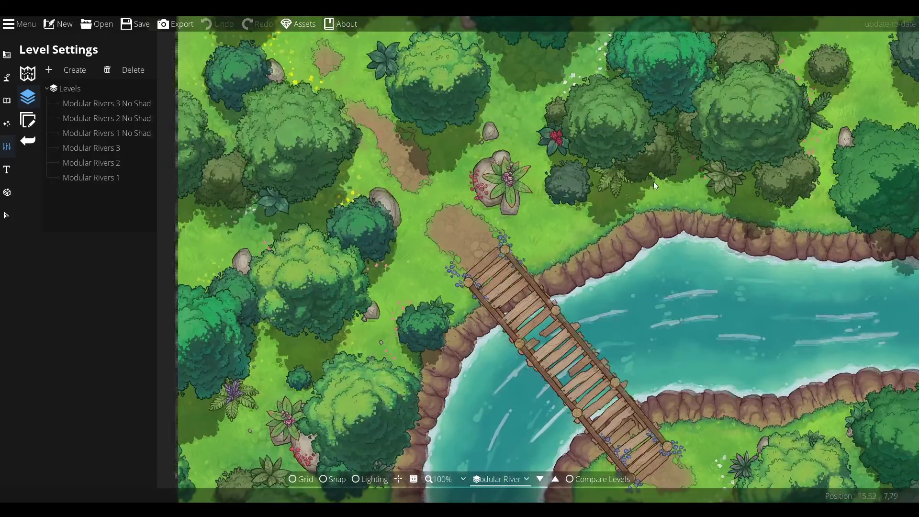
drag(654, 182, 524, 93)
drag(401, 118, 521, 352)
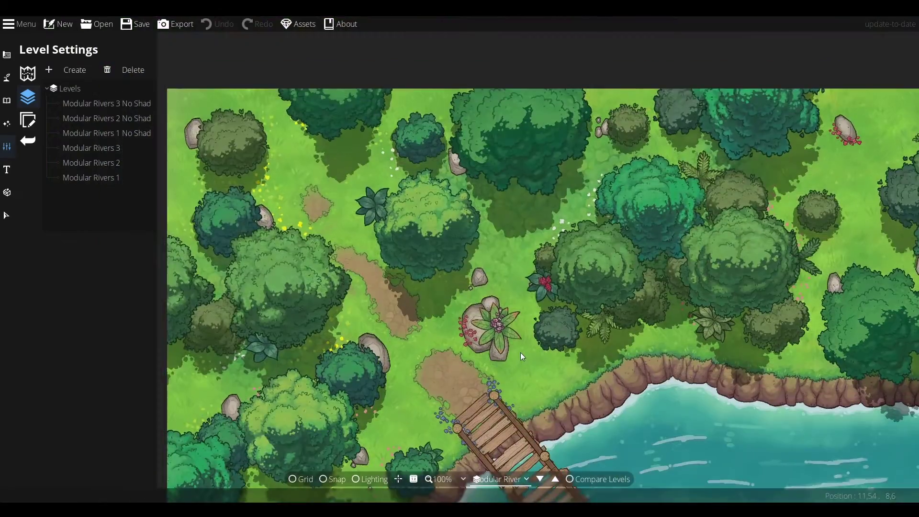
drag(750, 443, 505, 346)
drag(773, 415, 602, 182)
drag(261, 272, 511, 241)
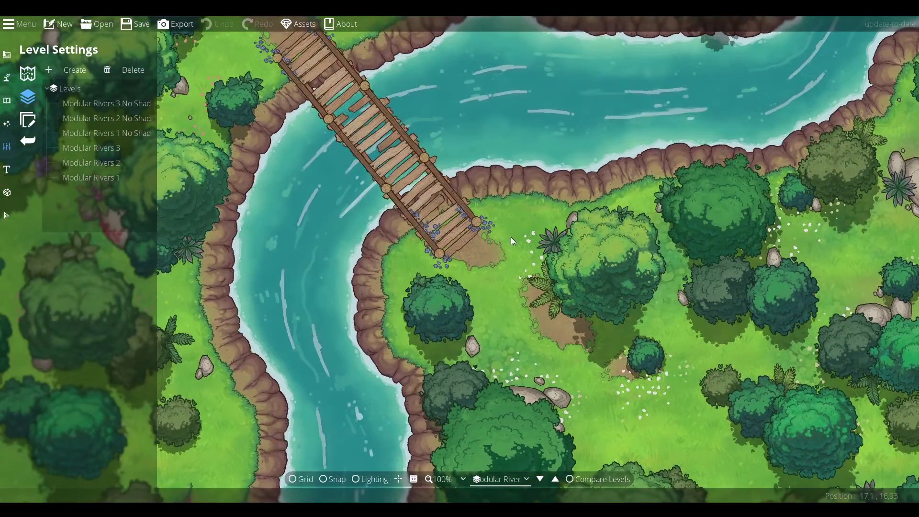
drag(500, 343, 647, 86)
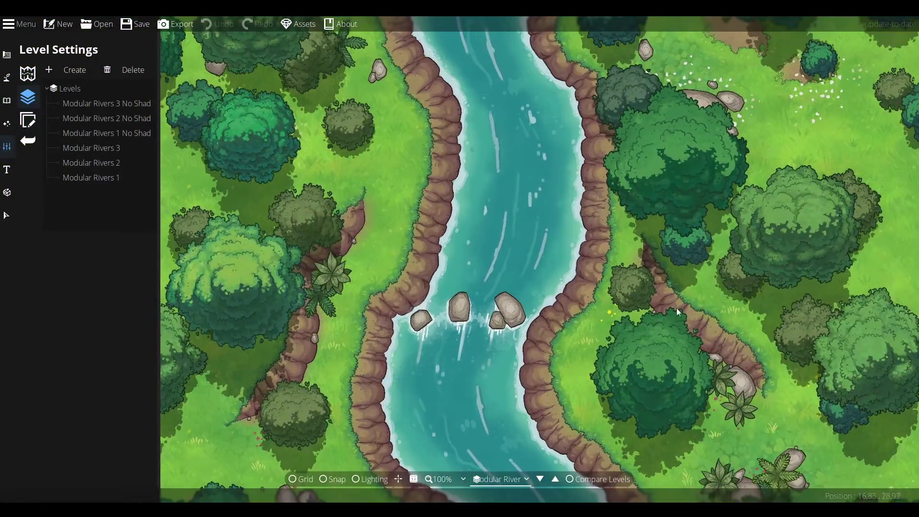
drag(676, 308, 642, 83)
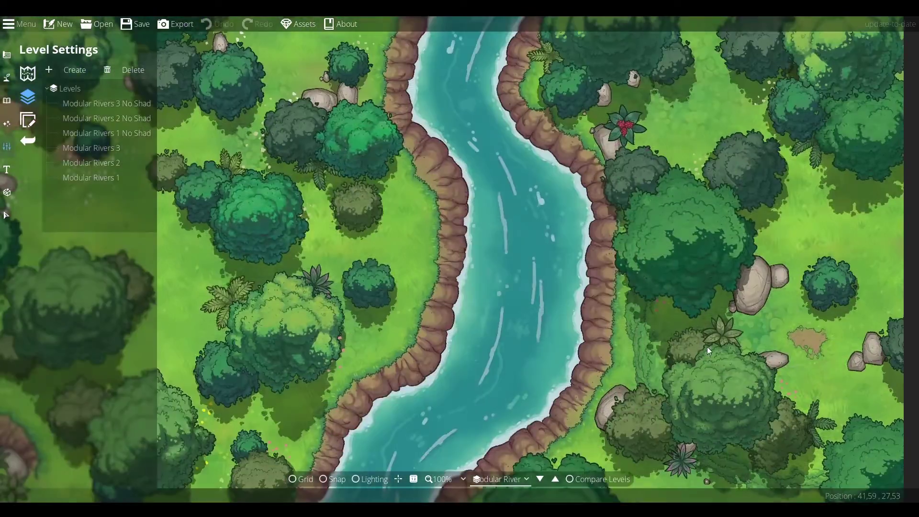
drag(585, 145, 603, 375)
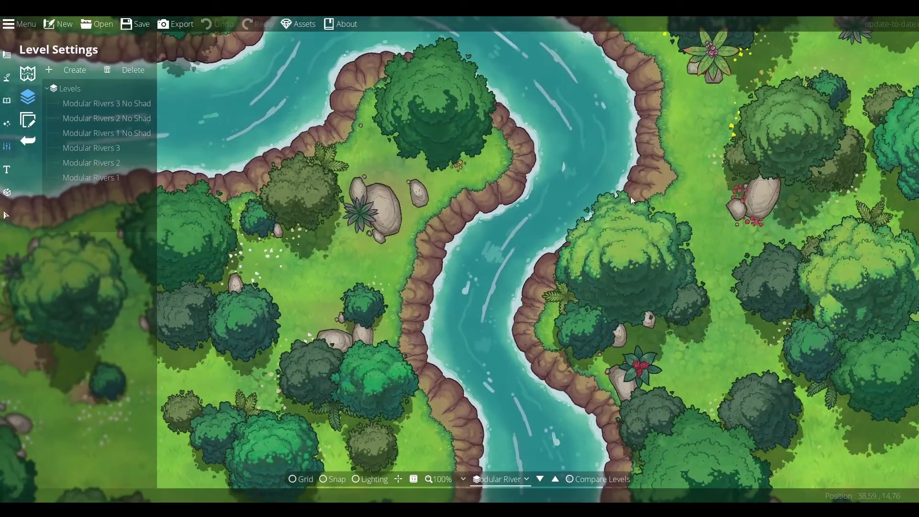
drag(616, 101, 605, 368)
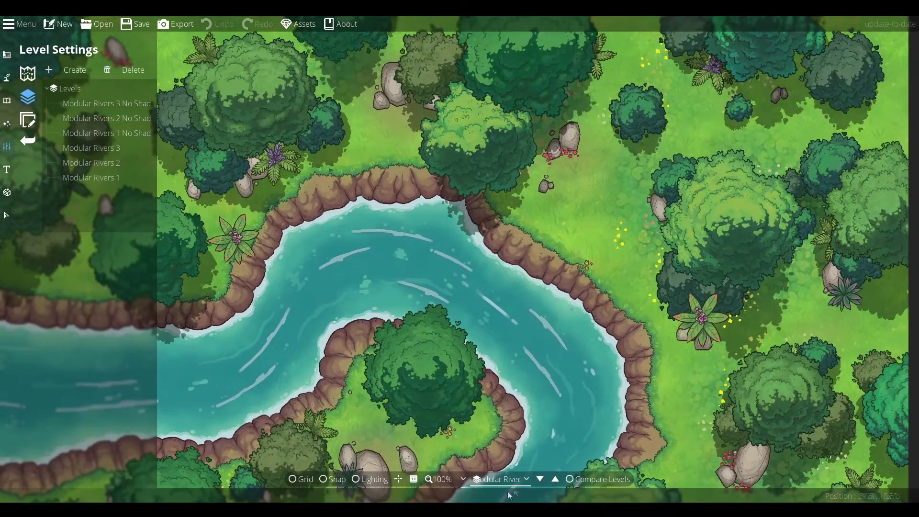
click(500, 479)
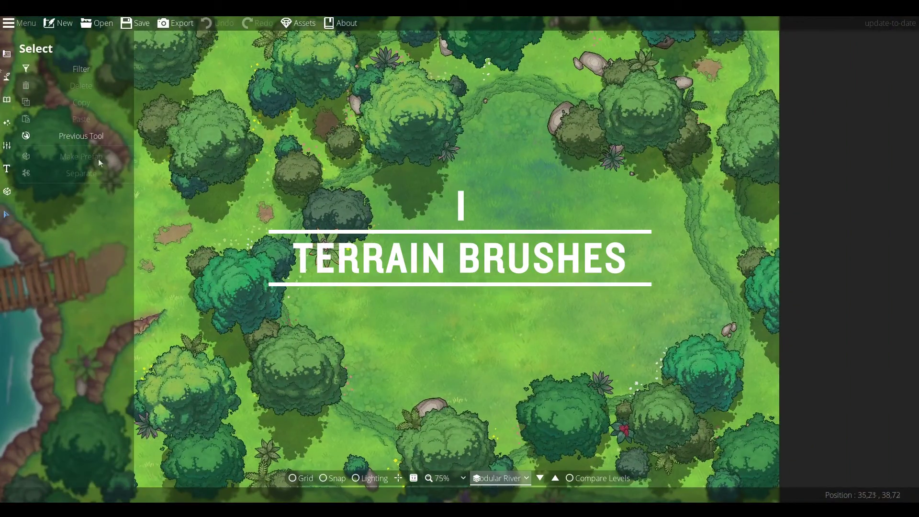
Paint Grassmix Dark, Grassmix Light and Clover across the forest clearing with the Terrain Brush at size 10
click(6, 77)
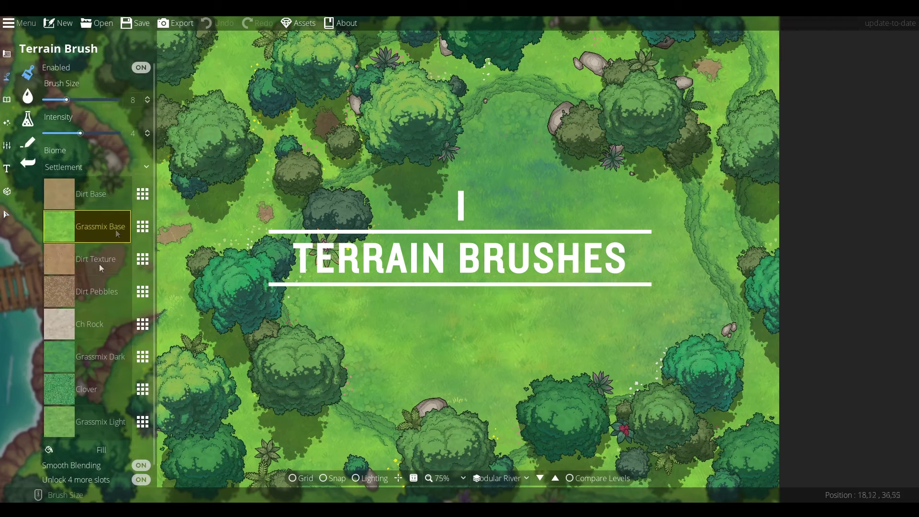
click(88, 354)
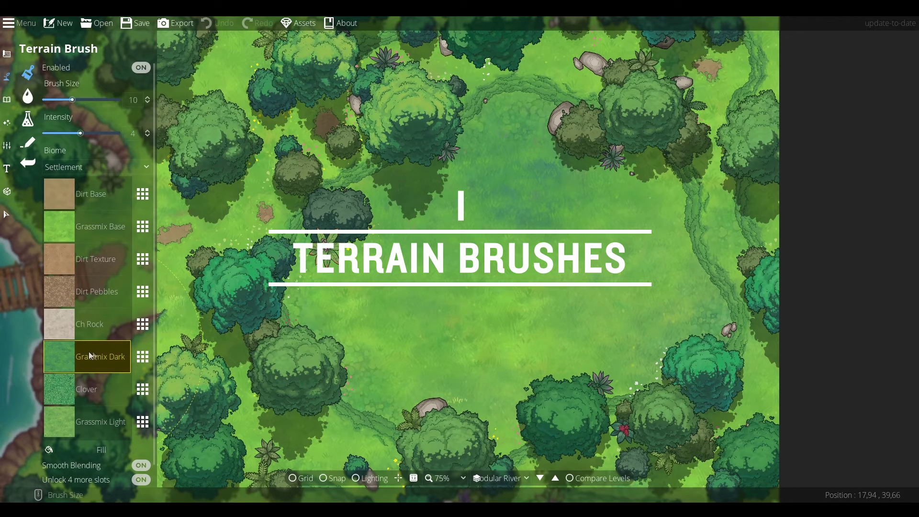
mouse_move(453, 272)
mouse_down()
mouse_move(598, 239)
mouse_move(632, 206)
mouse_up()
click(98, 421)
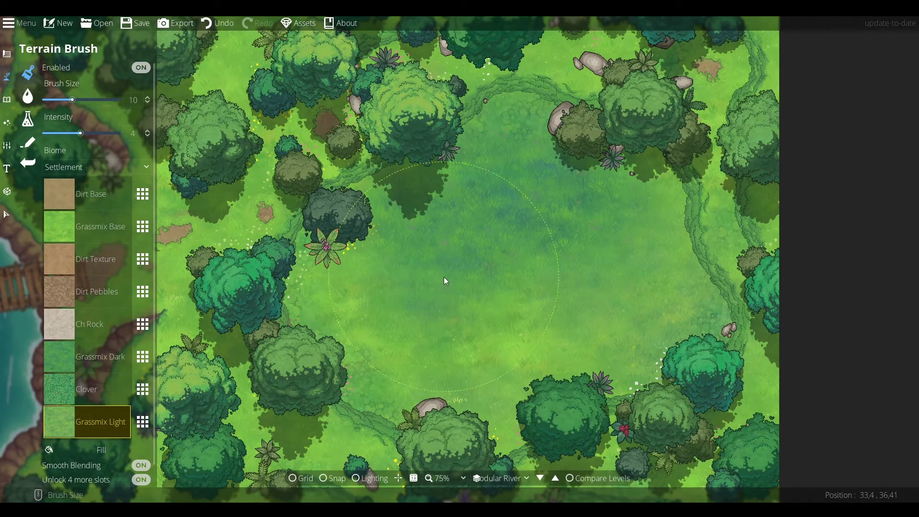
click(128, 385)
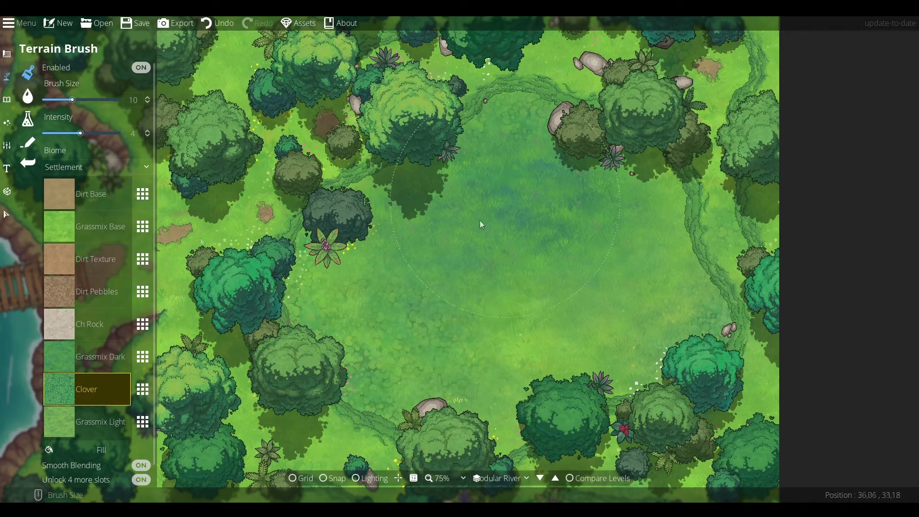
Blend Grassmix Base into the clearing and paint a Dirt Base patch in its middle with brush size 6
click(103, 224)
drag(430, 336, 461, 290)
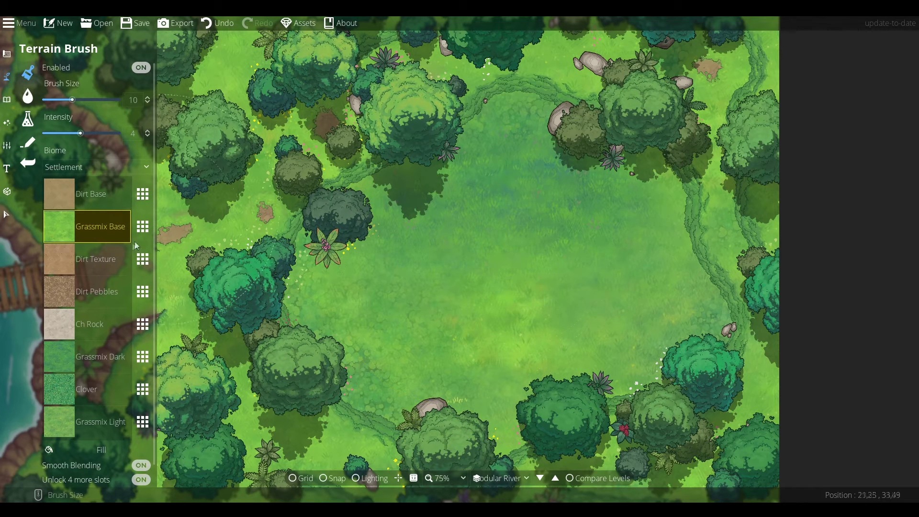
click(98, 204)
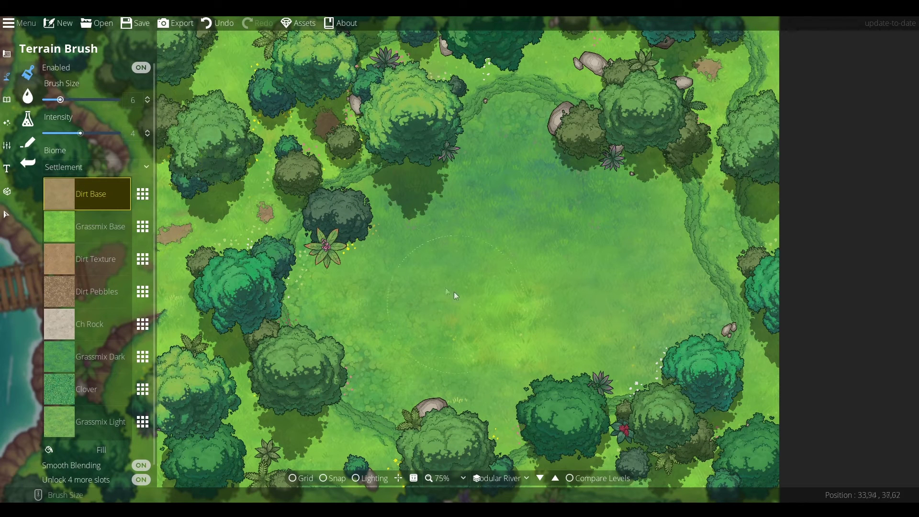
drag(518, 296, 489, 239)
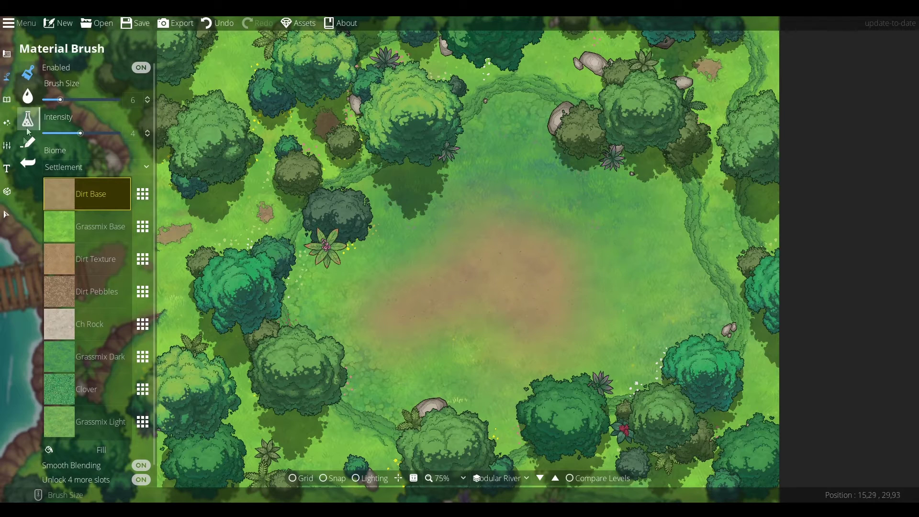
Outline the dirt patch with a closed bright green grass-edge path on User Layer 1
click(28, 142)
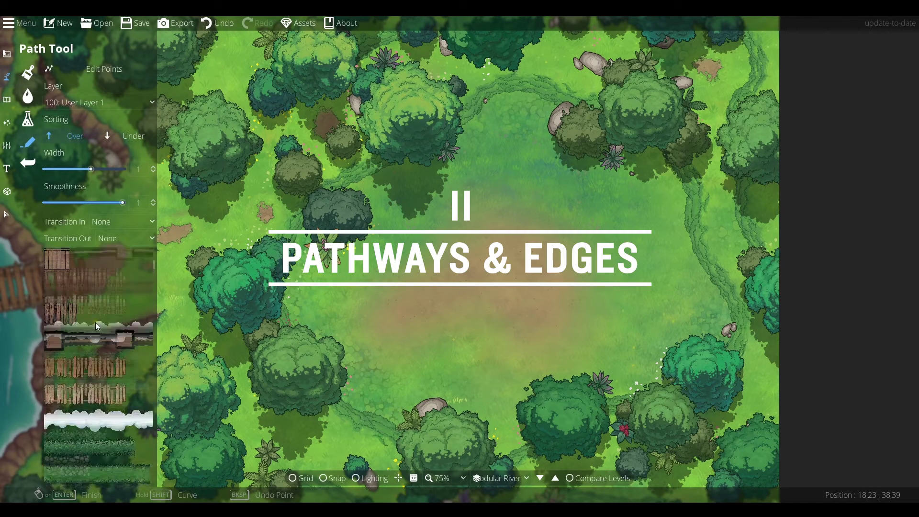
scroll(96, 323, down, 2)
click(97, 437)
click(491, 341)
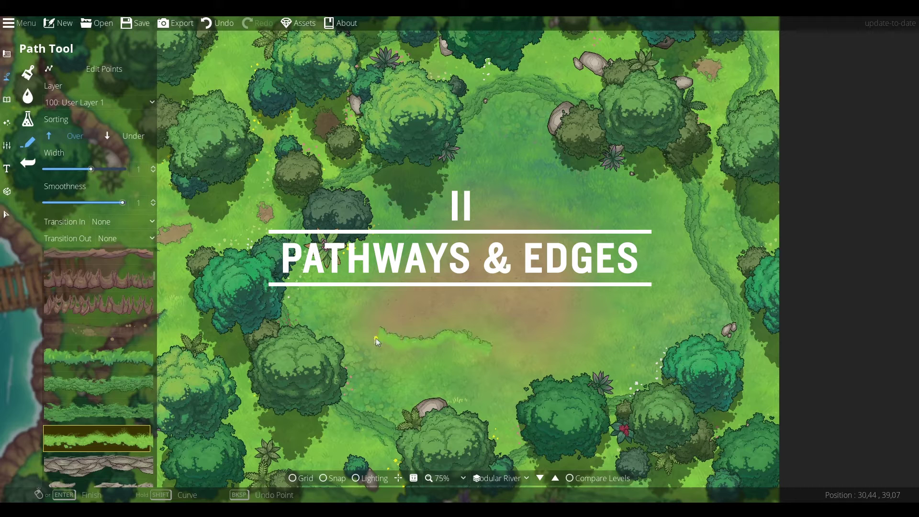
click(472, 204)
click(511, 216)
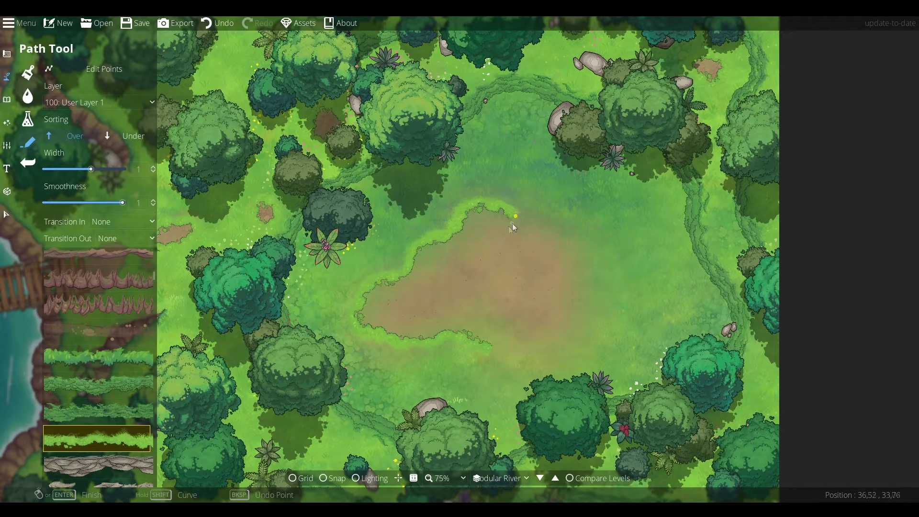
click(551, 247)
click(572, 307)
click(531, 352)
click(490, 348)
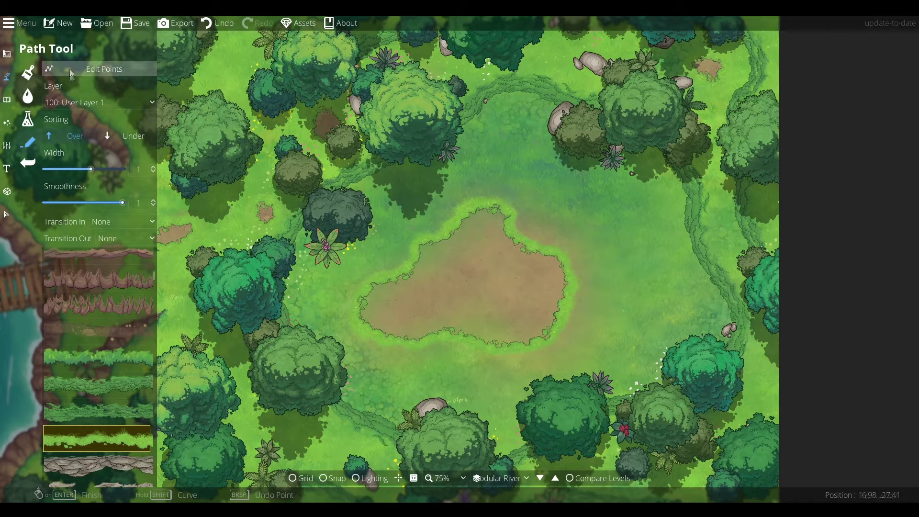
Paint Grassmix Base over the dirt spilling outside the grass-edge outline
click(28, 72)
click(87, 225)
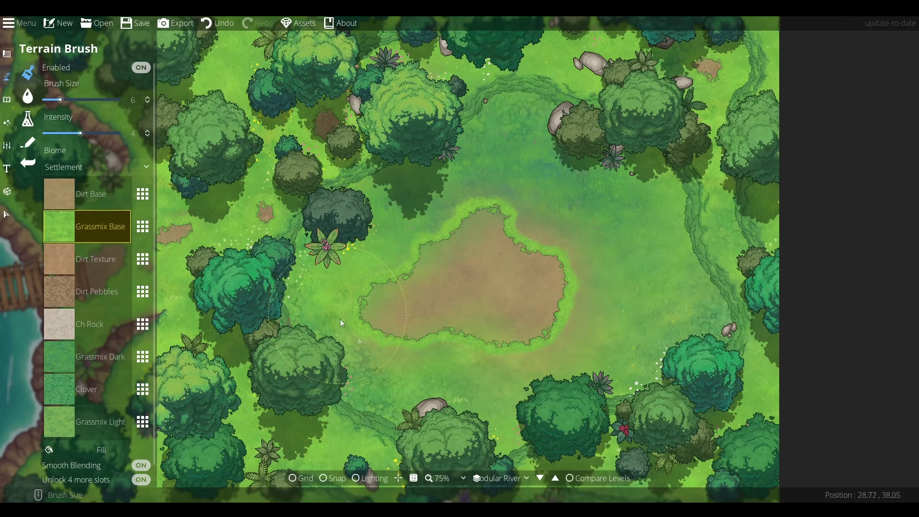
drag(555, 235, 537, 230)
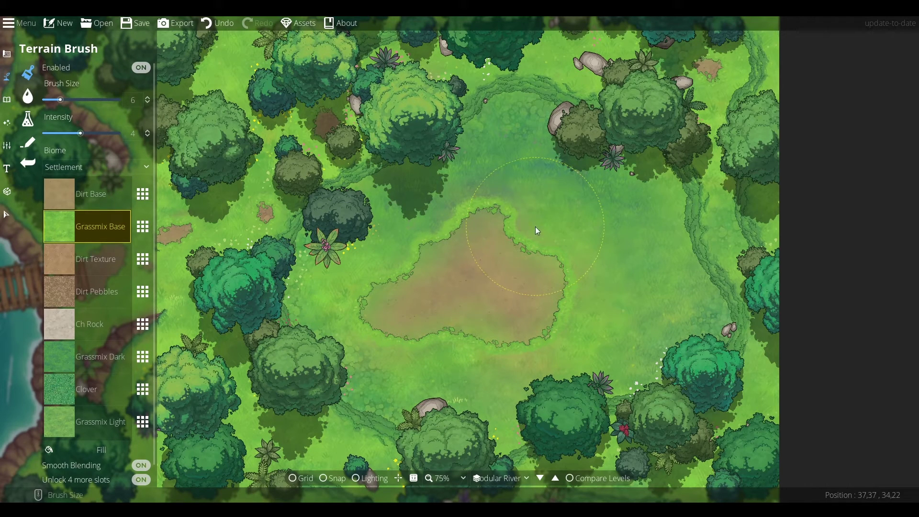
Filter the object library by the Garden tag and find the green trees
click(7, 99)
click(28, 72)
scroll(104, 392, down, 5)
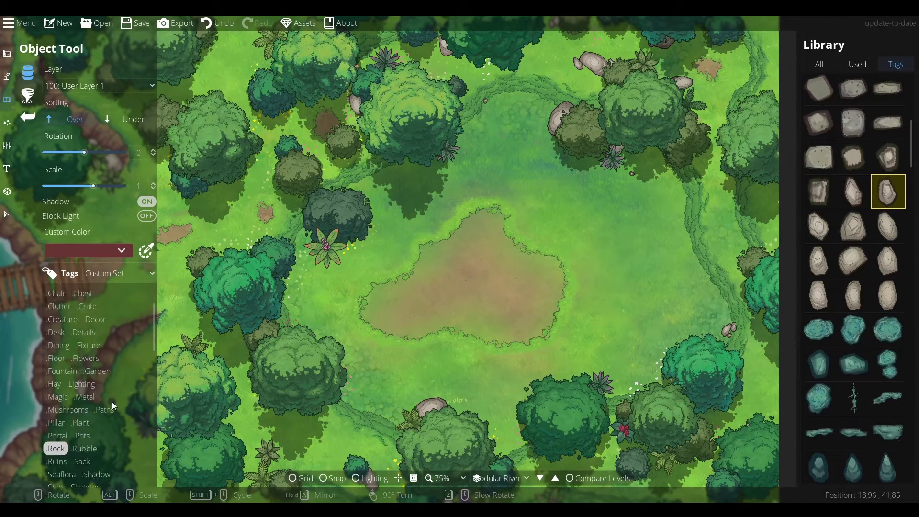
scroll(72, 397, up, 2)
click(96, 346)
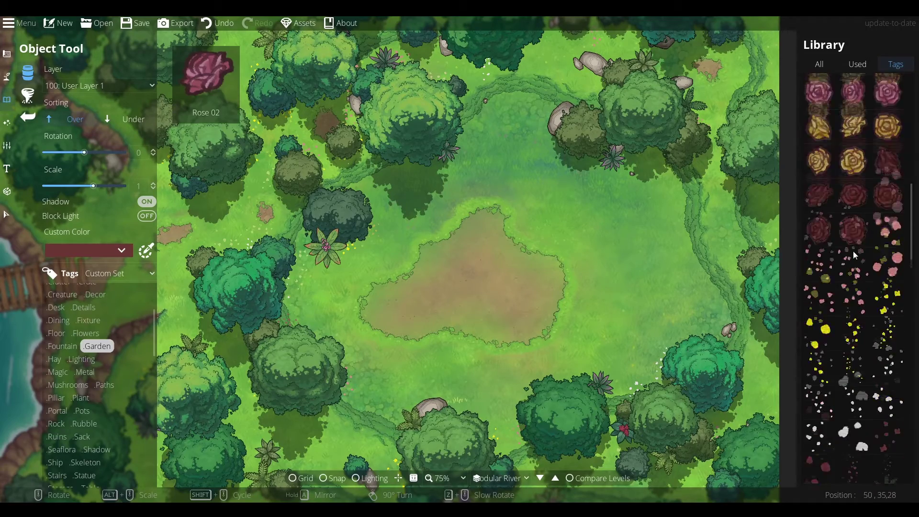
scroll(855, 255, down, 5)
scroll(855, 255, down, 5)
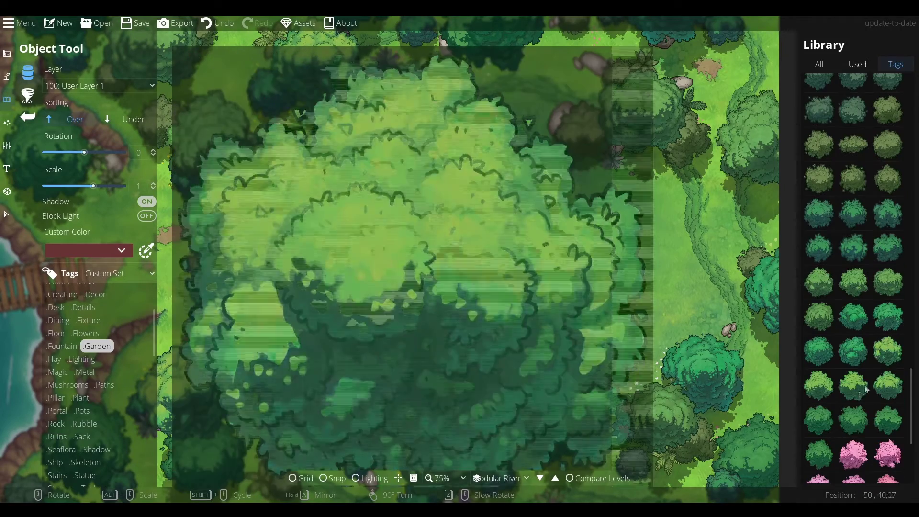
Place a dark green and a light green tree along the dirt patch's upper edge, with shadow off and scale 1.1
click(853, 419)
click(146, 202)
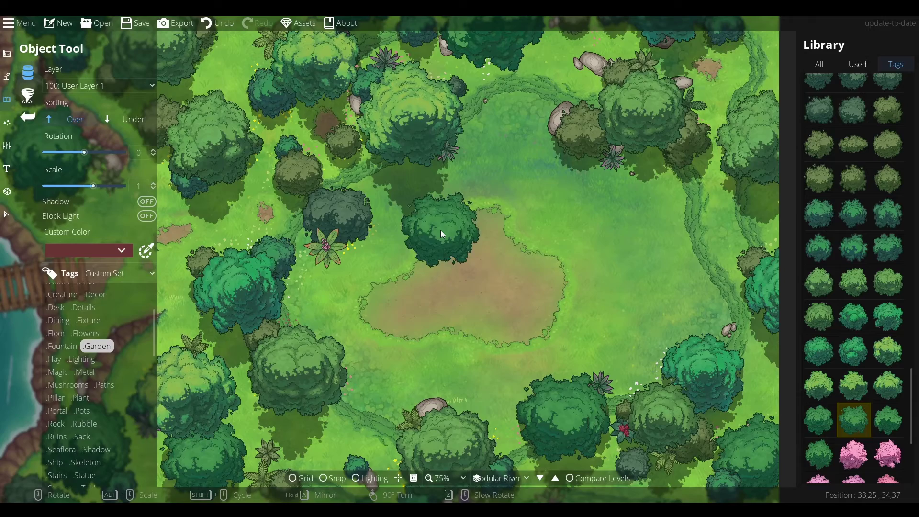
scroll(441, 230, up, 1)
alt+scroll(441, 230, up, 1)
click(440, 229)
click(887, 386)
click(566, 222)
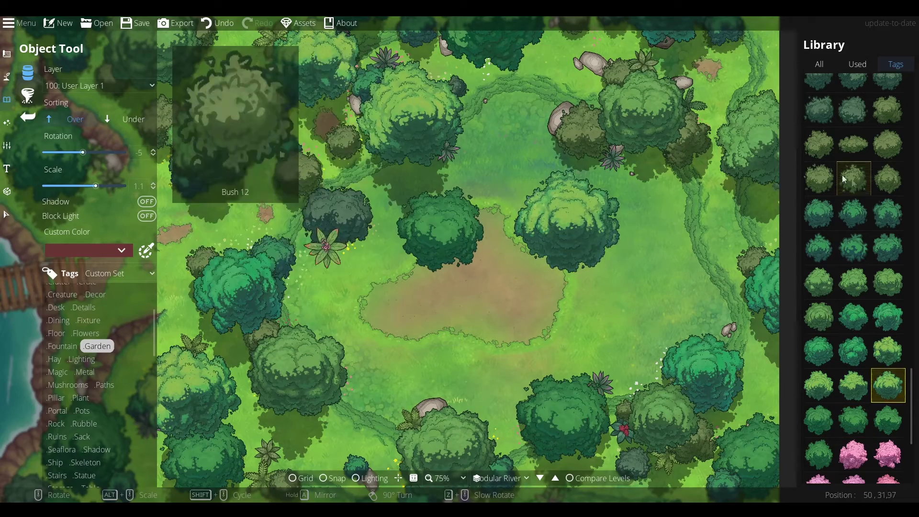
Place a teal bush under the light green tree and an olive bush on the dirt patch's left side, sorted Under at scale 1.1
click(888, 247)
click(127, 123)
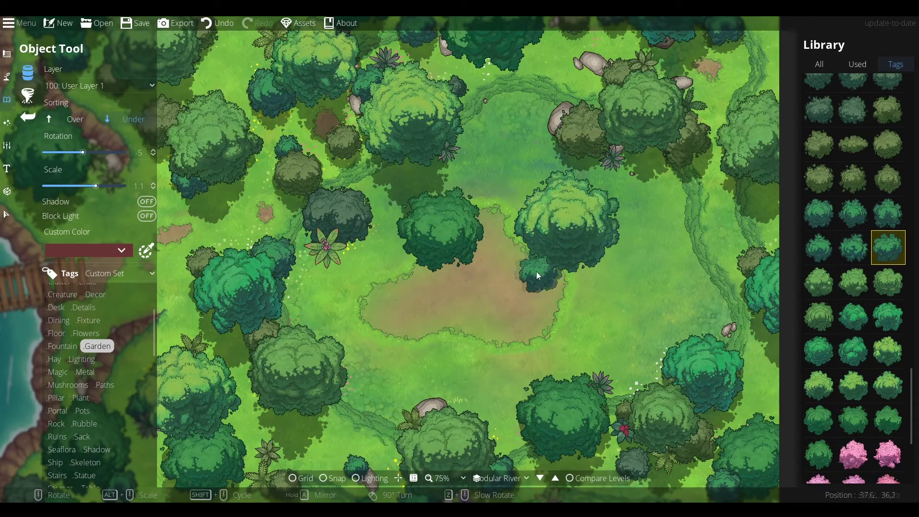
click(537, 271)
click(818, 413)
click(886, 214)
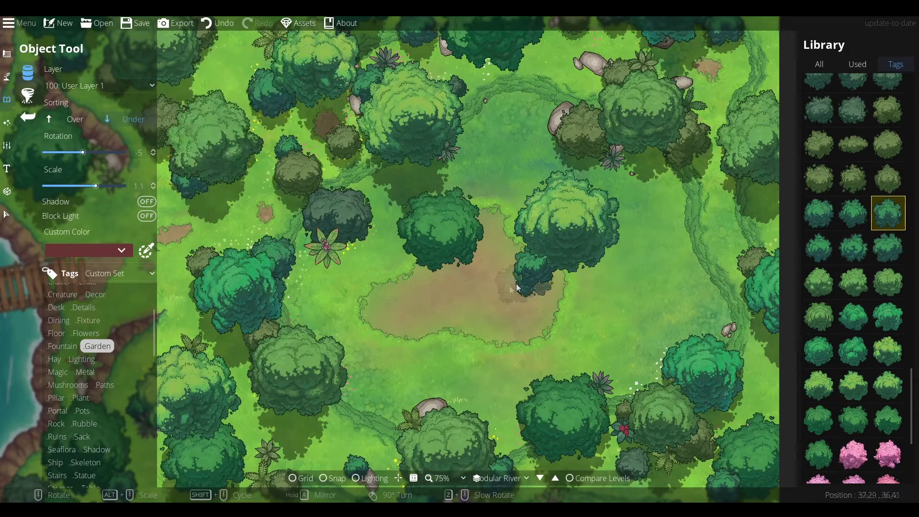
click(514, 289)
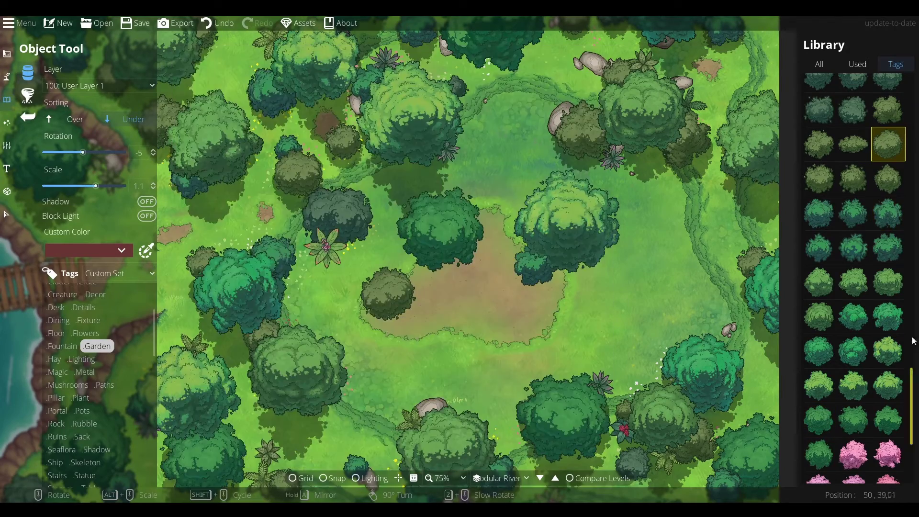
Add shadow objects beneath the dark green tree at scale 1.3 and beneath the light green tree at scale 1.2
scroll(885, 363, down, 5)
click(888, 390)
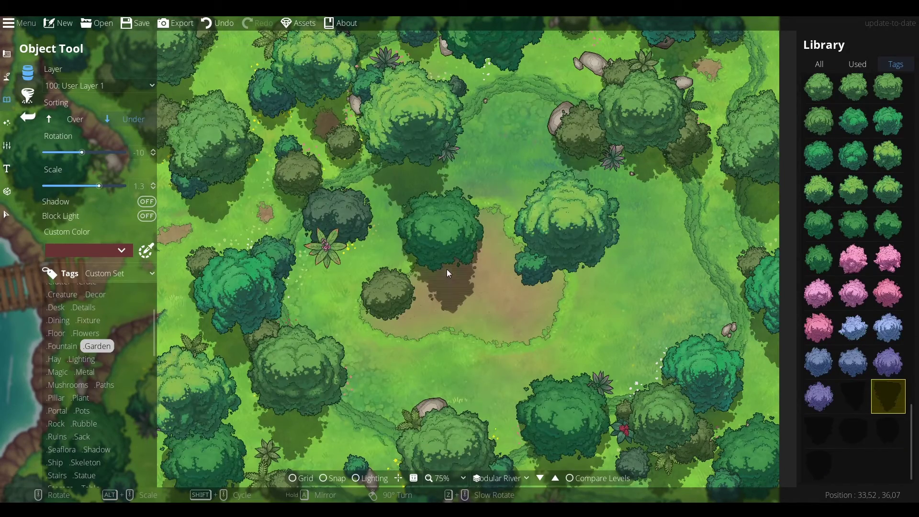
click(446, 269)
scroll(573, 277, up, 1)
alt+scroll(573, 275, down, 1)
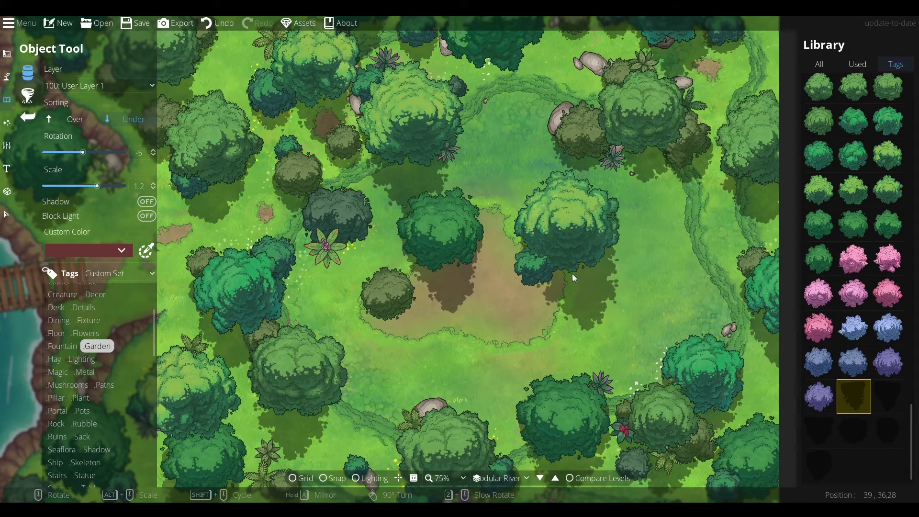
click(573, 273)
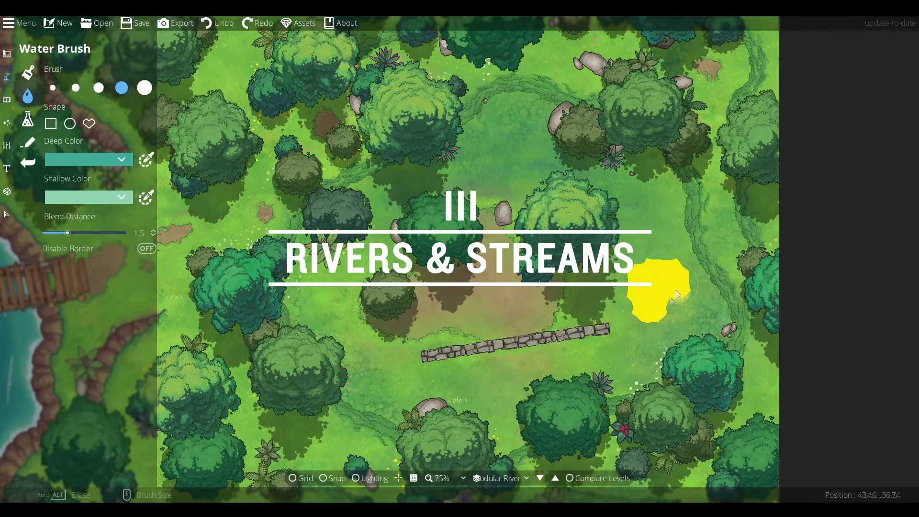
Paint a small pond right of the light green tree and outline it with a closed green grass-edge path
drag(676, 294, 658, 301)
click(28, 142)
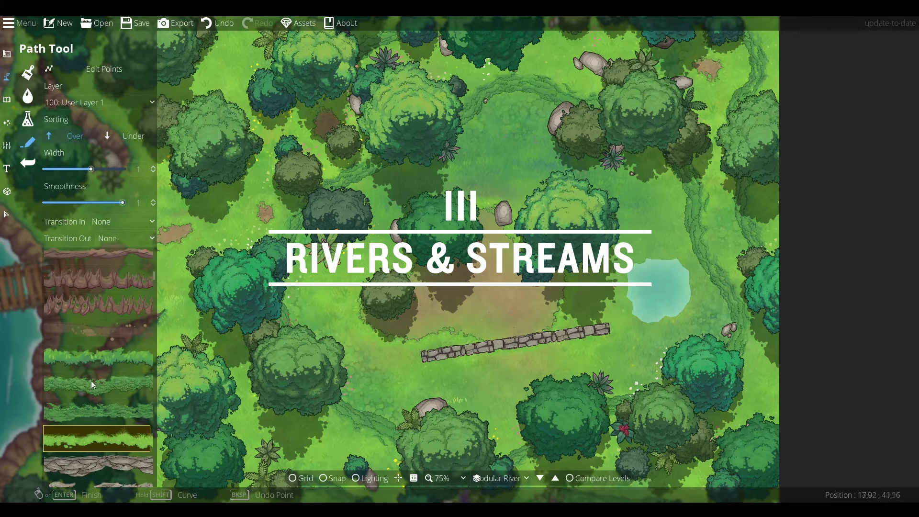
click(95, 359)
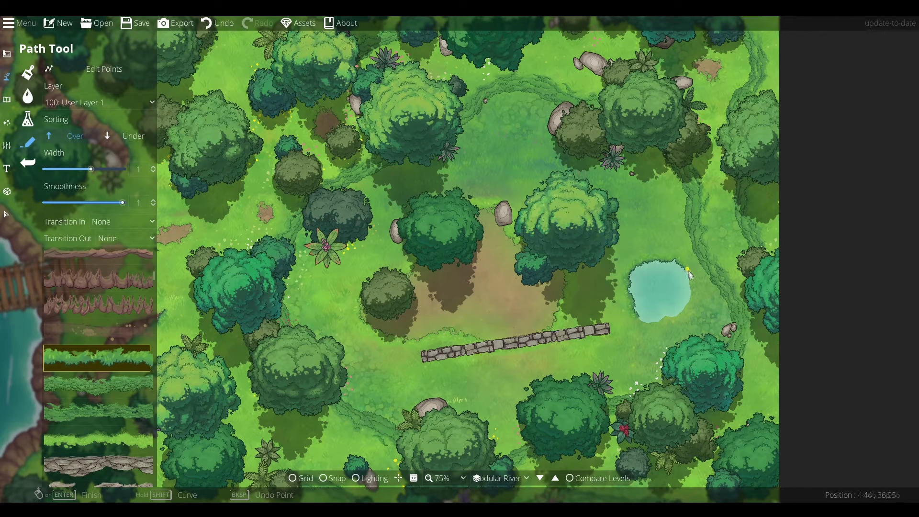
scroll(660, 326, up, 1)
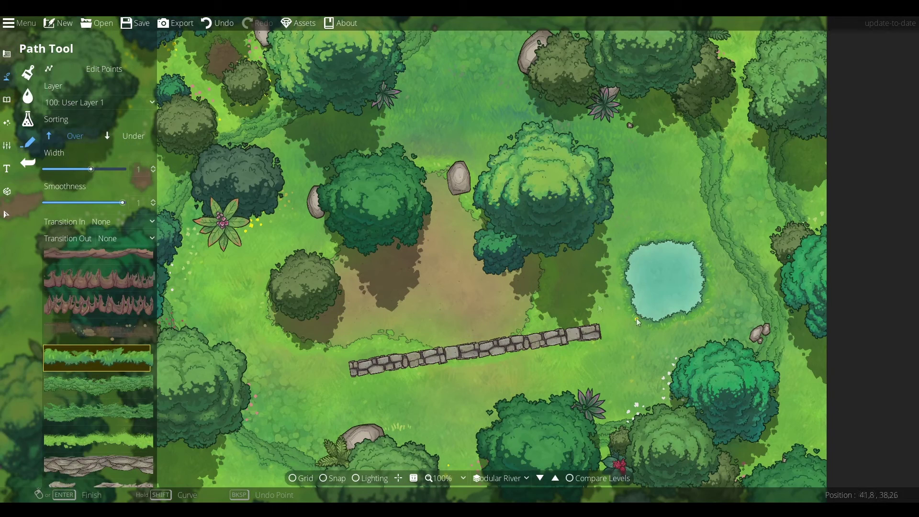
Line the pond's rim with a white foam path sorted Under, and set the water's Blend Distance to 0.7
scroll(110, 332, down, 3)
scroll(110, 332, down, 1)
click(97, 425)
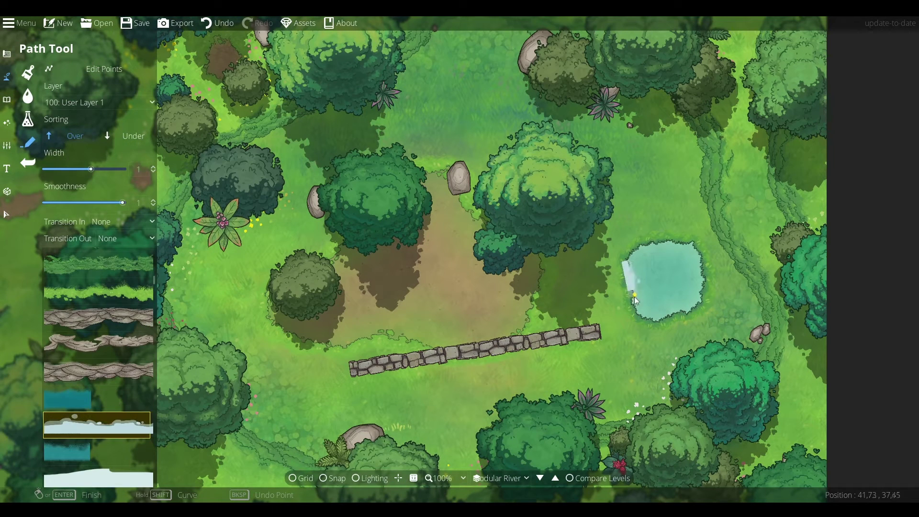
click(134, 136)
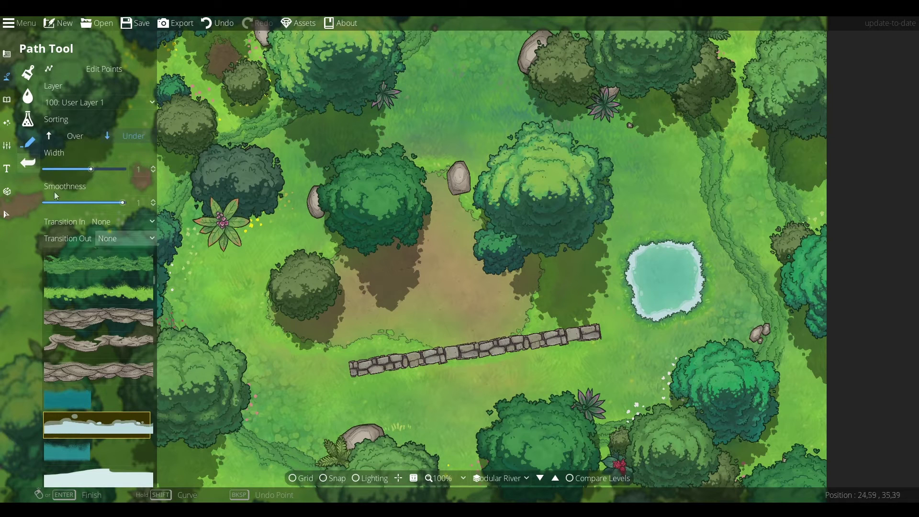
click(28, 73)
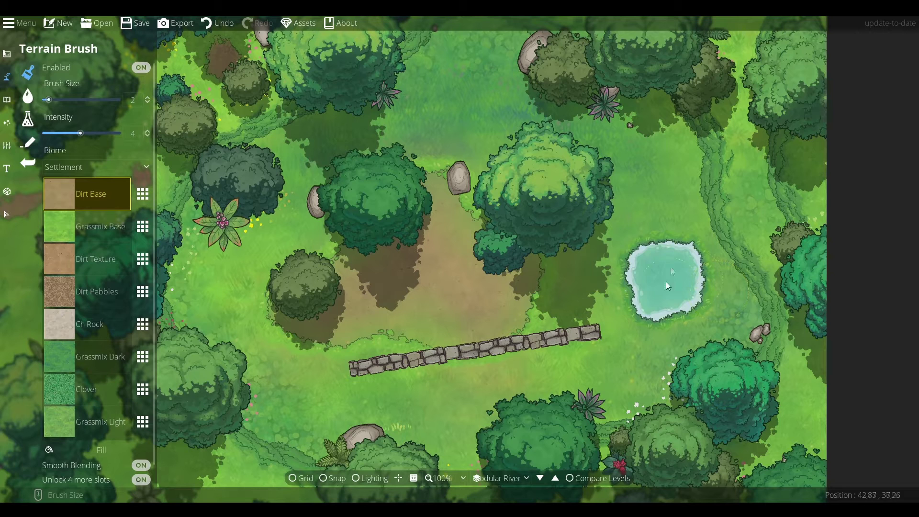
click(27, 96)
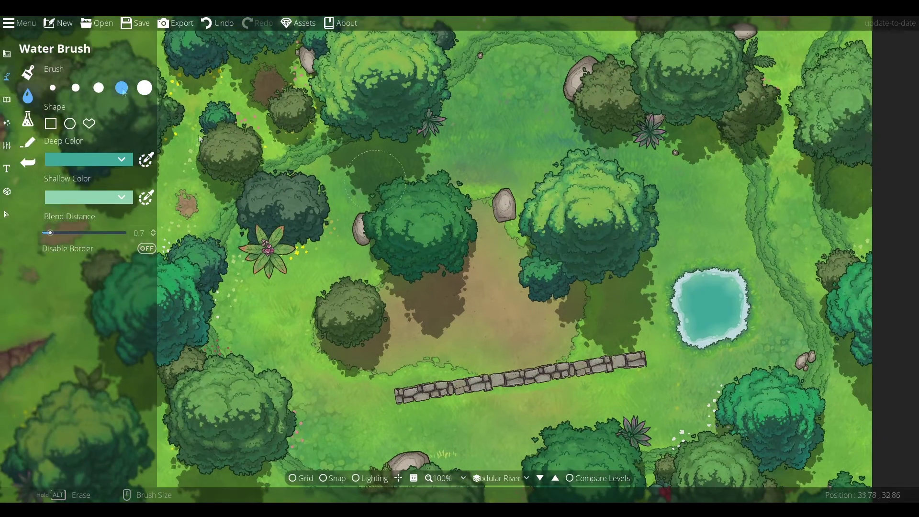
Filter the objects by the Water tag and place white highlight streaks on the pond's surface
click(7, 100)
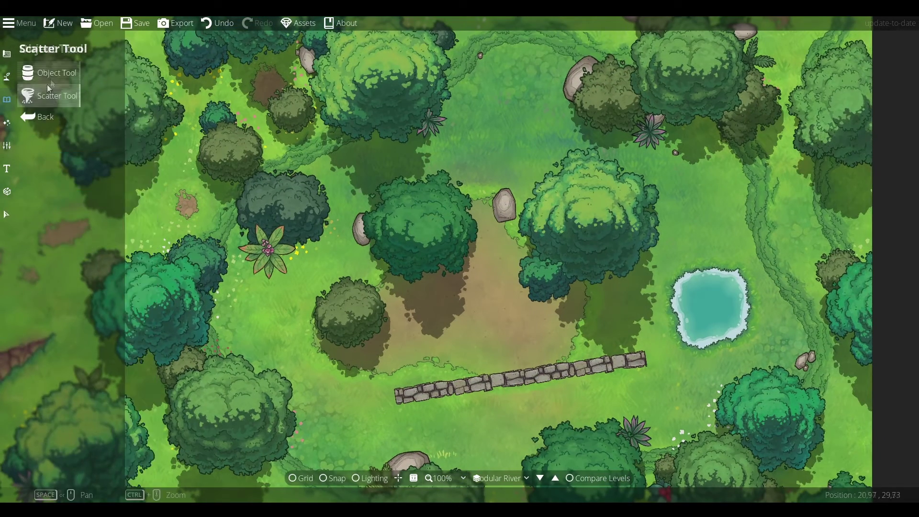
click(50, 74)
scroll(77, 373, down, 5)
click(58, 427)
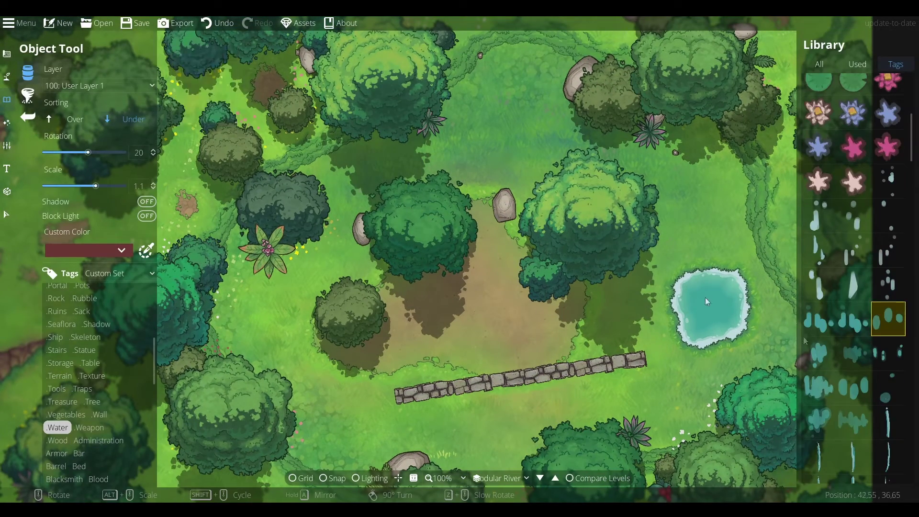
click(887, 249)
click(853, 250)
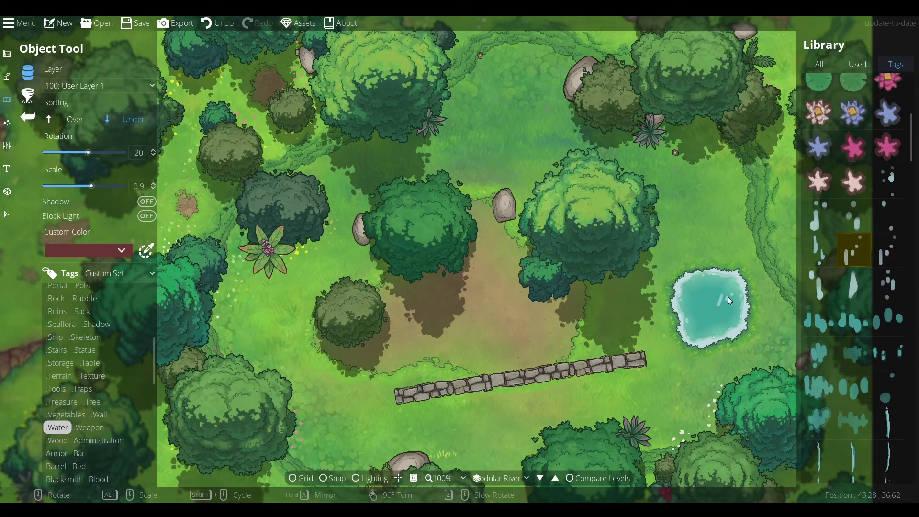
scroll(727, 295, down, 2)
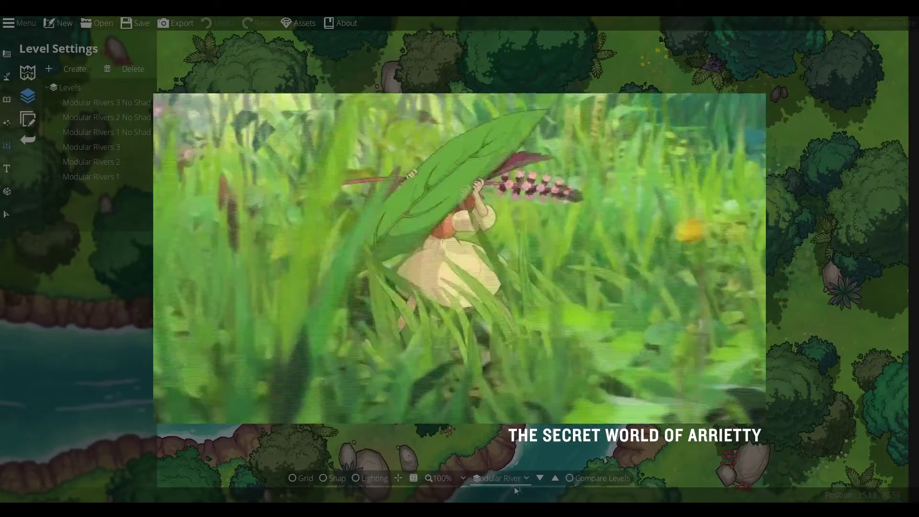
click(523, 478)
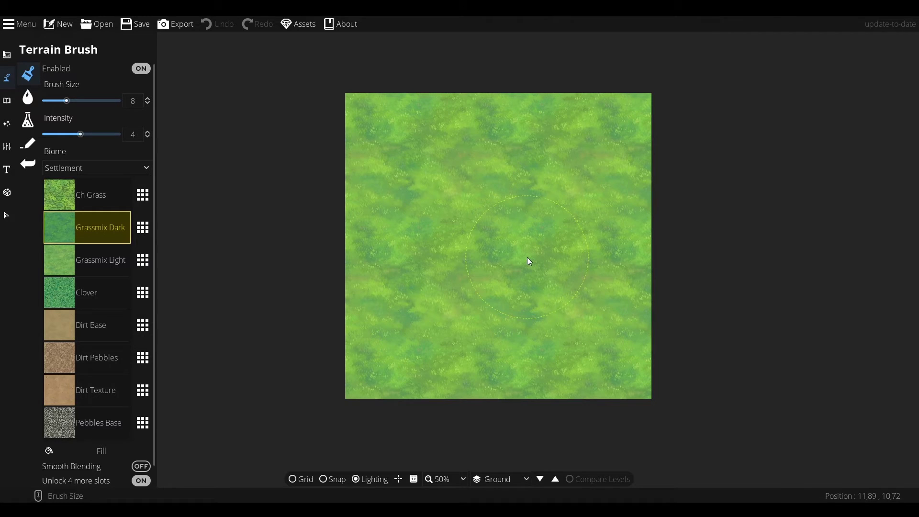
Replace the Ch Grass terrain slot with Grassmix Base from the CH - Gardens set
scroll(527, 257, up, 2)
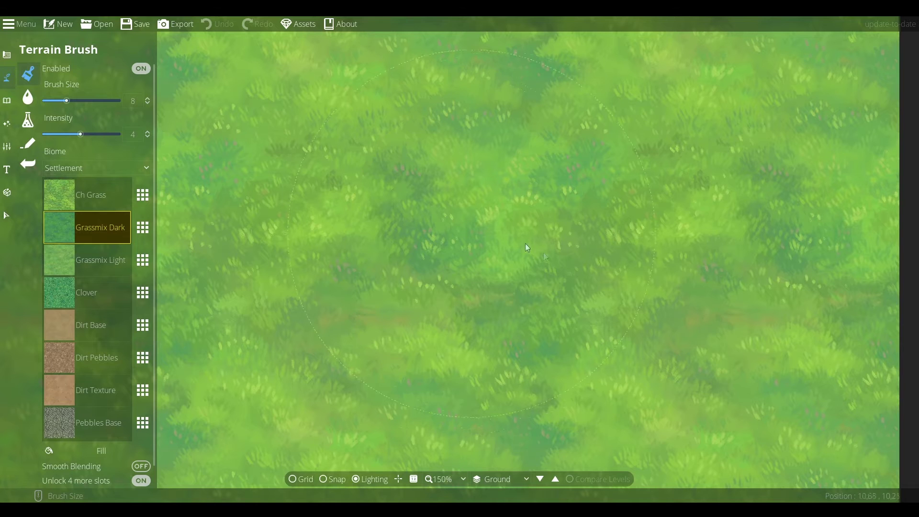
scroll(526, 267, down, 2)
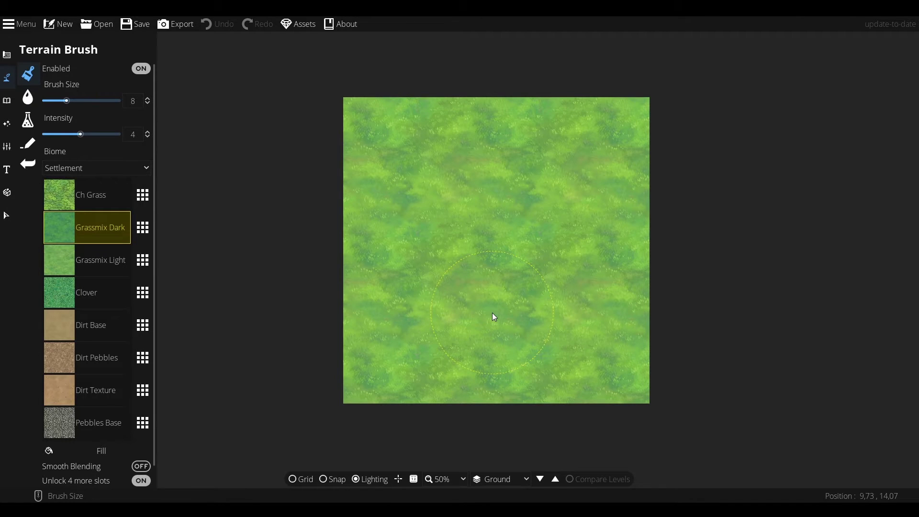
click(143, 195)
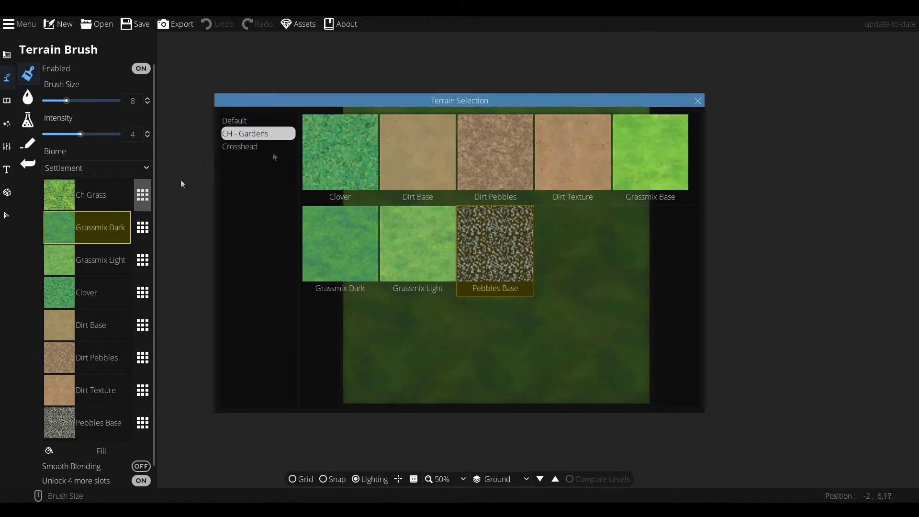
click(644, 150)
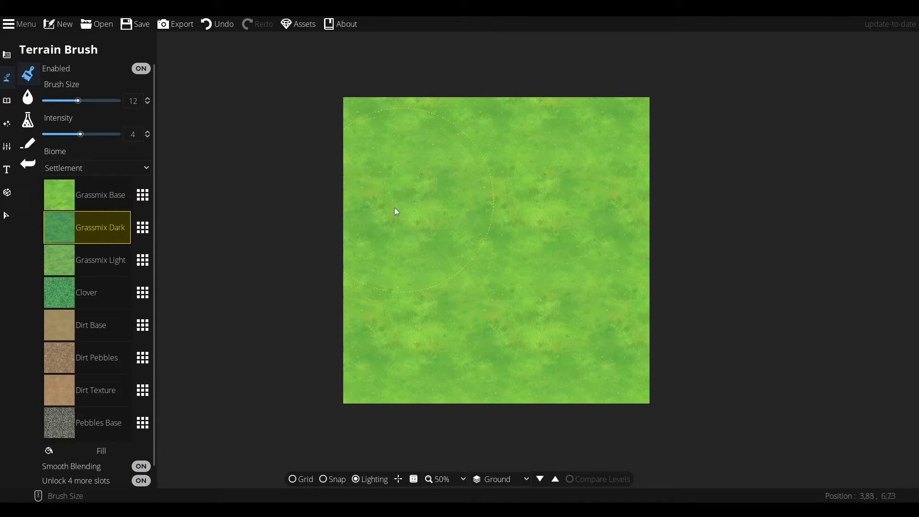
Blend Grassmix Dark into the map's upper-left area with brush size 12, and vary the rest with Grassmix Light and Grassmix Base
mouse_move(395, 209)
mouse_down()
mouse_move(414, 153)
mouse_move(355, 127)
mouse_move(383, 201)
mouse_up()
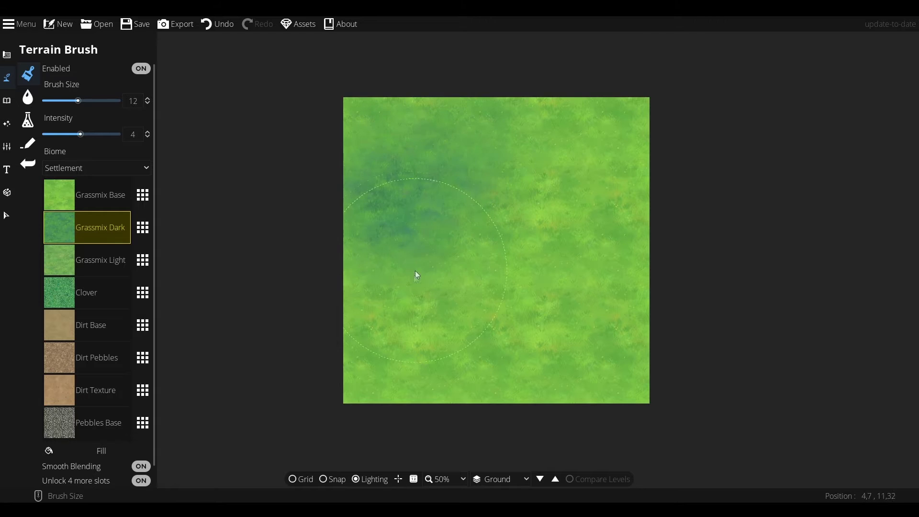
click(96, 263)
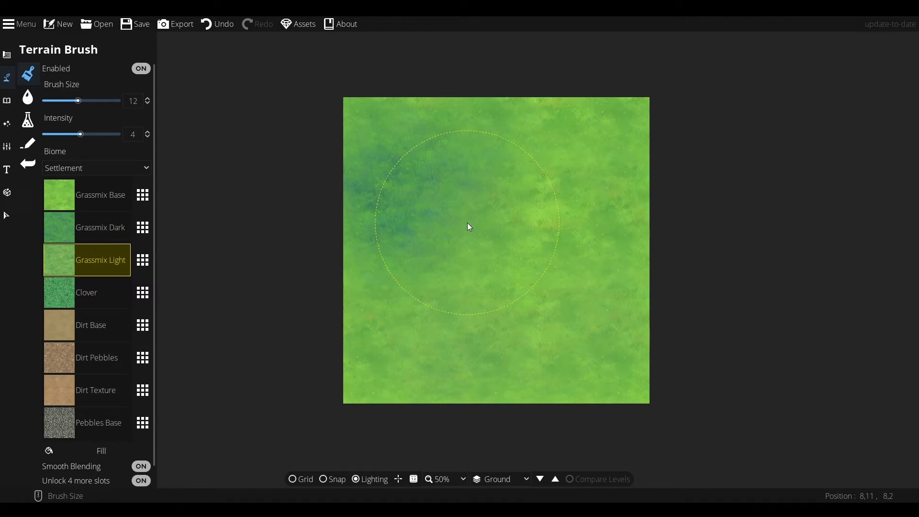
click(96, 206)
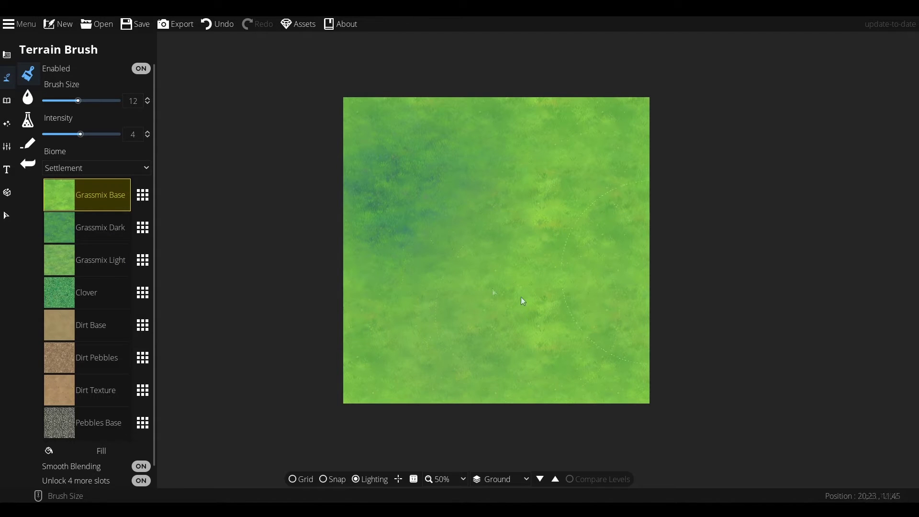
Paint Clover patches over the dark grass and other parts of the map, reducing the brush size to 6
click(114, 295)
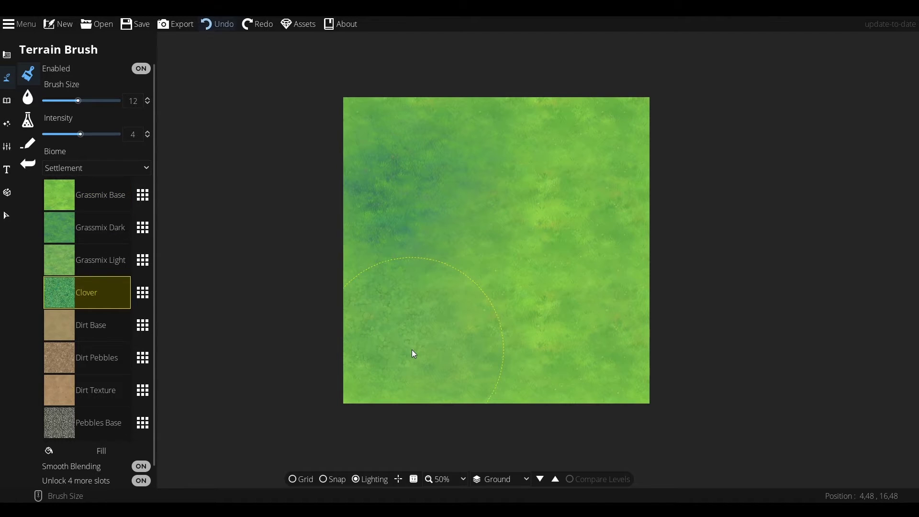
scroll(413, 354, down, 6)
scroll(414, 354, up, 1)
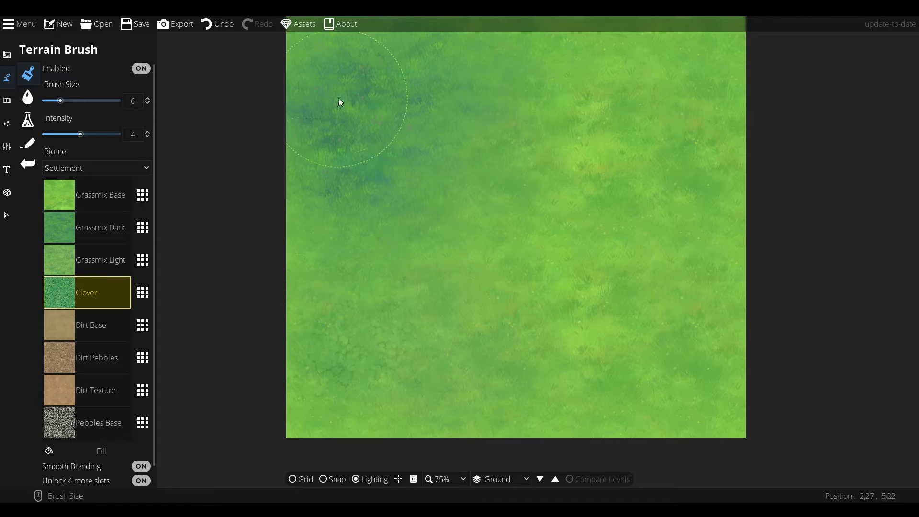
drag(331, 79, 302, 160)
click(302, 160)
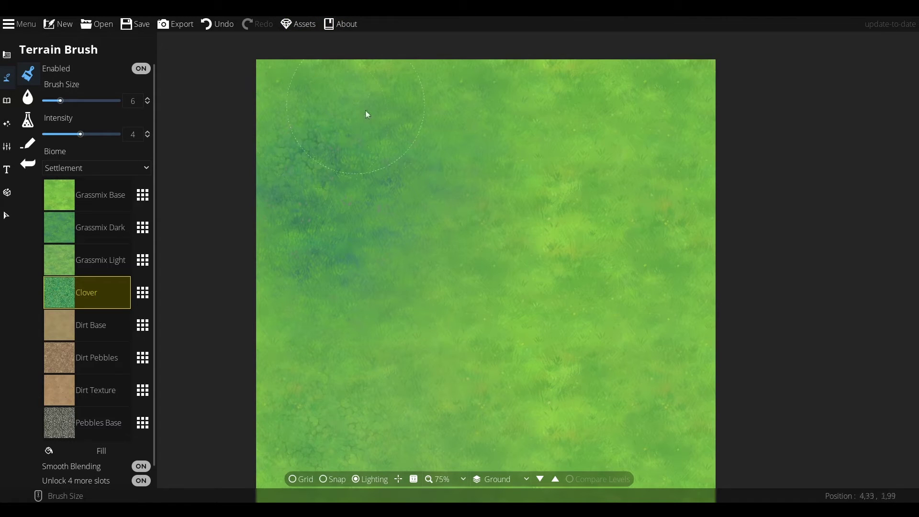
click(550, 168)
mouse_move(641, 267)
mouse_down()
mouse_move(635, 200)
mouse_move(604, 258)
mouse_up()
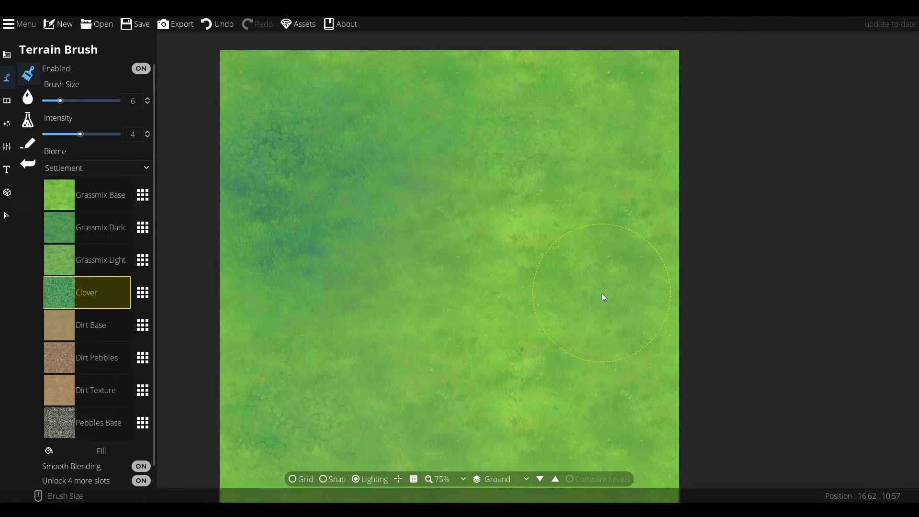
drag(500, 442, 512, 362)
drag(484, 119, 471, 191)
scroll(445, 158, up, 2)
drag(325, 205, 389, 277)
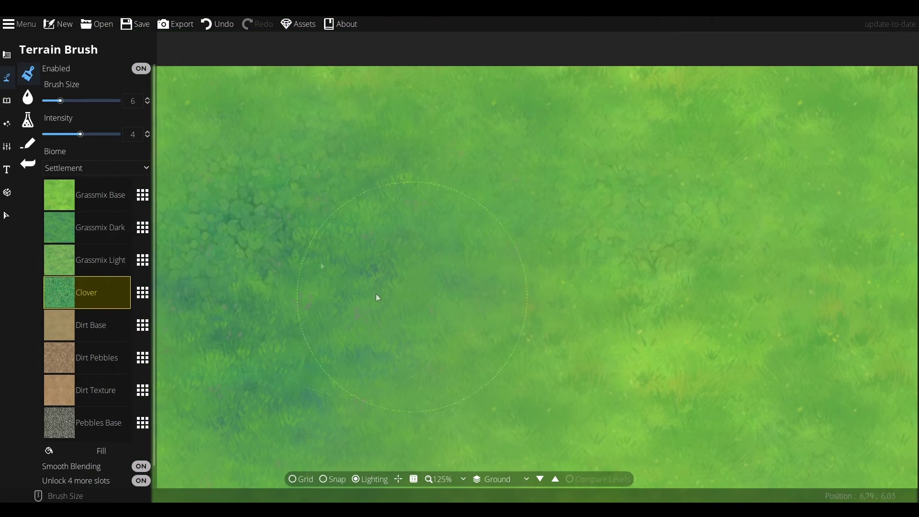
drag(572, 459, 564, 137)
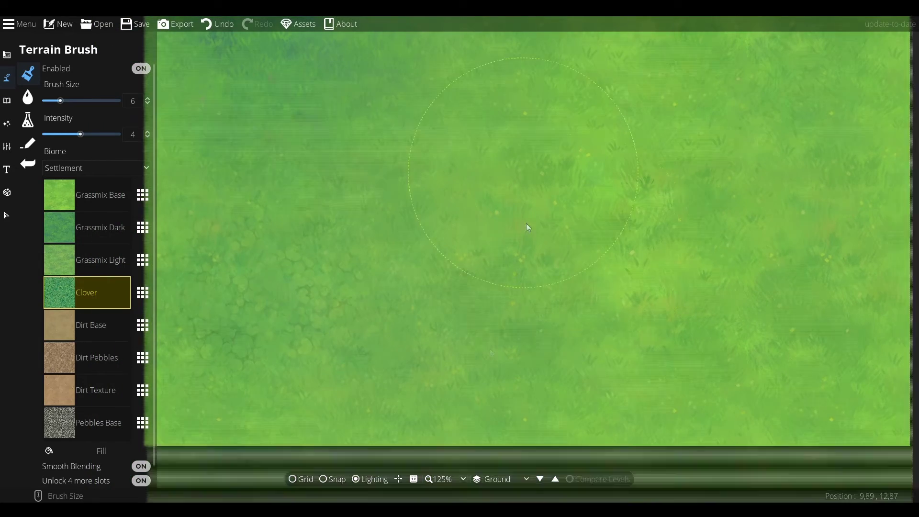
Paint a Dirt Base road from the map's lower-left edge toward the upper right with brush size 5 and intensity 5.1
scroll(528, 228, down, 2)
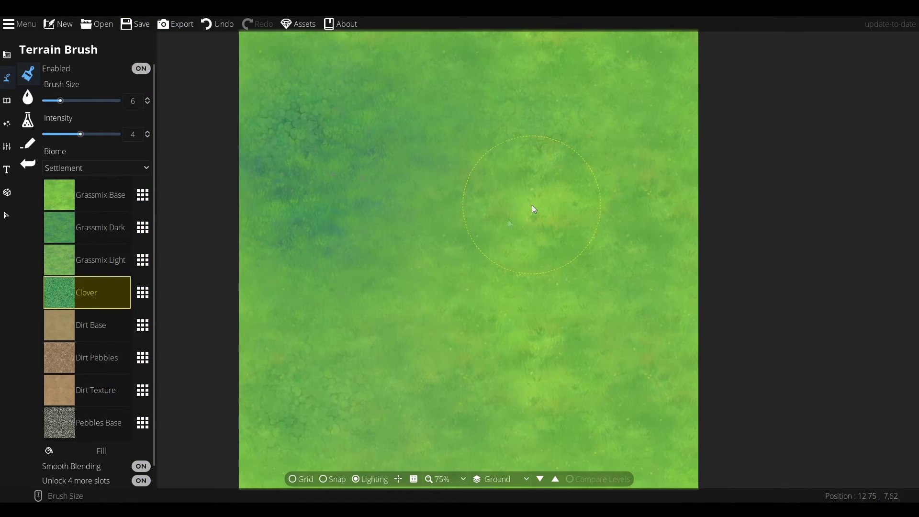
click(102, 324)
drag(60, 101, 51, 101)
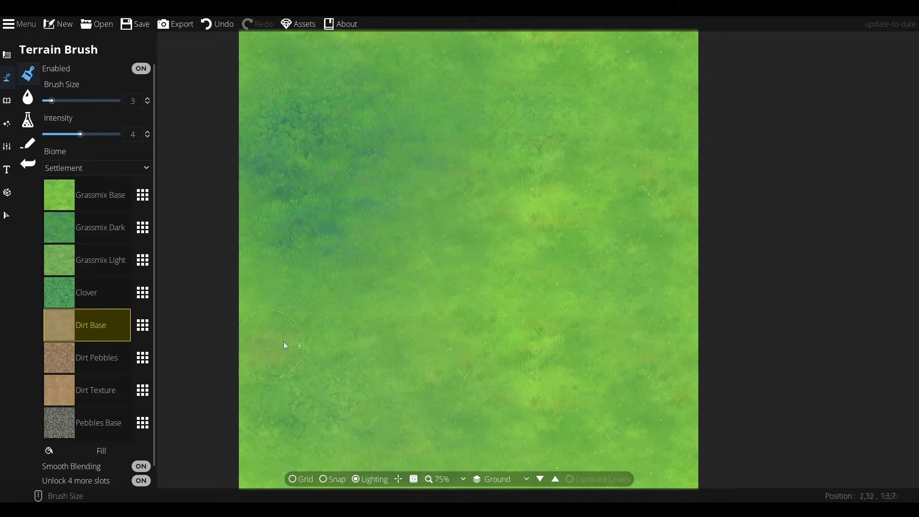
drag(284, 345, 349, 332)
drag(52, 100, 58, 101)
drag(80, 134, 90, 134)
mouse_move(246, 366)
mouse_down()
mouse_move(271, 367)
mouse_move(382, 281)
mouse_move(384, 261)
mouse_move(406, 235)
mouse_up()
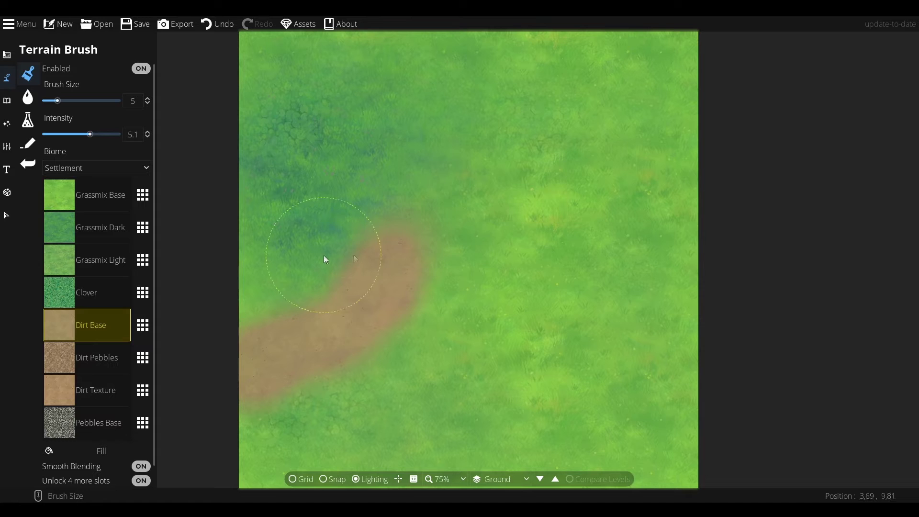
drag(480, 218, 639, 146)
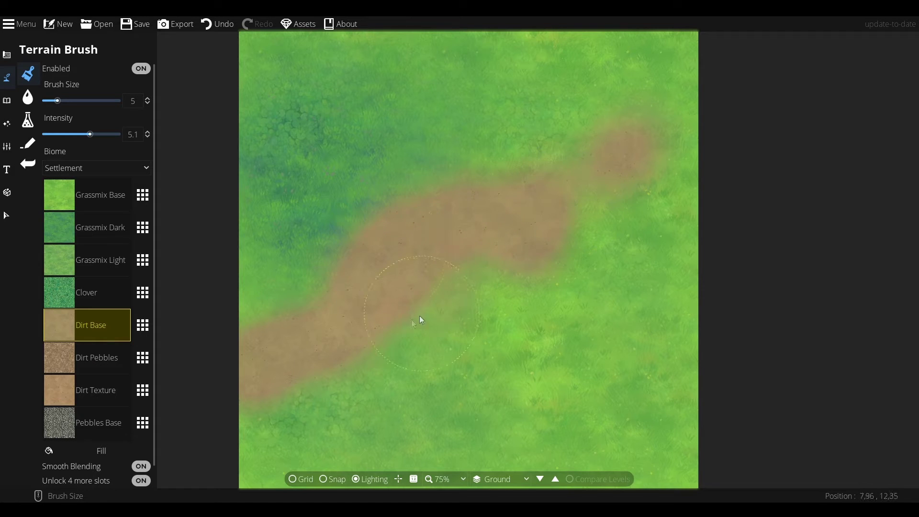
Extend the Dirt Base road to the map's upper-right edge, then paint Clover and blended grass below the road
mouse_move(661, 78)
mouse_down()
mouse_move(664, 114)
mouse_move(694, 104)
mouse_up()
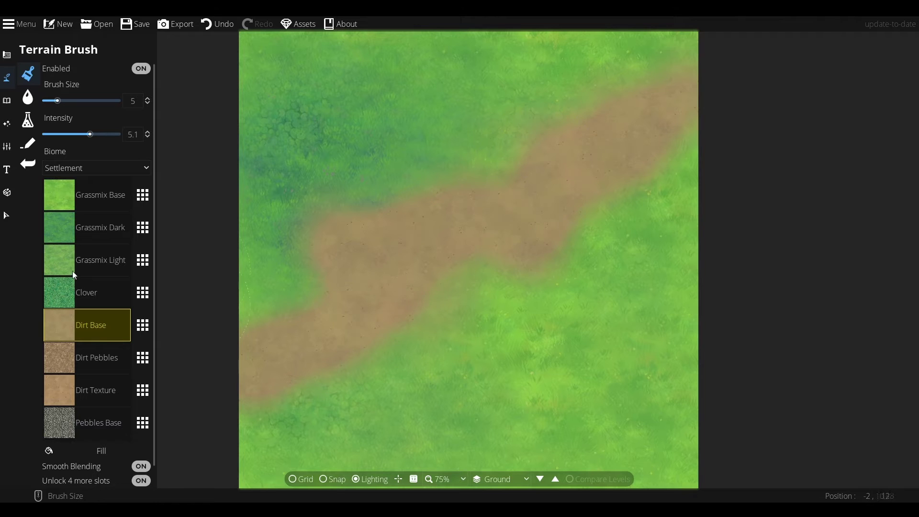
click(96, 287)
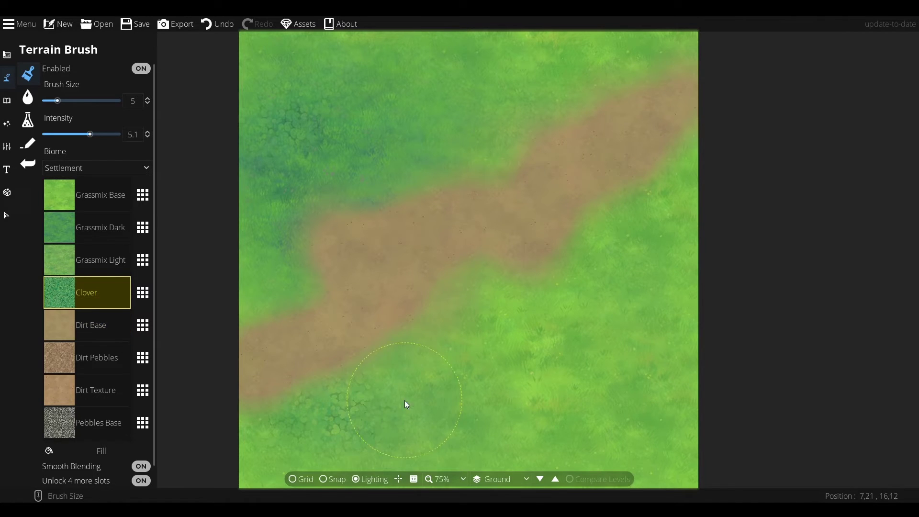
drag(439, 435, 437, 401)
click(106, 259)
click(92, 201)
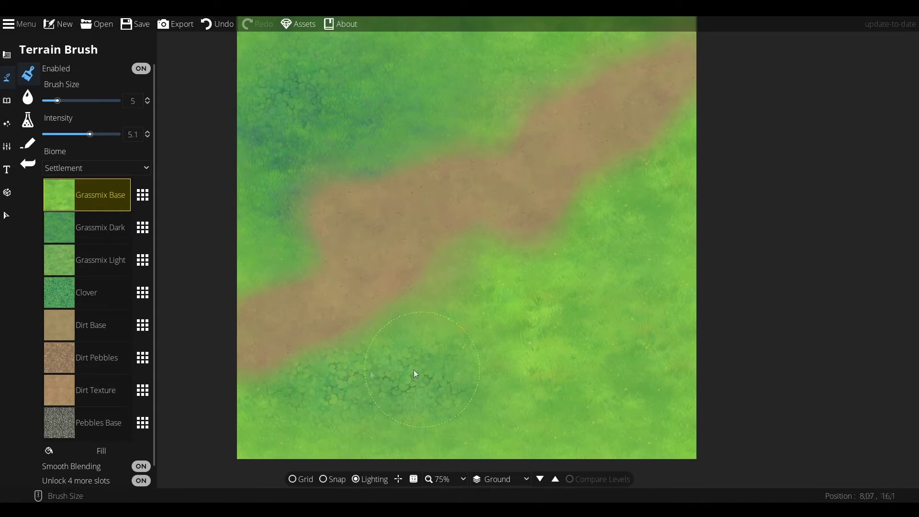
click(290, 409)
scroll(481, 244, up, 1)
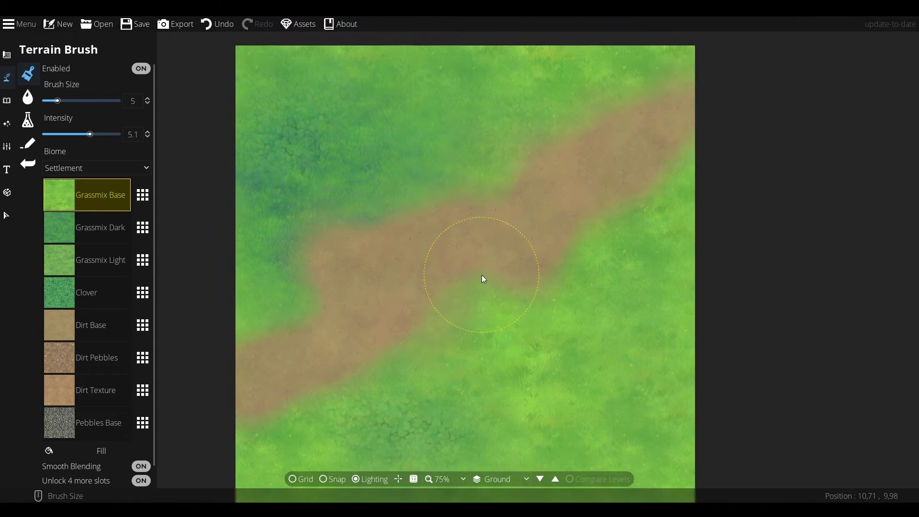
Paint a Grassmix Dark patch near the map's lower-right edge with brush size 9
click(97, 236)
click(69, 100)
mouse_move(632, 338)
mouse_down()
mouse_move(613, 372)
mouse_move(551, 386)
mouse_move(664, 290)
mouse_move(663, 407)
mouse_move(649, 425)
mouse_up()
scroll(578, 317, down, 3)
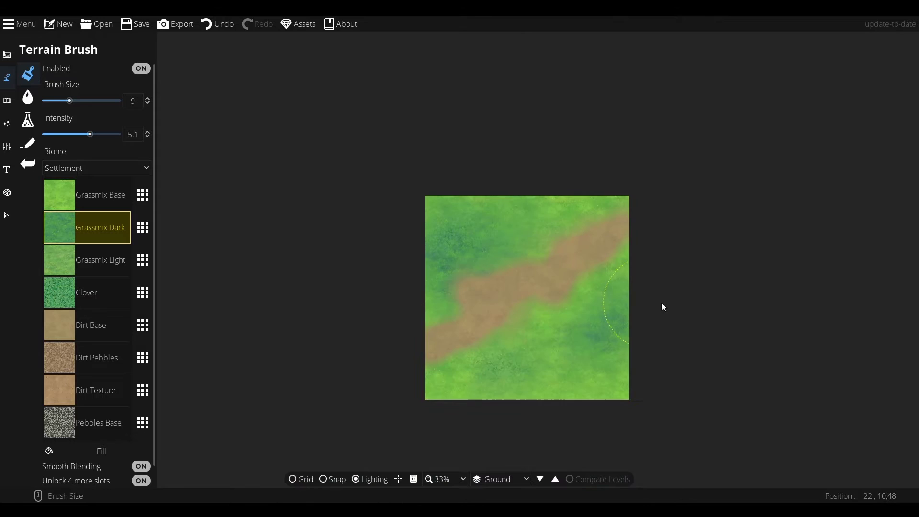
scroll(587, 312, up, 3)
Paint Dirt Pebbles patches along the road with brush size 4 and soften them with Dirt Base
click(96, 358)
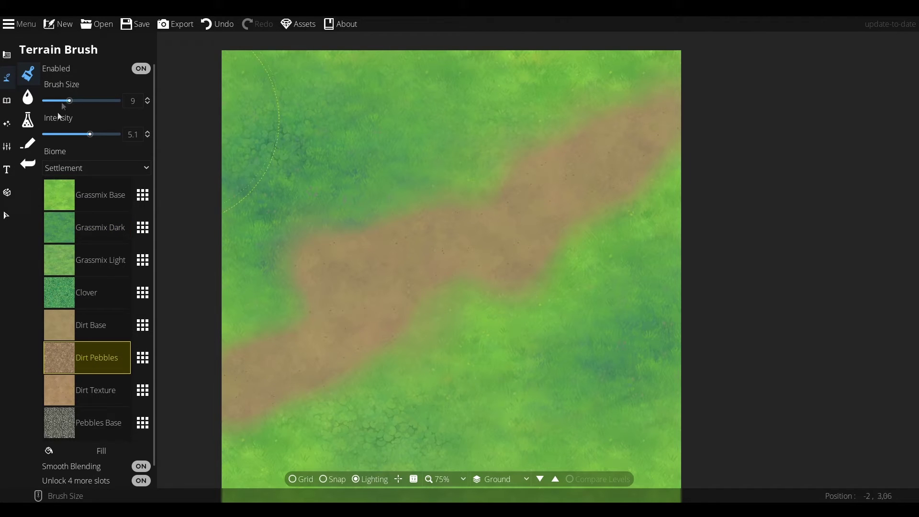
scroll(290, 338, down, 3)
scroll(289, 338, down, 2)
drag(356, 283, 312, 262)
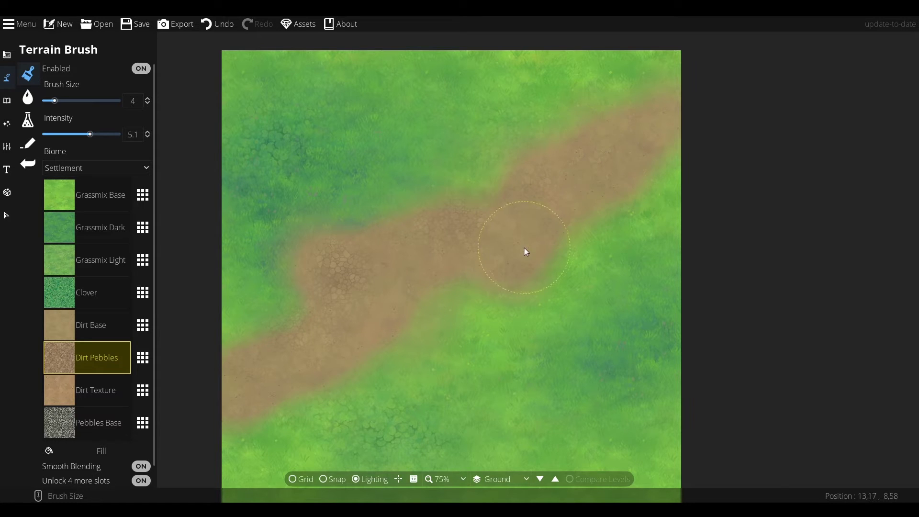
click(115, 316)
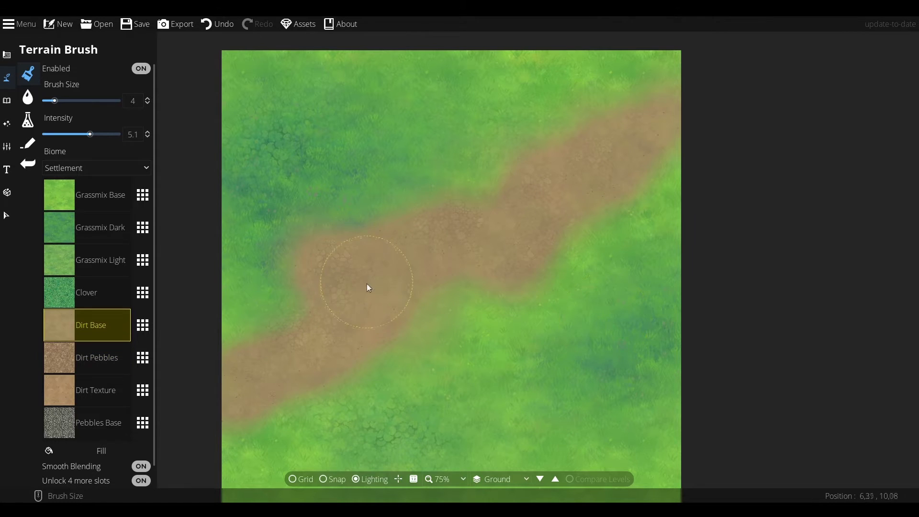
scroll(475, 267, up, 1)
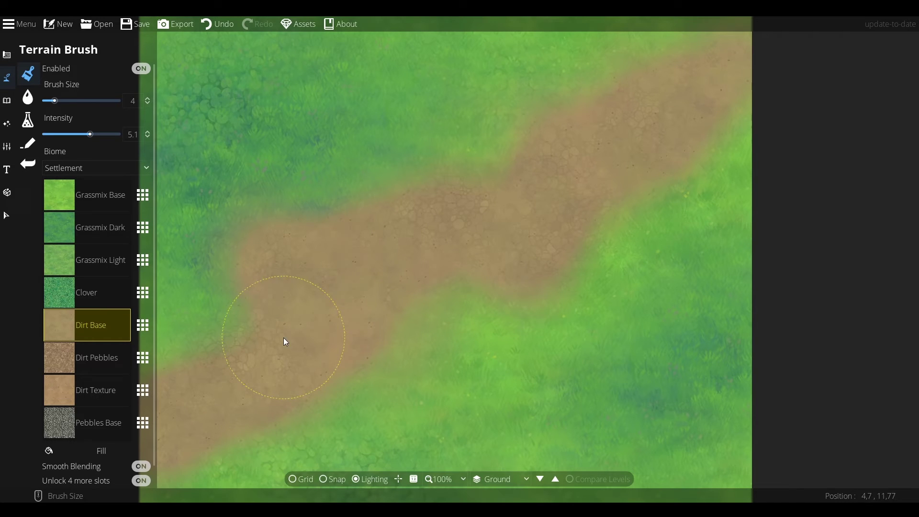
Try the dark dirt path texture along the road with the Path Tool and undo it
click(35, 143)
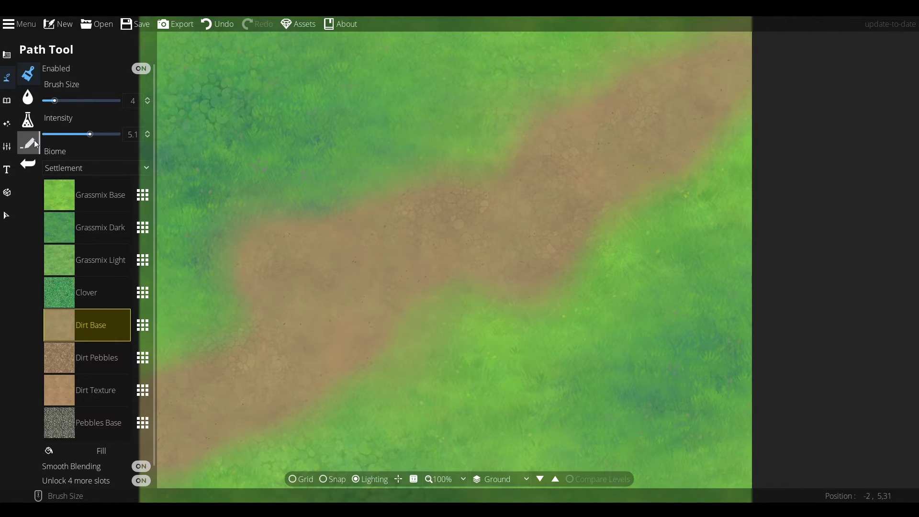
scroll(94, 294, down, 10)
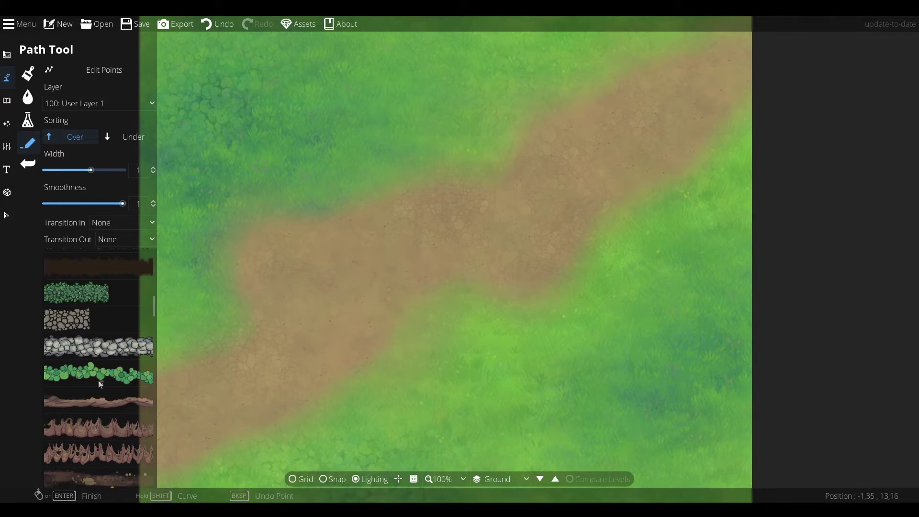
scroll(100, 374, down, 5)
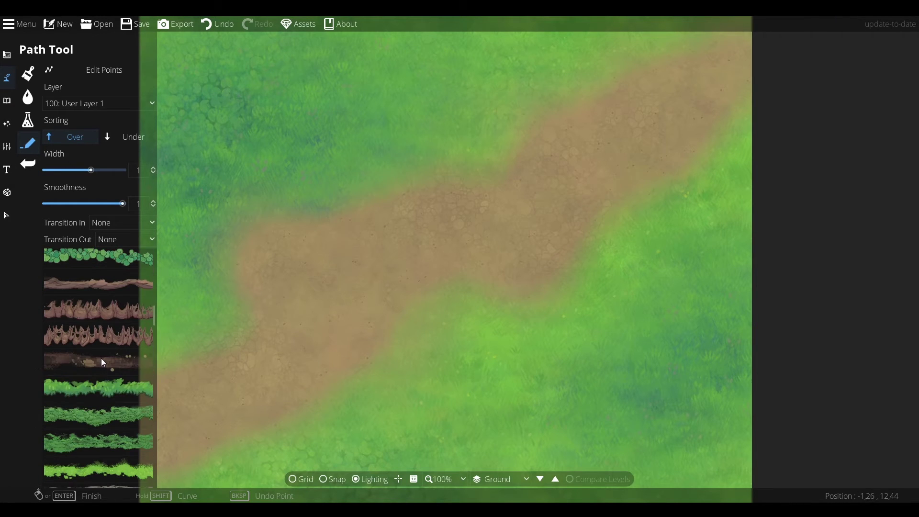
click(102, 360)
mouse_move(231, 372)
mouse_down()
mouse_move(299, 293)
mouse_move(557, 184)
mouse_move(578, 146)
mouse_up()
key(ctrl+z)
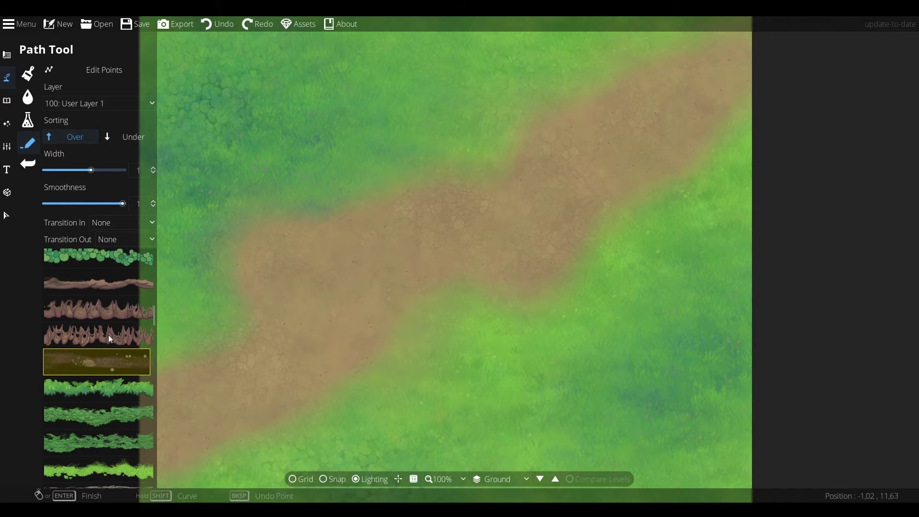
Outline both sides of the road from map edge to map edge with the thin brown dirt-edge path at width 1
click(111, 289)
drag(380, 332, 369, 355)
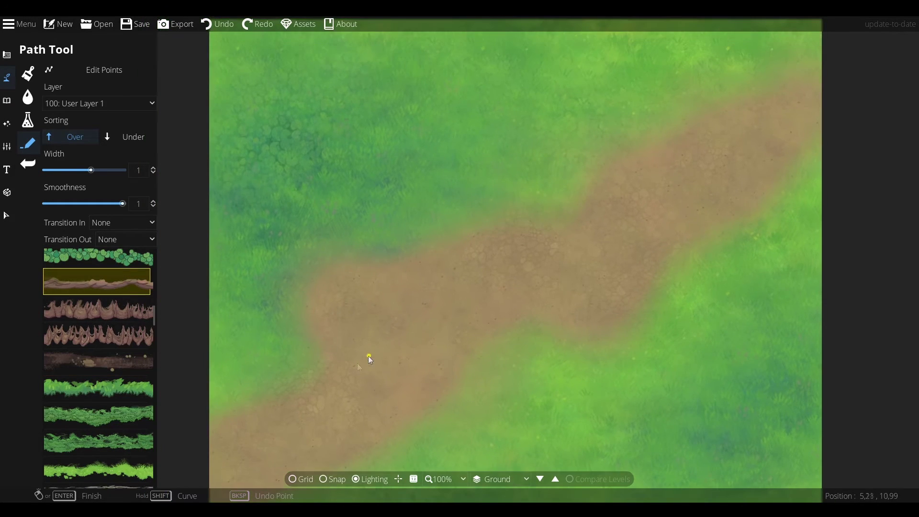
mouse_move(335, 383)
mouse_down()
mouse_move(330, 315)
mouse_move(531, 240)
mouse_move(707, 135)
mouse_move(821, 85)
mouse_up()
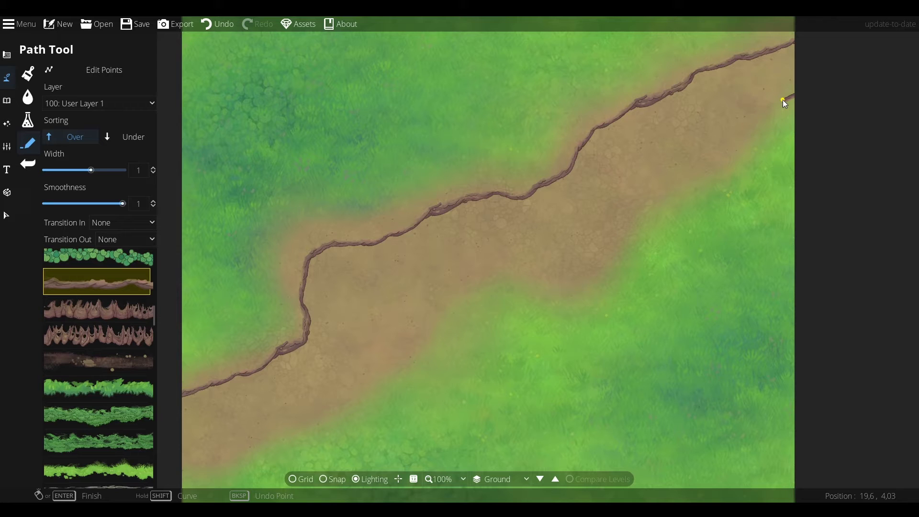
drag(726, 157, 683, 175)
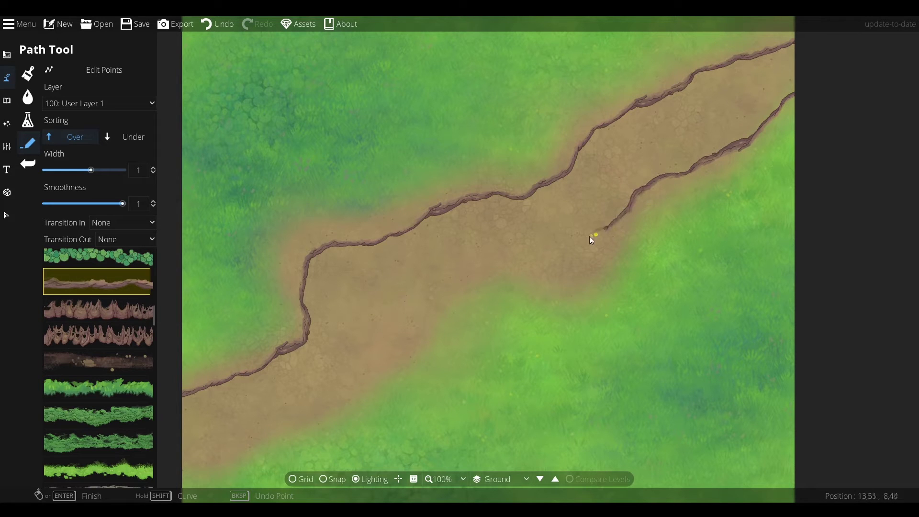
mouse_move(525, 263)
mouse_down()
mouse_move(381, 306)
mouse_move(353, 366)
mouse_move(320, 404)
mouse_move(188, 450)
mouse_up()
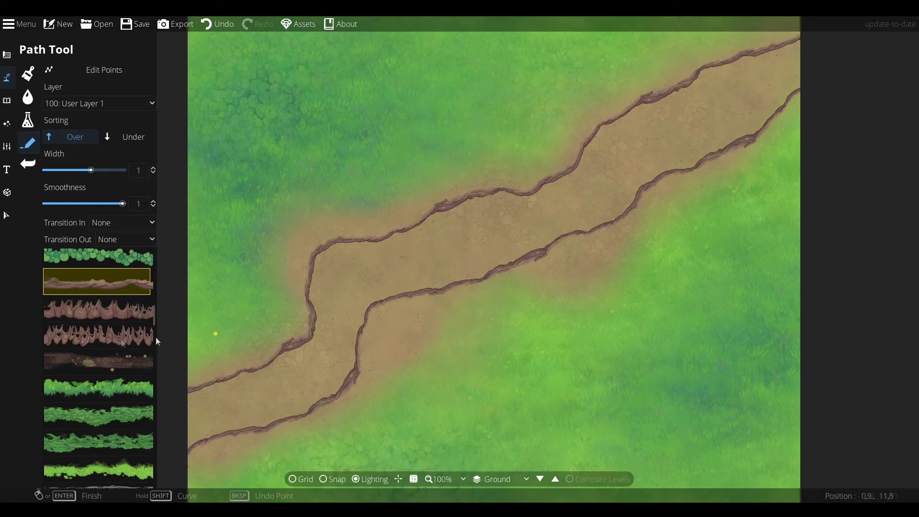
Draw two dark green foliage paths across the lower-right area from the map's right edge to its lower edge, using a different texture for each
click(114, 316)
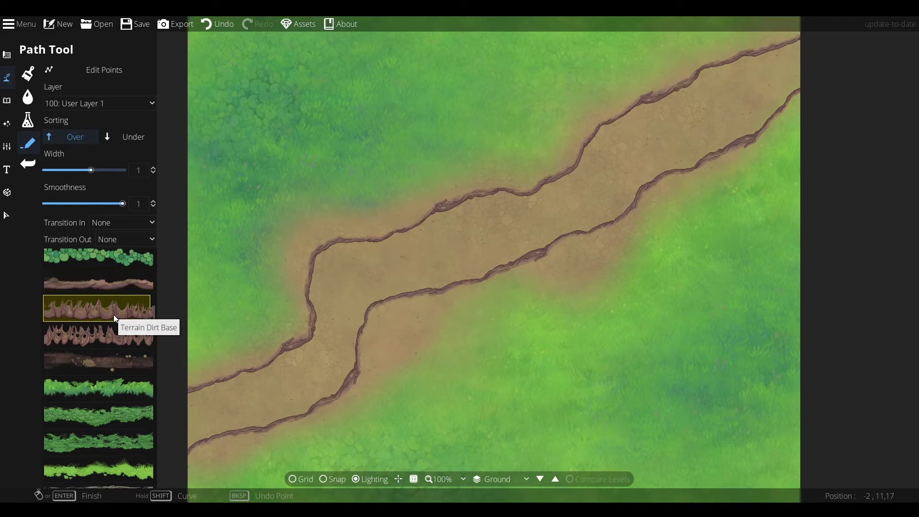
click(128, 444)
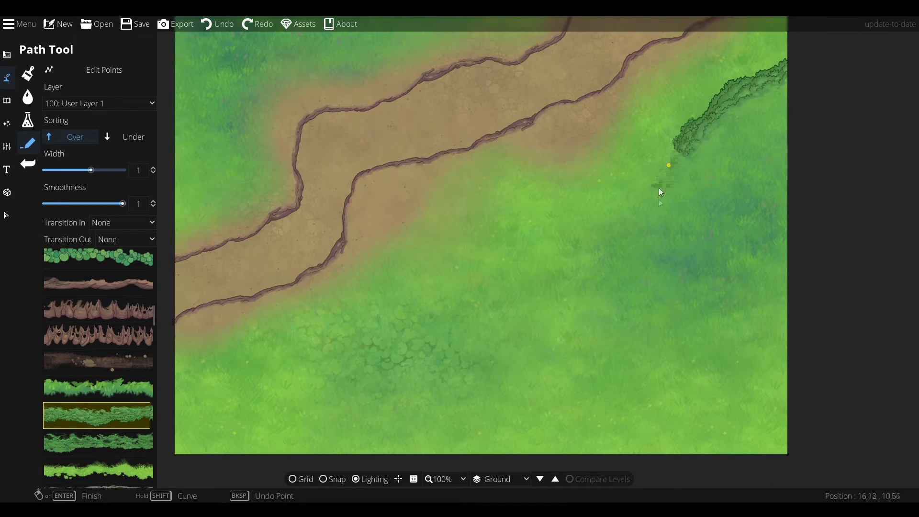
drag(660, 191, 494, 466)
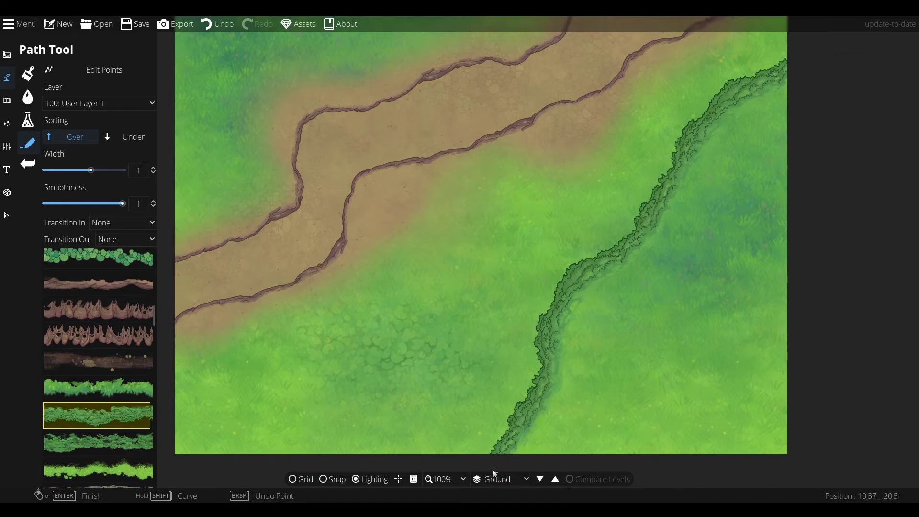
click(115, 450)
mouse_move(806, 258)
mouse_down()
mouse_move(693, 338)
mouse_move(610, 470)
mouse_up()
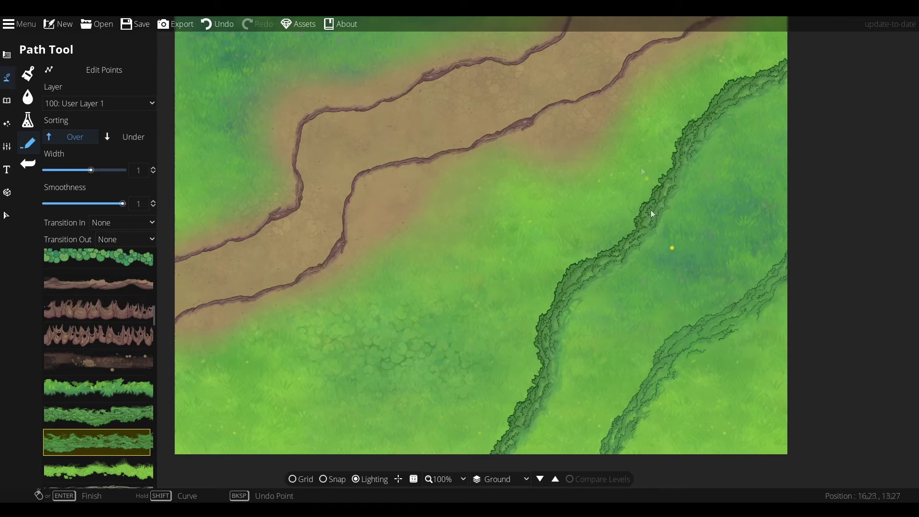
scroll(652, 234, down, 1)
mouse_move(642, 178)
mouse_down()
mouse_move(652, 234)
mouse_move(617, 234)
mouse_move(621, 206)
mouse_up()
scroll(621, 206, up, 1)
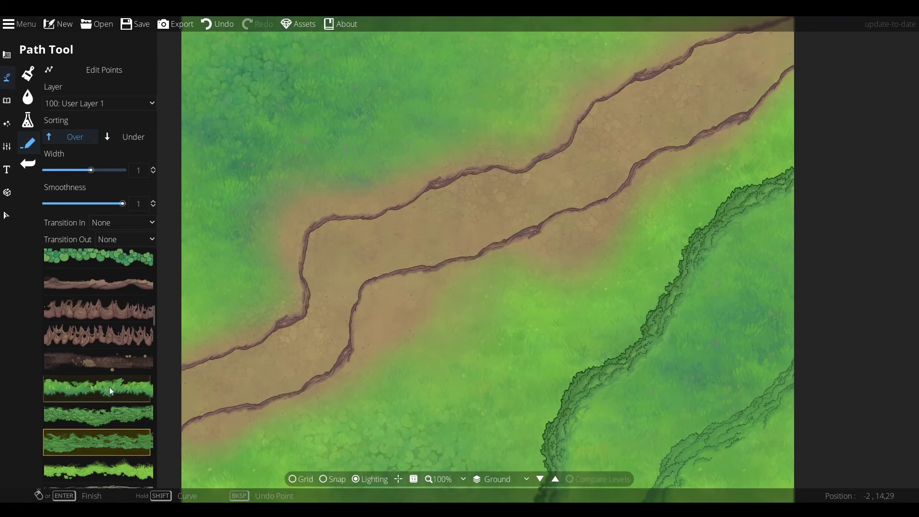
Draw a bright green grass-edge path along the road's upper side, just outside the brown edge, across the whole map
click(110, 388)
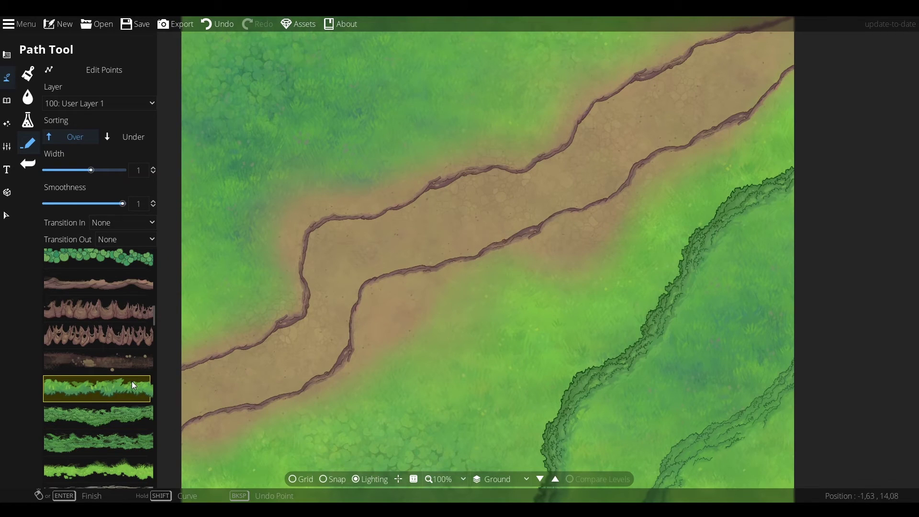
click(113, 466)
right_click(254, 356)
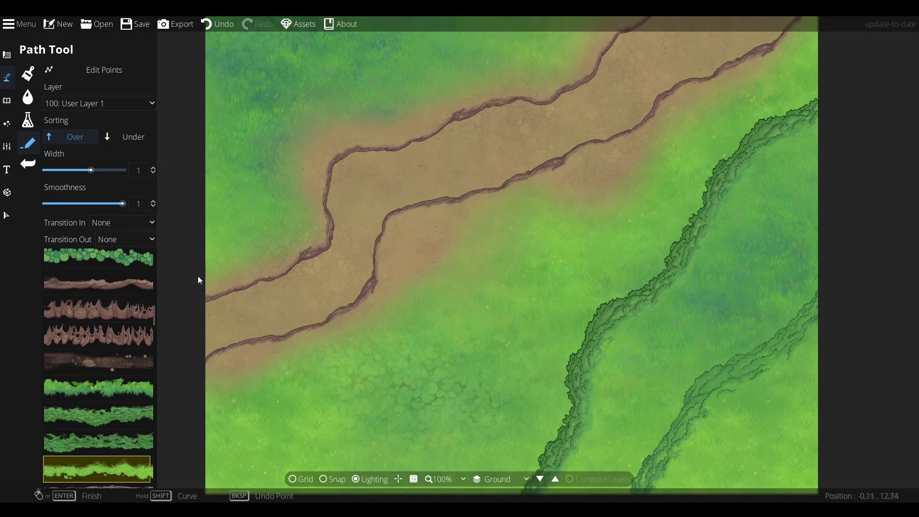
click(198, 275)
click(265, 248)
click(308, 222)
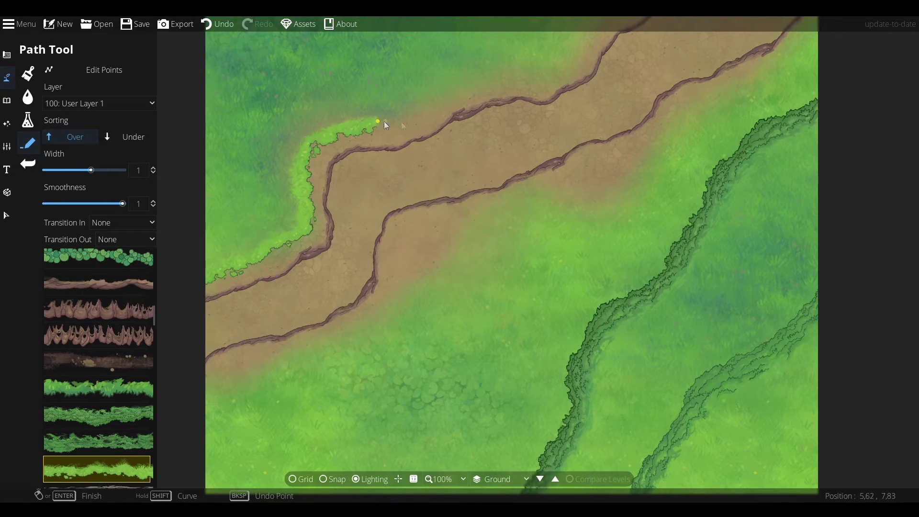
click(409, 120)
click(455, 90)
drag(488, 82, 448, 184)
click(522, 164)
click(588, 94)
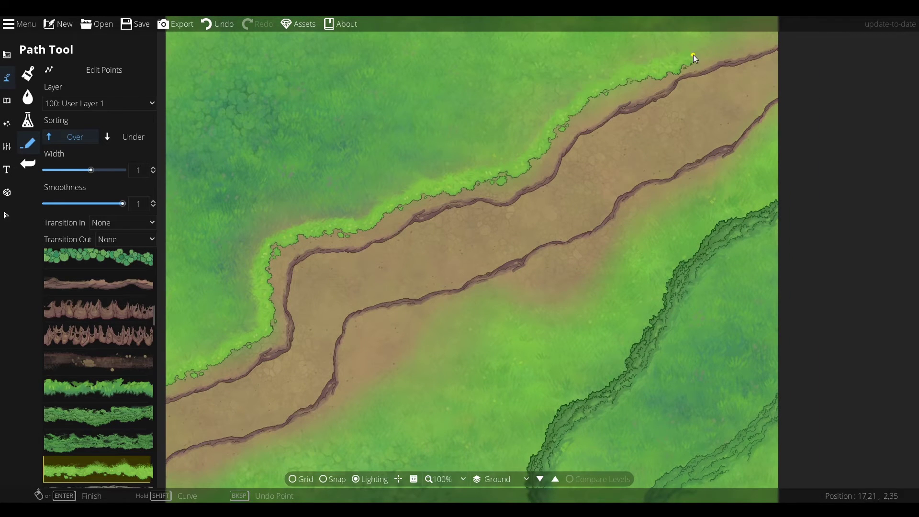
click(692, 55)
drag(757, 45, 692, 90)
click(709, 70)
right_click(710, 70)
Draw the same bright green grass-edge path along the road's lower side, from the map's right edge to its left edge
drag(526, 194, 604, 141)
click(792, 126)
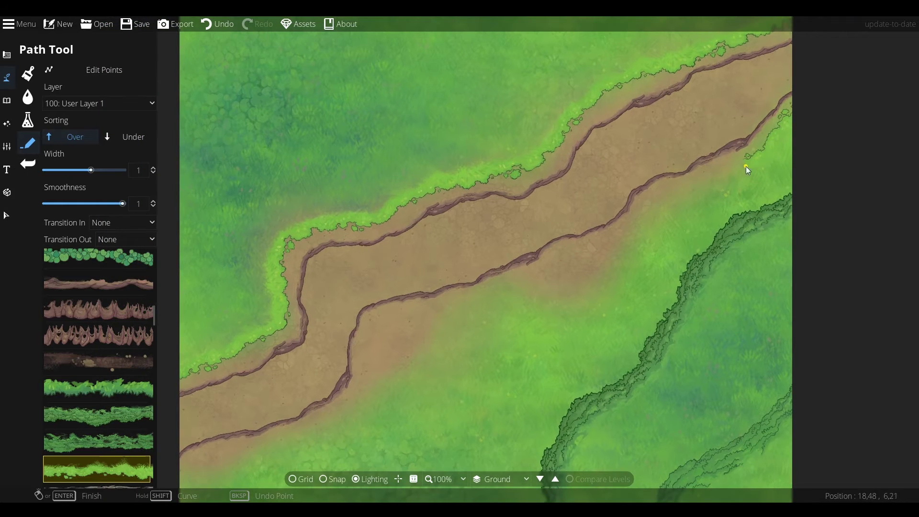
key(s)
key(a)
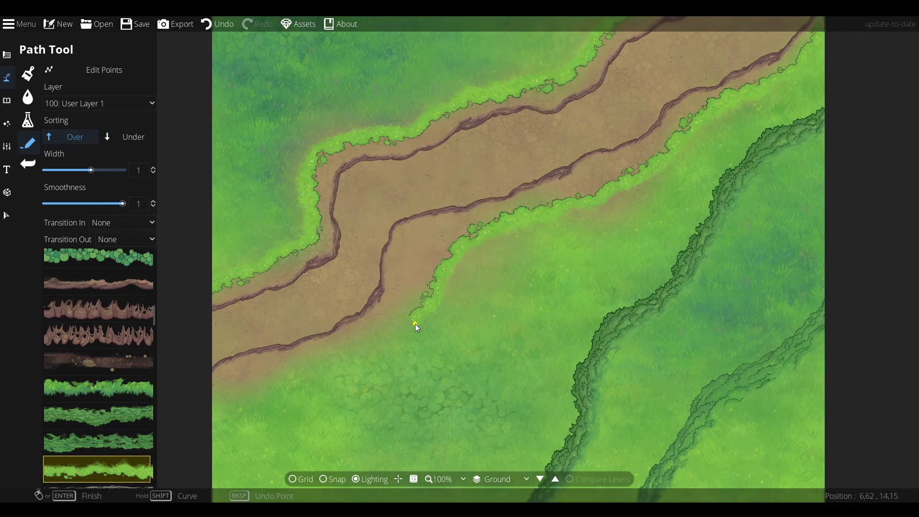
click(302, 398)
click(216, 412)
right_click(217, 413)
Paint Grassmix Base outside both grass borders with brush size 3 and intensity 6.3 to cover the spilled dirt and match the border color
click(28, 73)
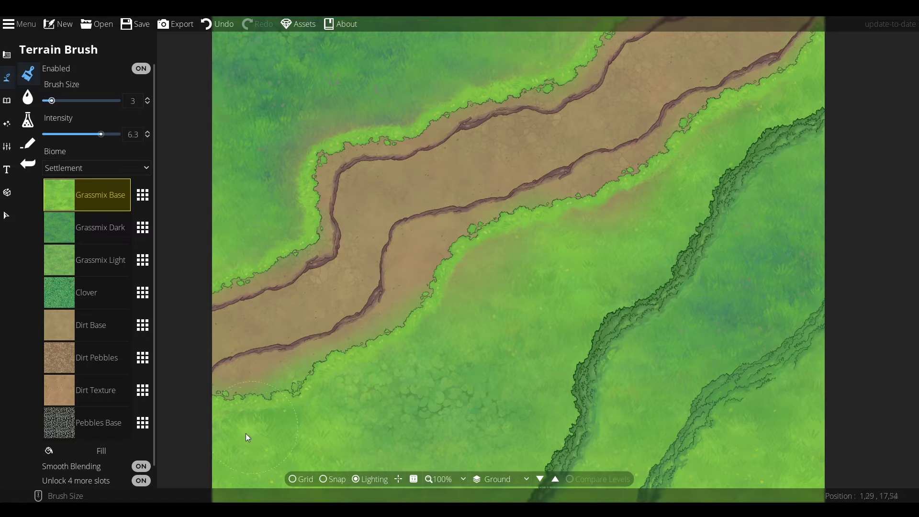
drag(245, 433, 356, 365)
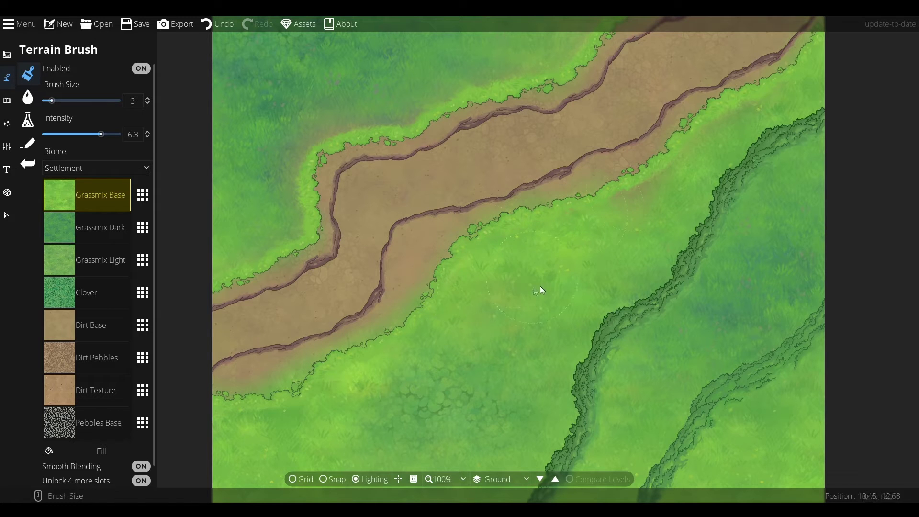
drag(672, 148, 604, 249)
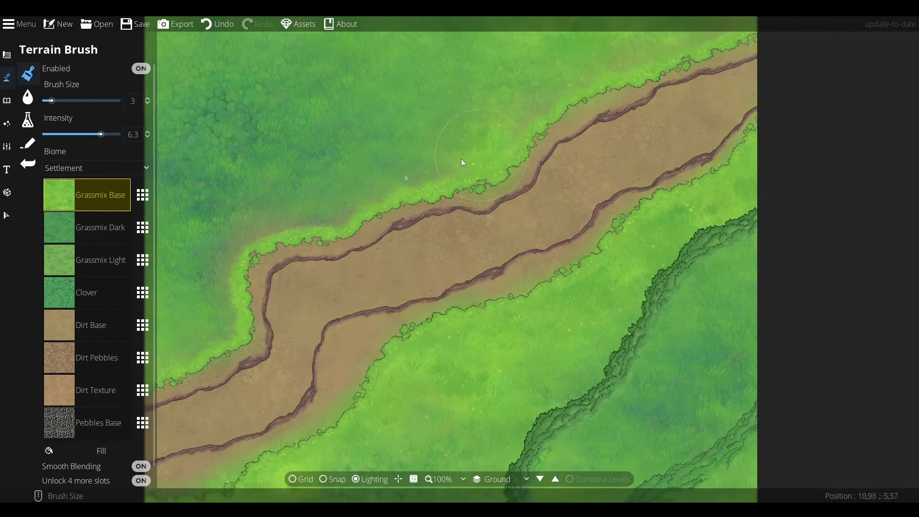
mouse_move(313, 212)
mouse_down()
mouse_move(214, 334)
mouse_move(221, 272)
mouse_move(320, 181)
mouse_move(222, 236)
mouse_move(391, 193)
mouse_move(464, 154)
mouse_up()
drag(604, 42, 559, 152)
drag(325, 263, 406, 140)
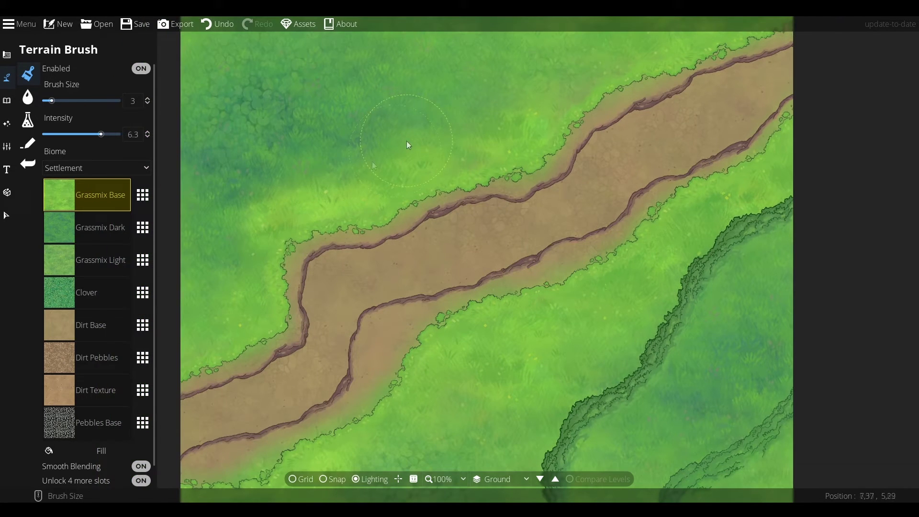
mouse_move(252, 224)
mouse_down()
mouse_move(219, 170)
mouse_move(354, 149)
mouse_move(307, 153)
mouse_move(363, 159)
mouse_up()
scroll(486, 145, down, 4)
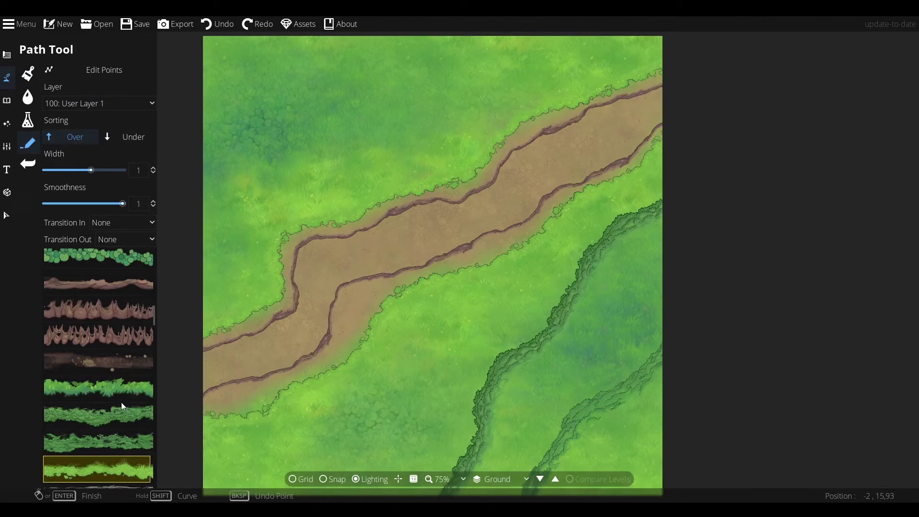
Try out the leafy green grass path on the lawn below the road and along the road's lower brown edge
click(125, 393)
click(577, 232)
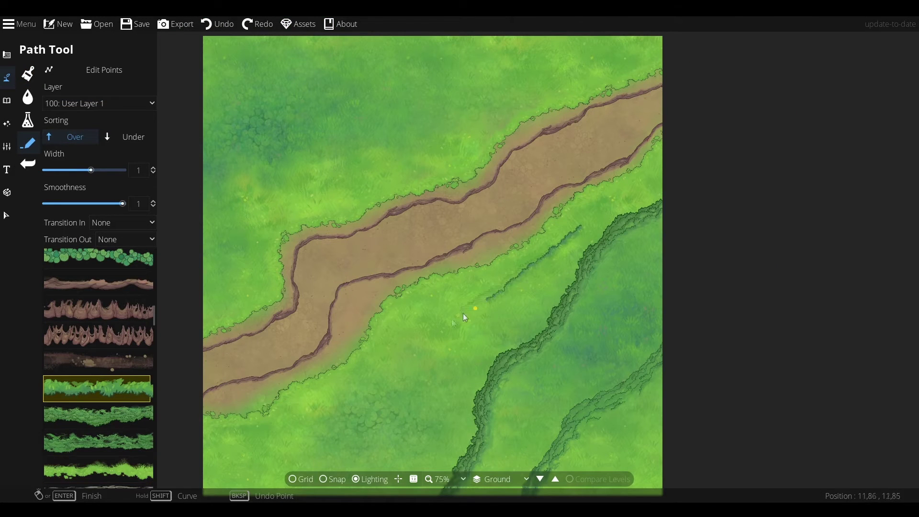
right_click(447, 322)
click(502, 234)
click(477, 243)
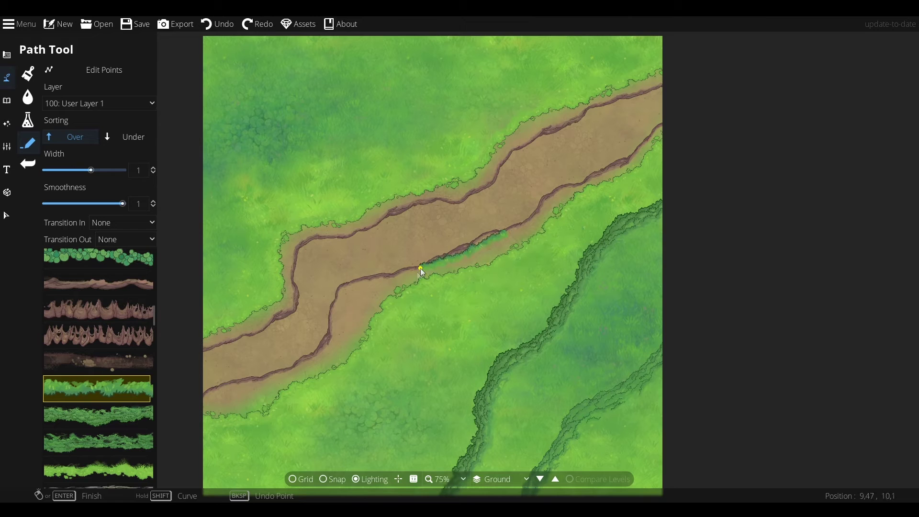
key(BackSpace)
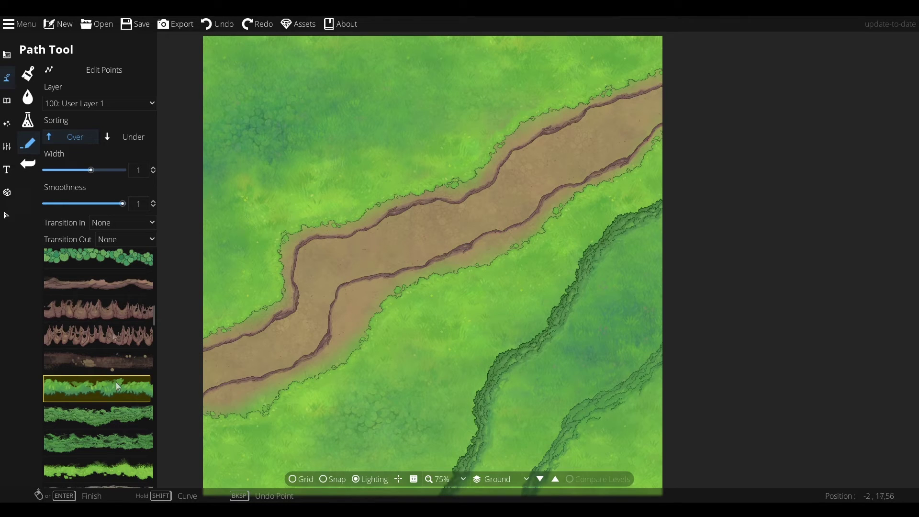
Draw an arched brown cliff path on the grass above the road, with Transition In set to Grow and Transition Out to Shrink
click(125, 319)
scroll(349, 260, up, 2)
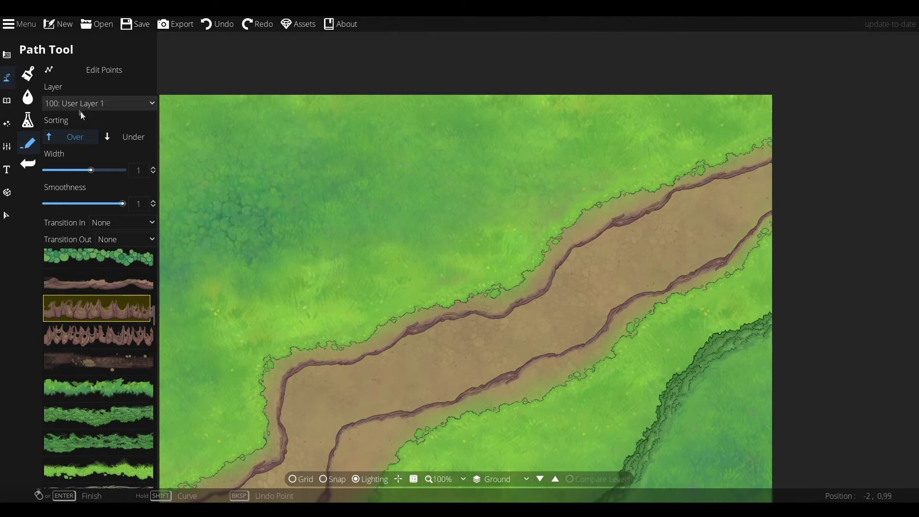
click(116, 221)
click(114, 264)
click(121, 240)
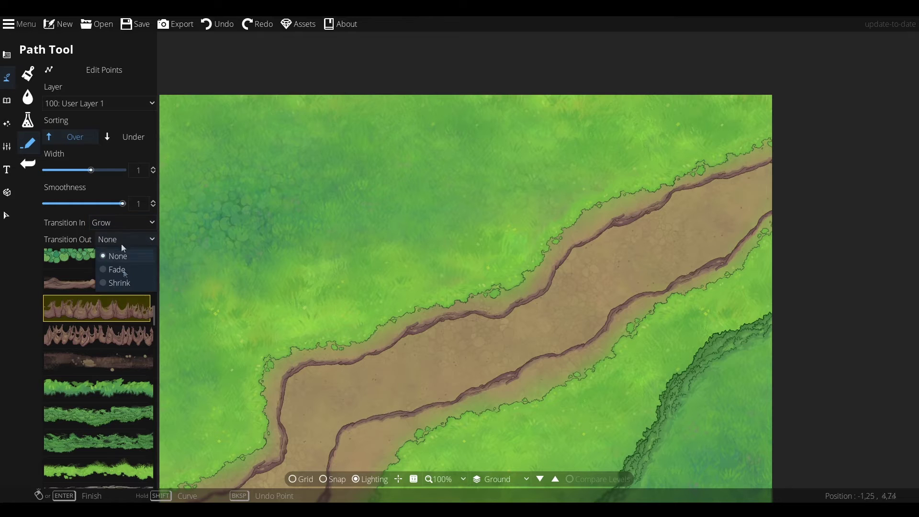
click(127, 282)
click(314, 302)
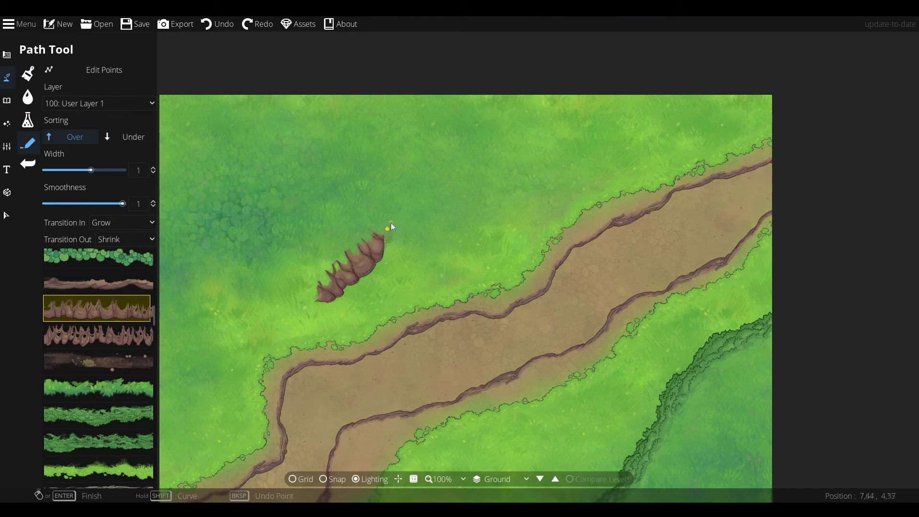
click(435, 157)
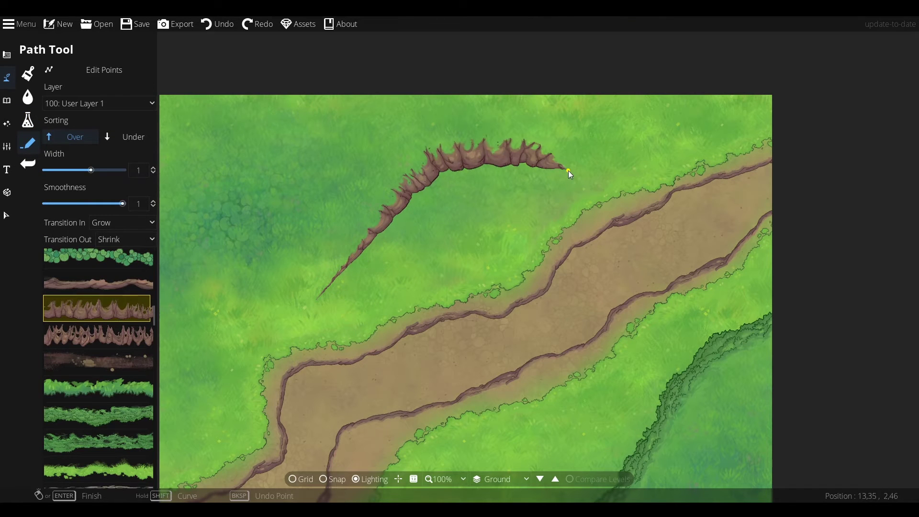
right_click(594, 186)
Edit the points at the arched cliff's lower-left end to shorten its thin taper and thicken that section
click(126, 76)
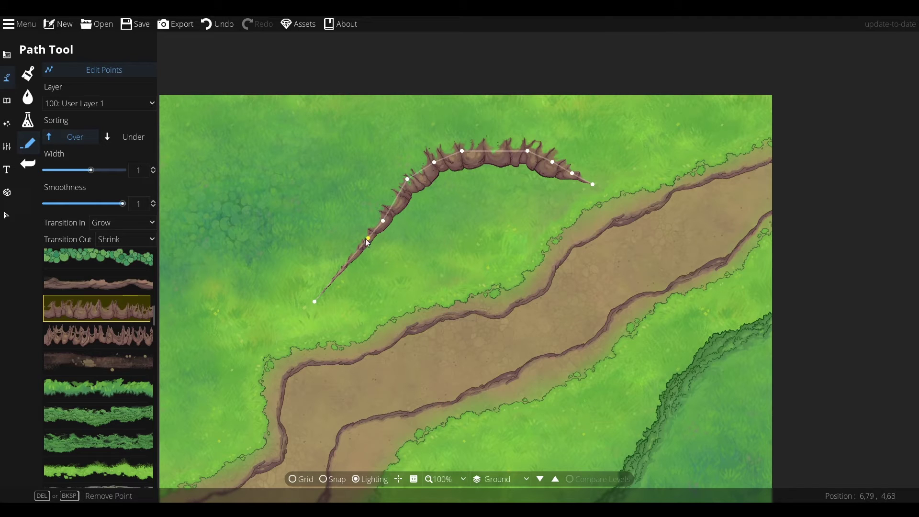
click(342, 265)
click(336, 272)
click(327, 286)
mouse_move(326, 291)
mouse_down()
mouse_move(317, 303)
mouse_move(324, 295)
mouse_up()
right_click(325, 295)
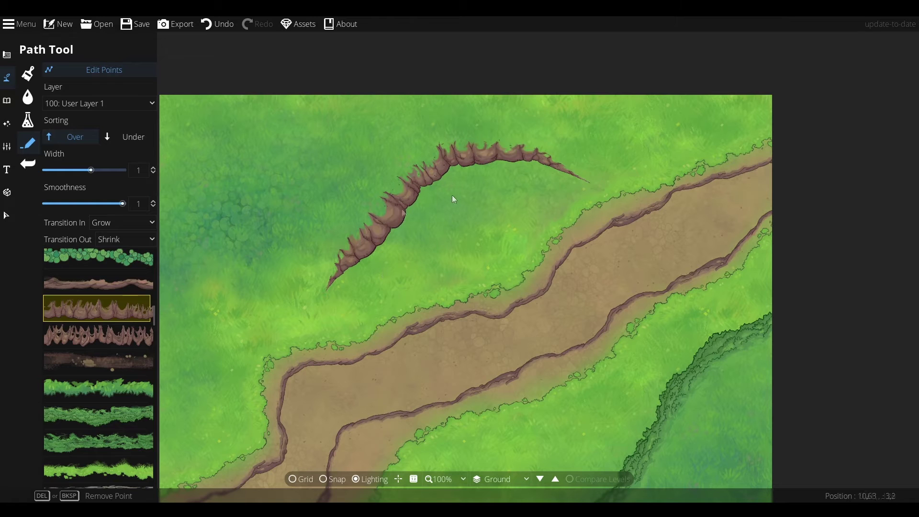
Paint Dirt Base around the arched cliff with brush size 3 and intensity 6.3
click(28, 74)
click(82, 326)
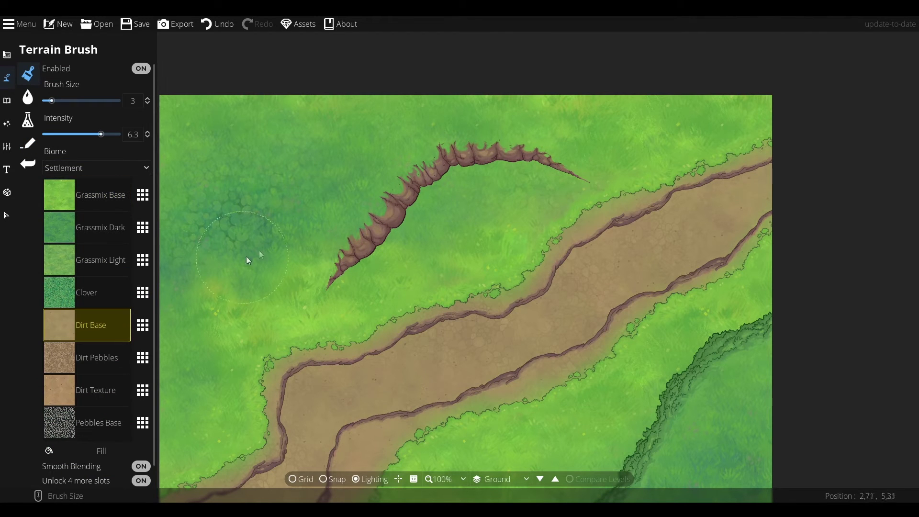
mouse_move(436, 166)
mouse_down()
mouse_move(529, 157)
mouse_move(491, 158)
mouse_move(554, 171)
mouse_up()
Draw the leafy green grass path along the arched cliff's upper edge from end to end, with both transitions set to None
click(28, 144)
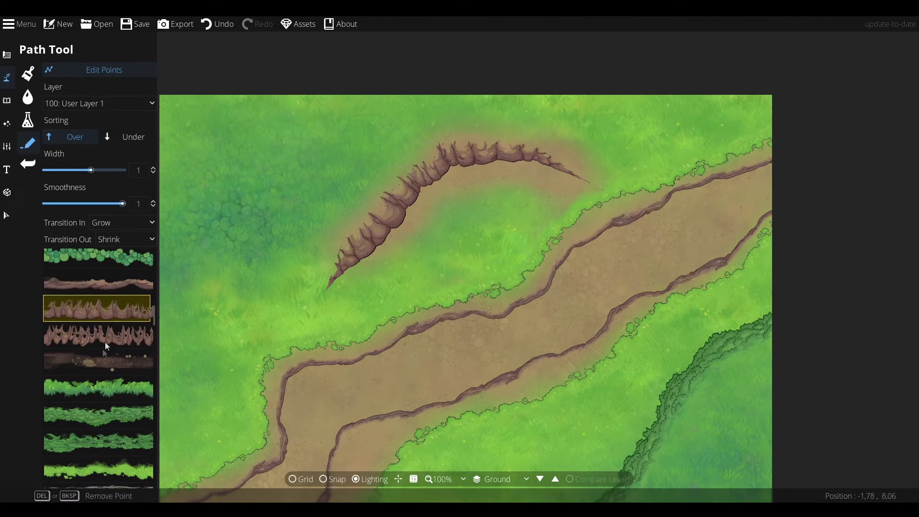
click(103, 388)
click(322, 291)
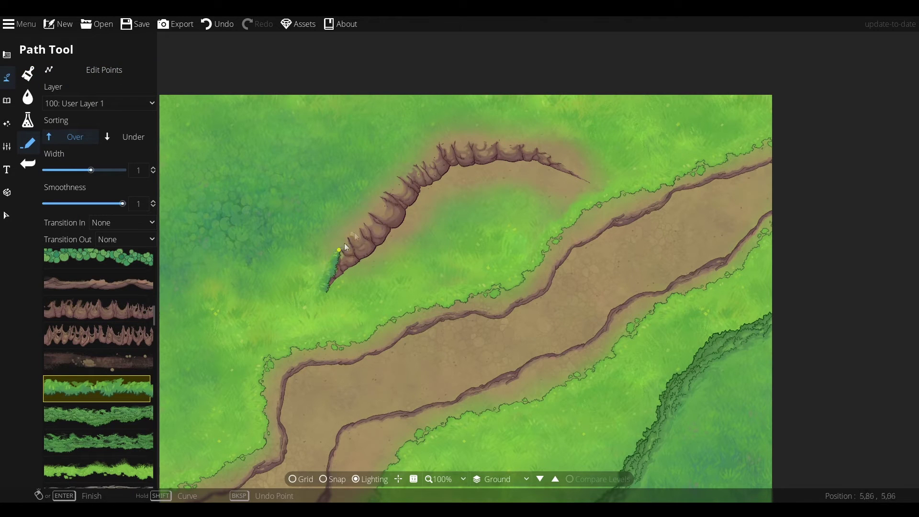
click(442, 142)
click(498, 137)
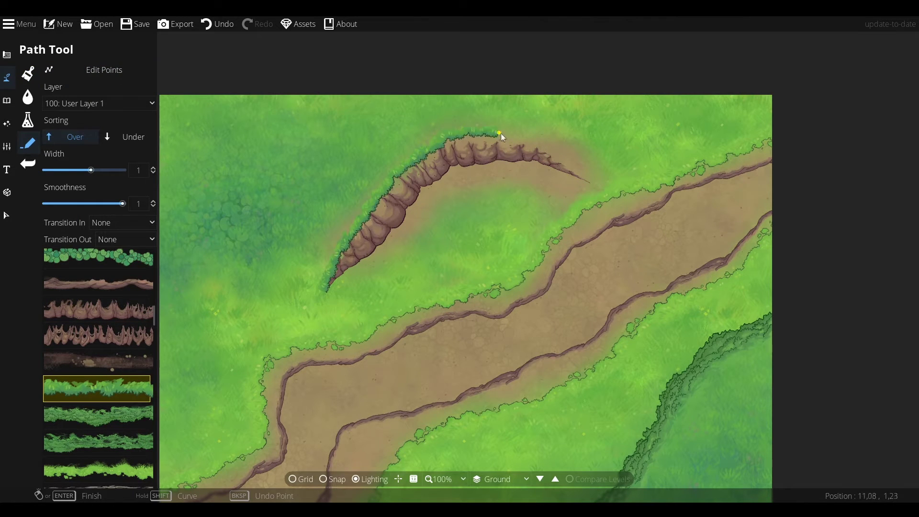
click(537, 146)
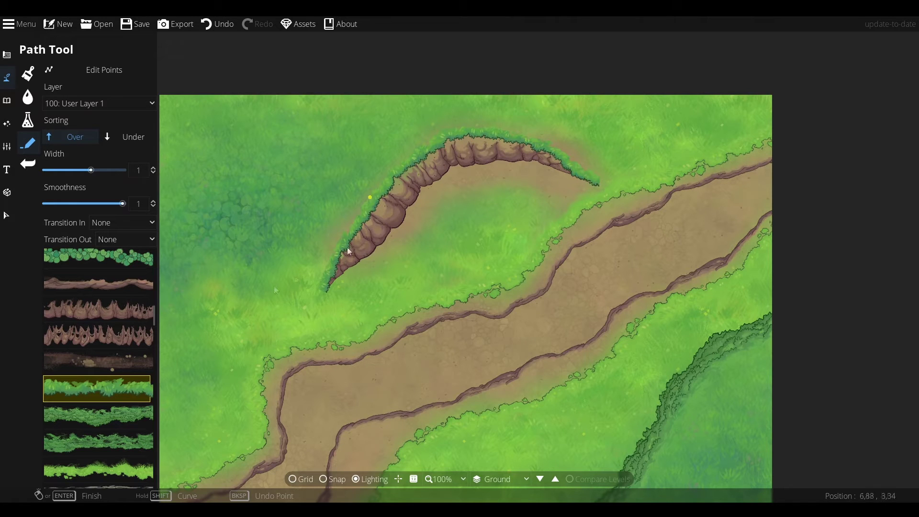
Draw two brown cliff paths around the map's upper-left corner and line their inner side with the spikier cliff texture
click(106, 311)
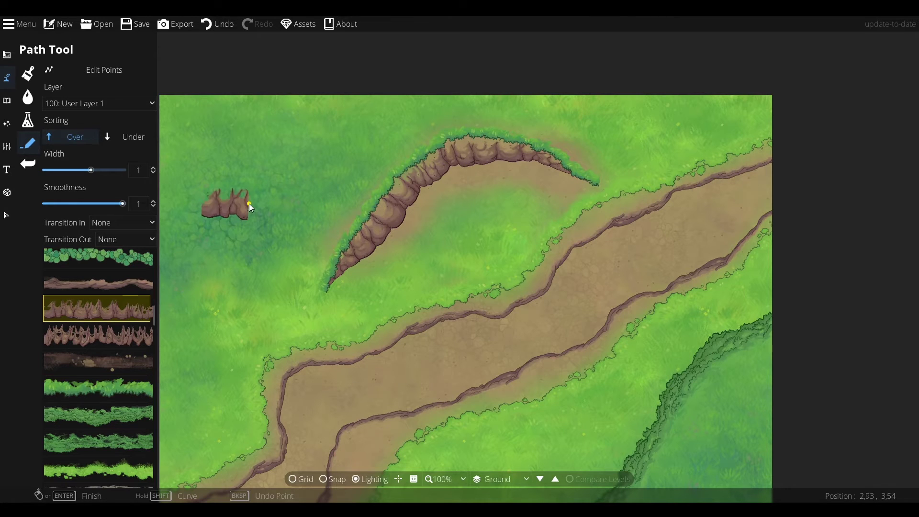
key(BackSpace)
drag(241, 208, 283, 269)
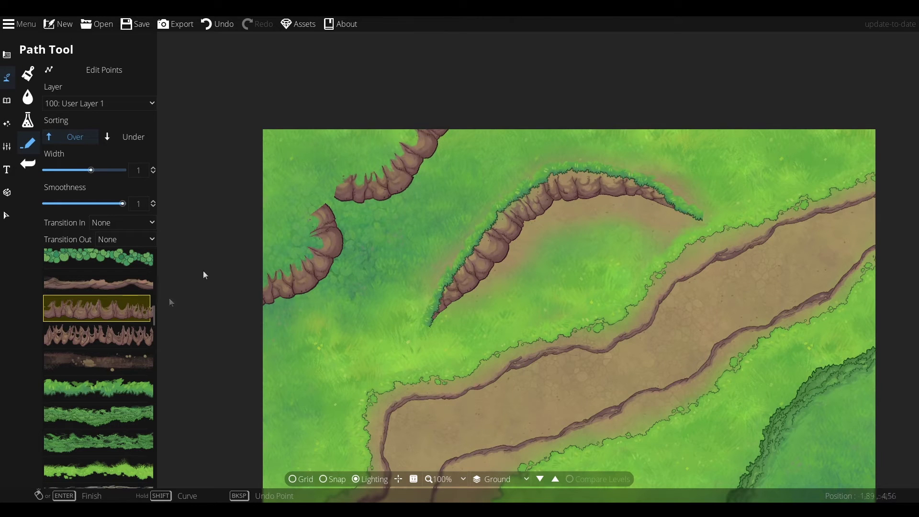
click(126, 336)
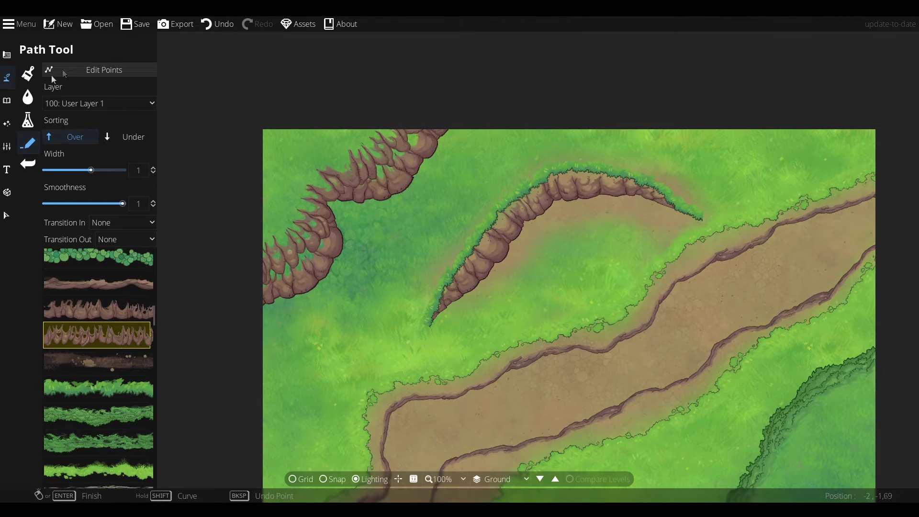
Paint Dirt Base behind the corner cliffs and over the notch in front of them, covering a trial patch of Dirt Pebbles
click(27, 73)
mouse_move(273, 245)
mouse_down()
mouse_move(302, 223)
mouse_move(302, 179)
mouse_move(266, 189)
mouse_move(357, 163)
mouse_move(350, 133)
mouse_up()
click(72, 348)
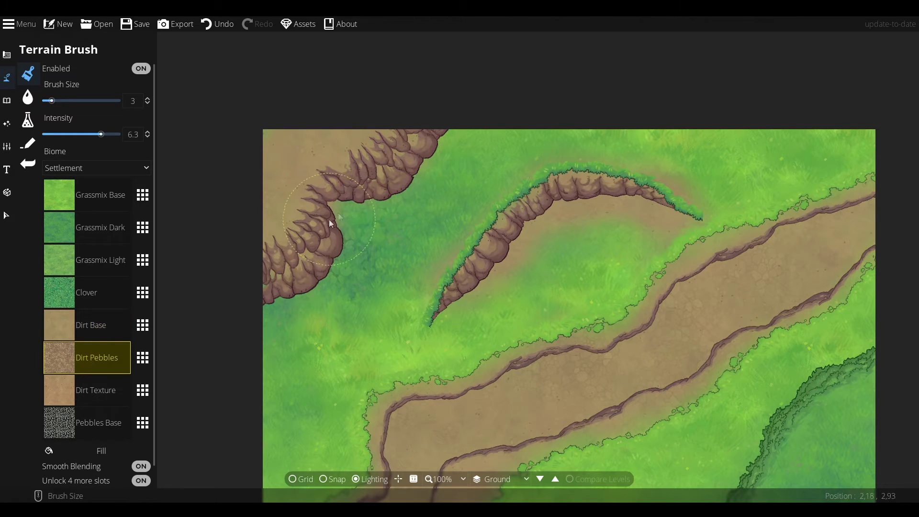
drag(329, 223, 334, 206)
click(92, 318)
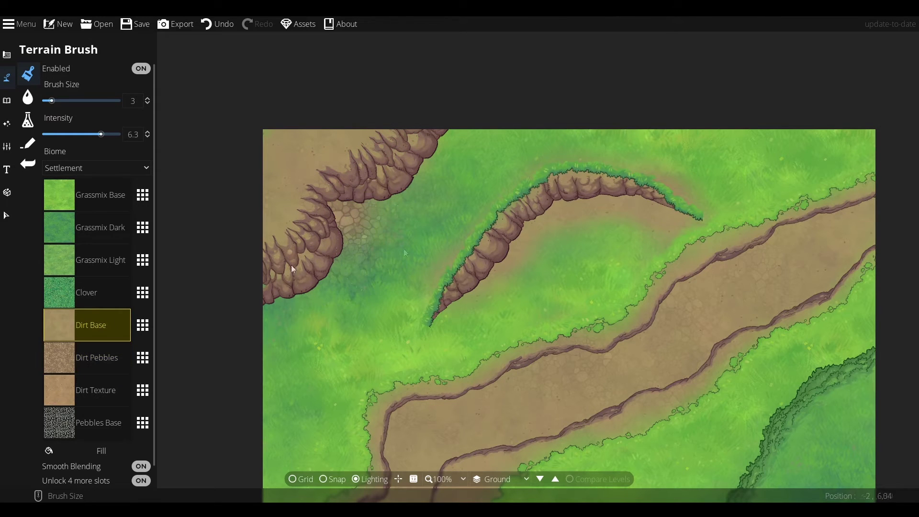
drag(355, 237, 417, 210)
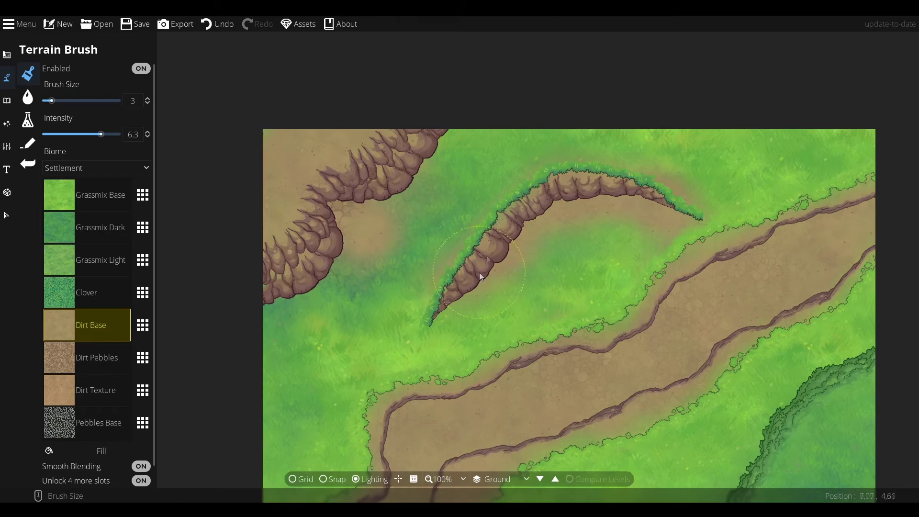
Paint a river with the Water Brush from the map's right edge to its lower edge, widening it with a second pass
mouse_move(599, 218)
mouse_down()
mouse_move(518, 194)
mouse_move(512, 127)
mouse_up()
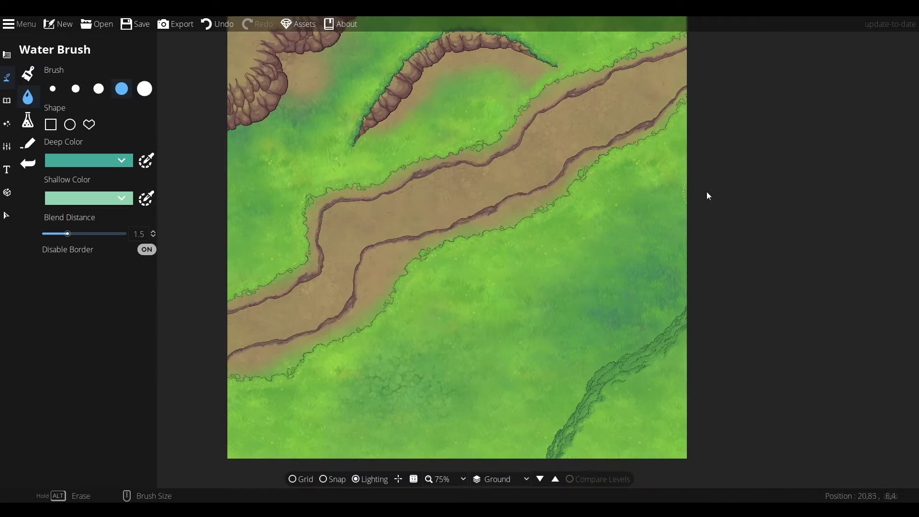
mouse_move(706, 191)
mouse_down()
mouse_move(656, 238)
mouse_move(515, 320)
mouse_move(403, 467)
mouse_up()
drag(481, 407, 482, 367)
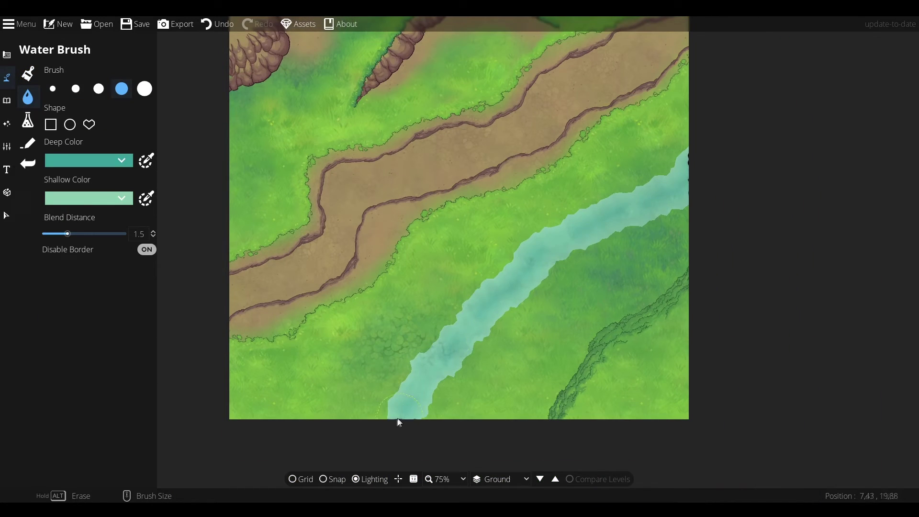
mouse_move(398, 422)
mouse_down()
mouse_move(578, 252)
mouse_move(712, 166)
mouse_up()
Draw the leafy green grass path along both river banks between the map's right and lower edges
click(31, 146)
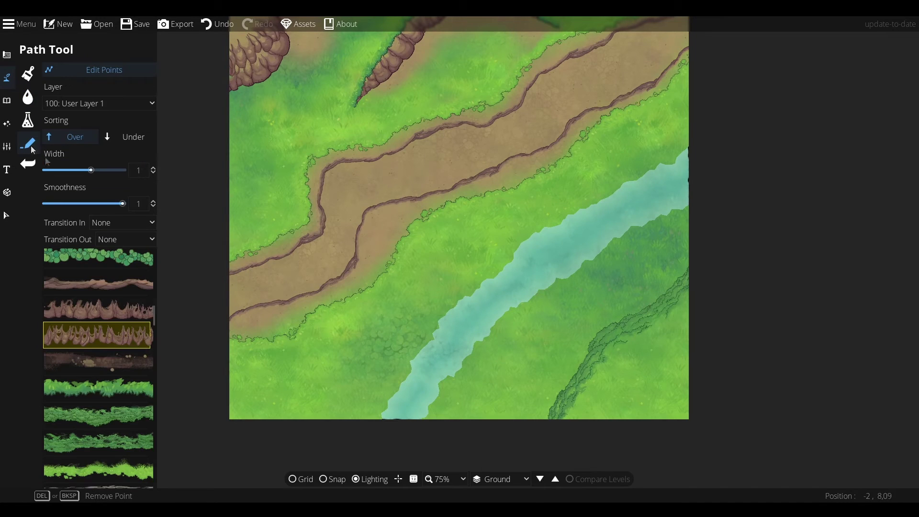
click(110, 388)
scroll(553, 267, up, 2)
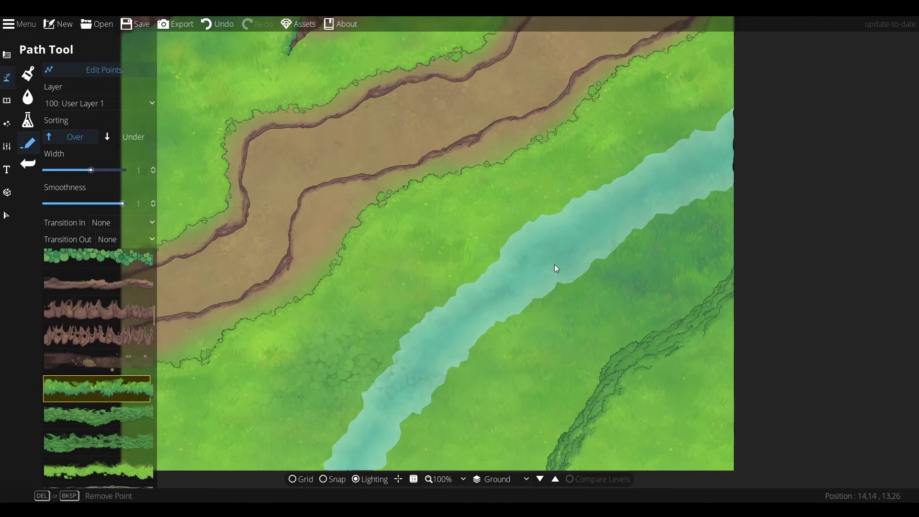
click(116, 72)
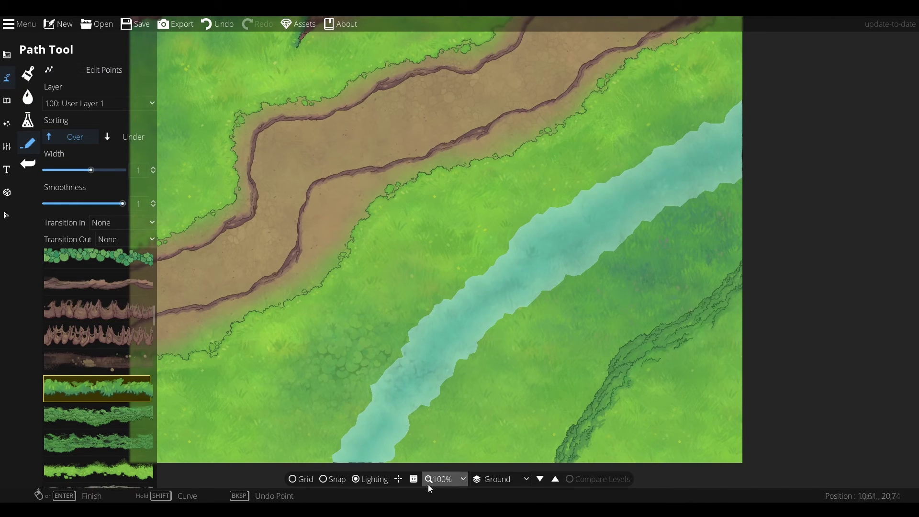
click(343, 480)
click(343, 481)
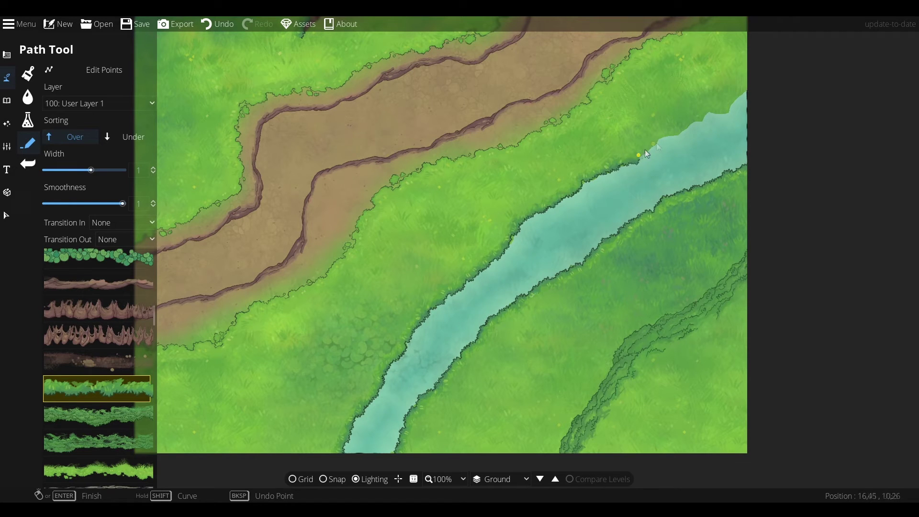
Draw the pale foam water-edge path along both river banks, sorted Under the grass
scroll(93, 401, down, 10)
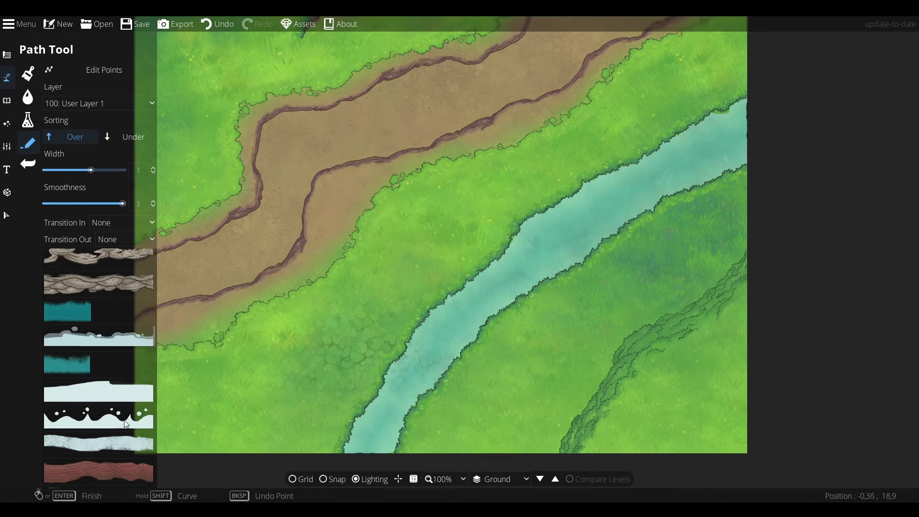
click(130, 348)
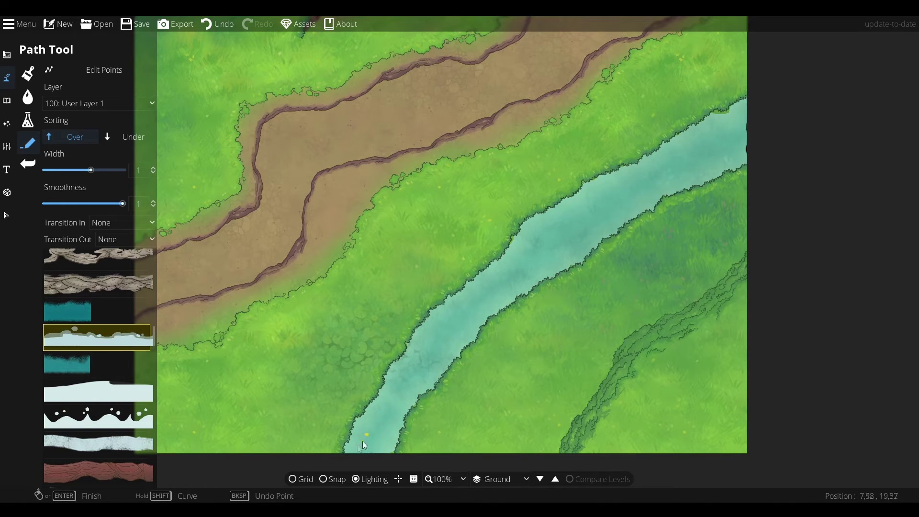
click(126, 137)
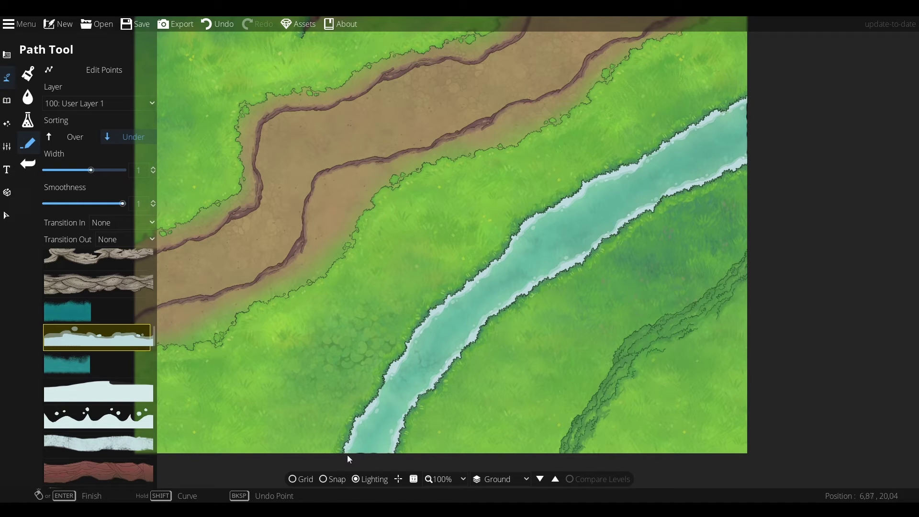
Draw curved white ripple lines across the lower and middle stretches of the river with the rough white stroke texture
click(96, 445)
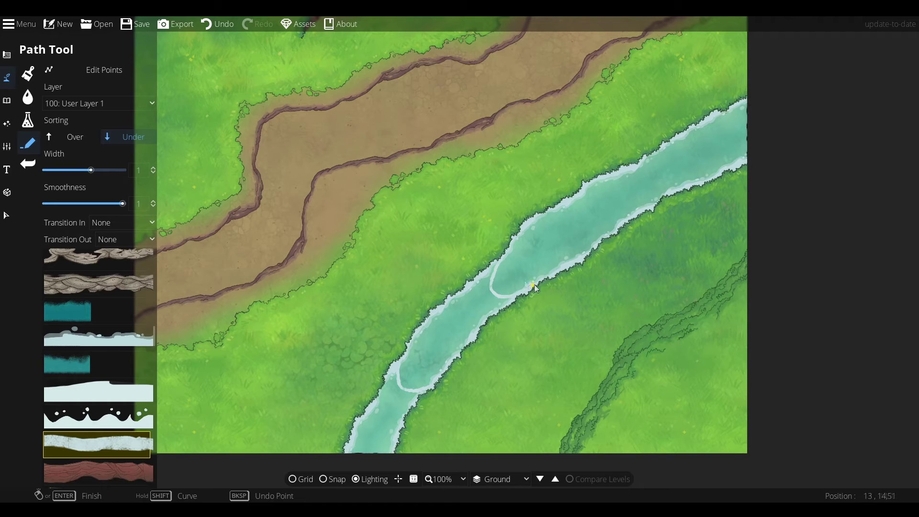
click(506, 251)
click(503, 275)
click(532, 285)
right_click(538, 284)
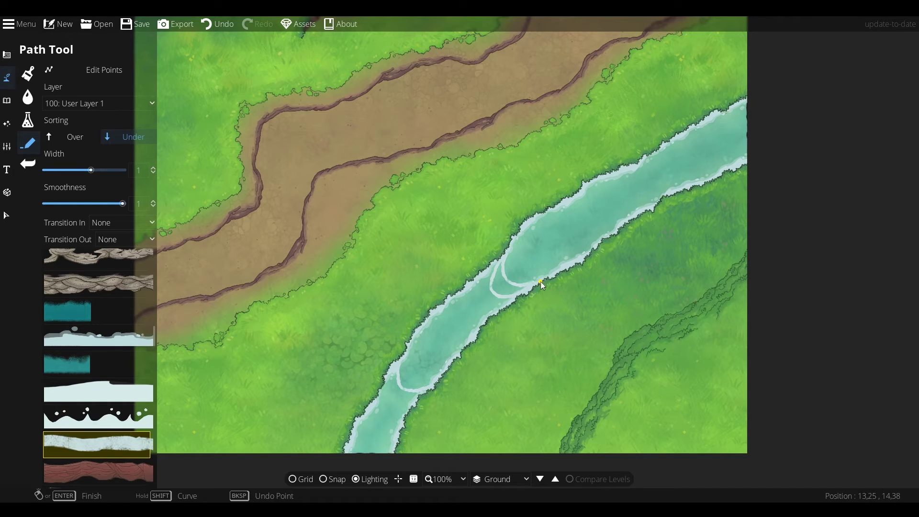
Add two more curved white ripple lines across the river's upper stretch, the last one at the map's right edge
click(607, 179)
click(601, 205)
click(632, 214)
right_click(638, 213)
click(723, 113)
click(712, 143)
click(742, 157)
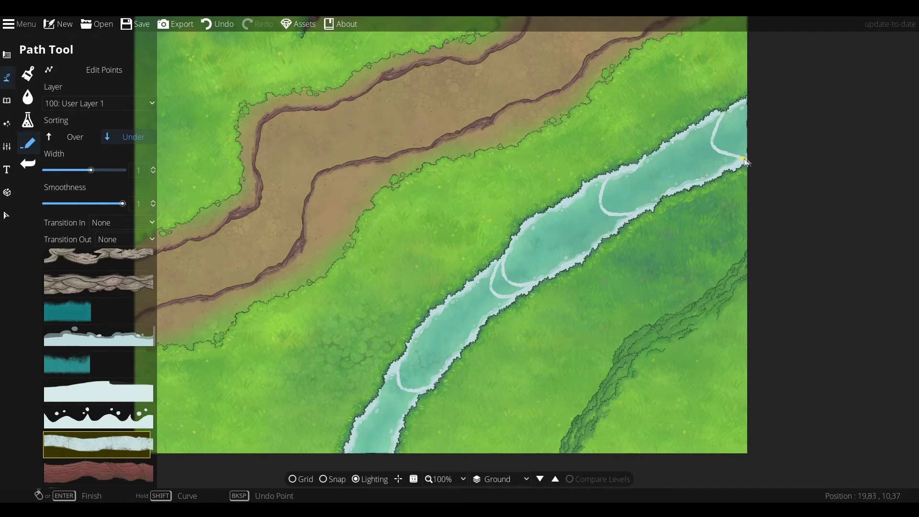
right_click(744, 158)
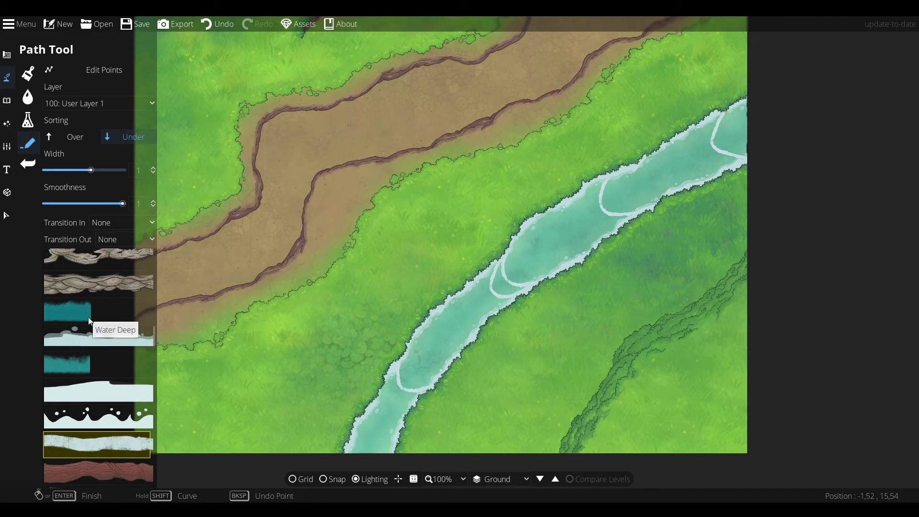
Dab small Clover terrain patches into the river's lower and middle stretches at brush size 2, and undo the last terrain stroke
click(28, 73)
click(56, 70)
click(82, 70)
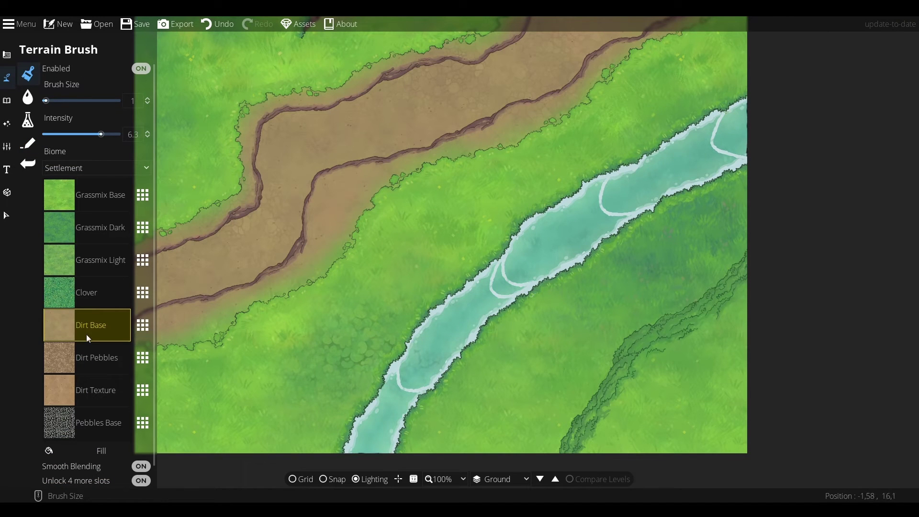
drag(47, 100, 51, 100)
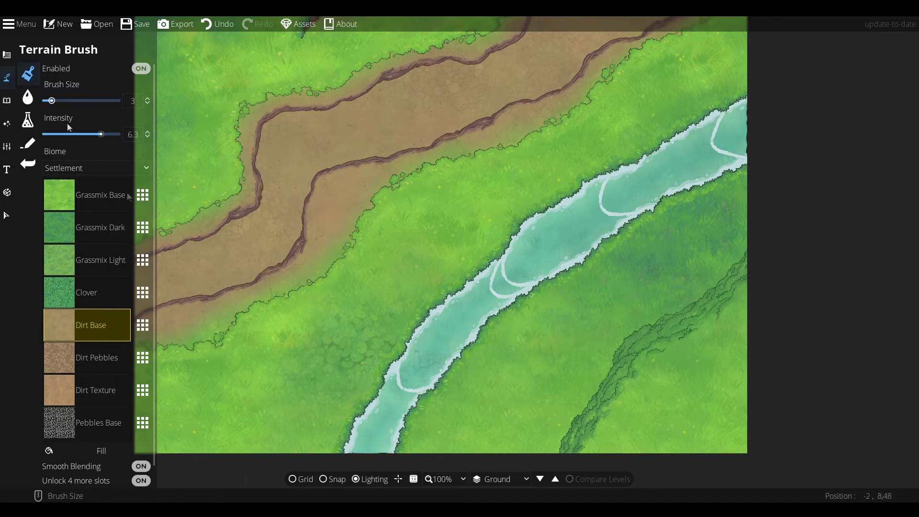
click(48, 100)
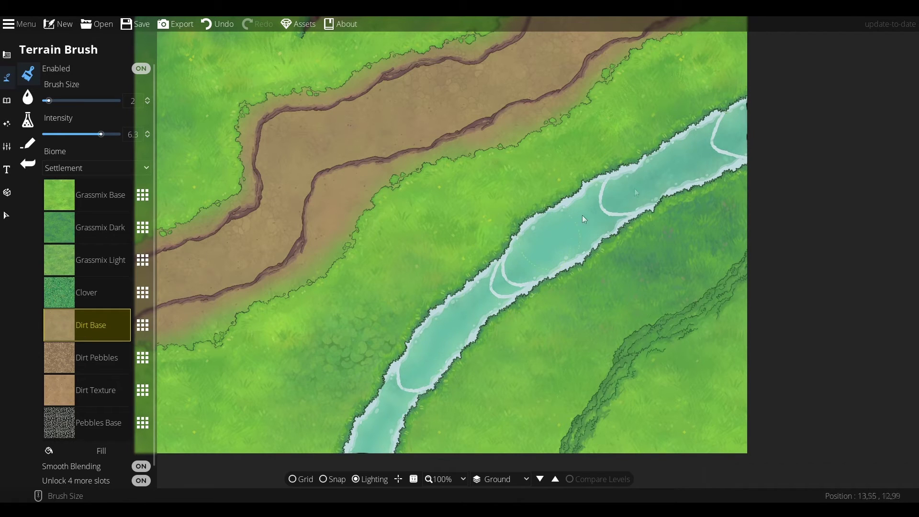
click(93, 299)
click(388, 414)
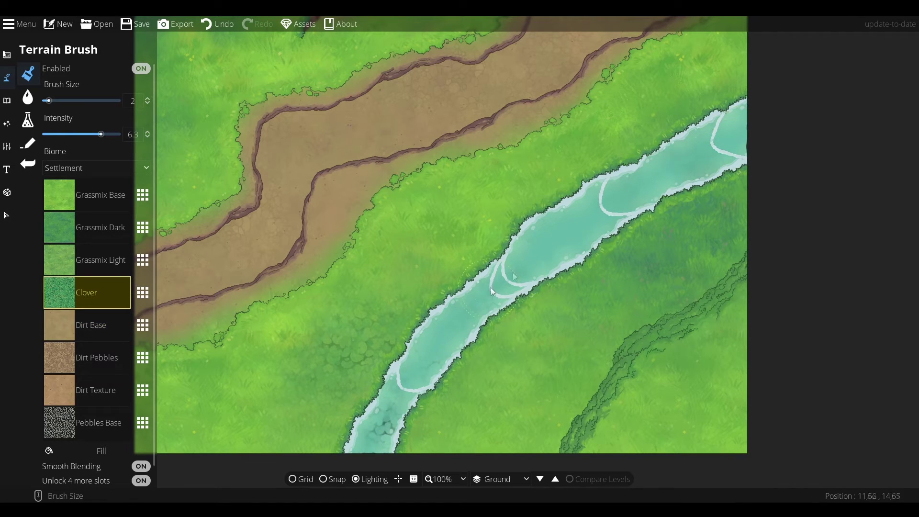
click(560, 229)
key(5)
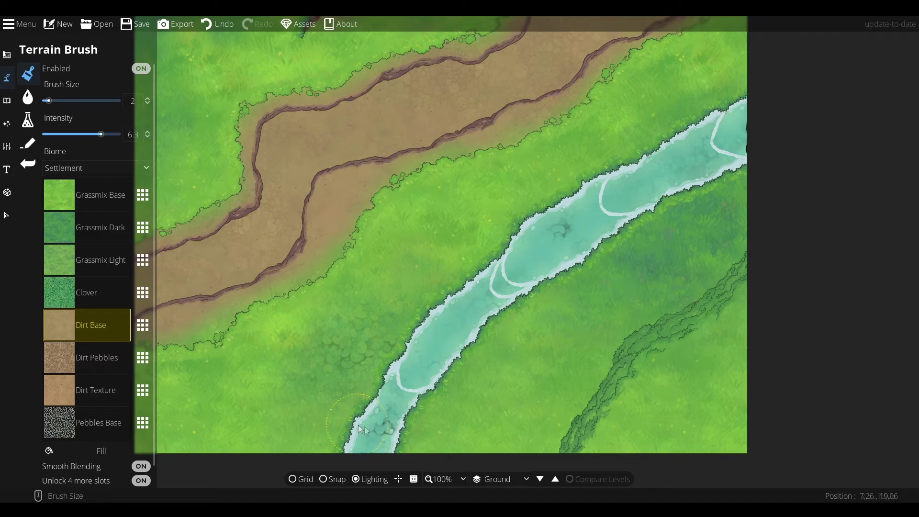
key(ctrl+z)
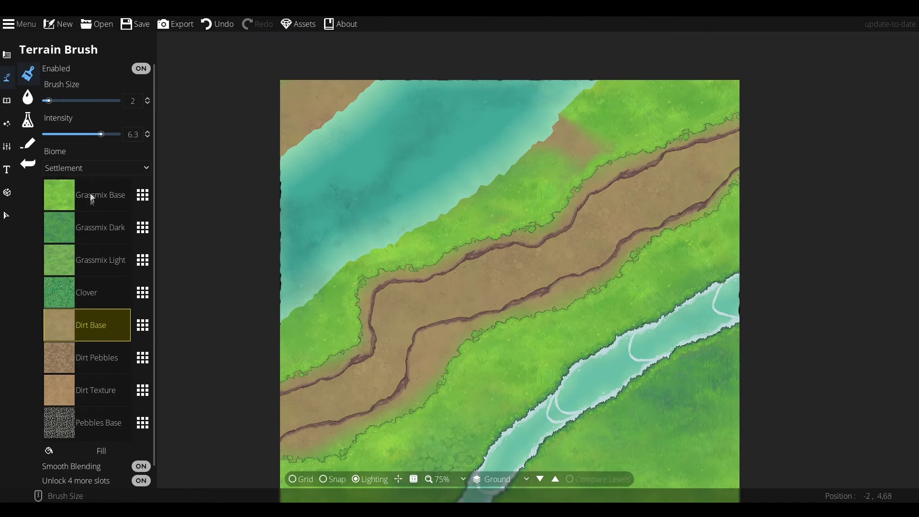
Paint Grassmix Base at brush size 6 over the dirt on both sides of the wide upper-left river
key(1)
click(60, 100)
drag(275, 117, 325, 91)
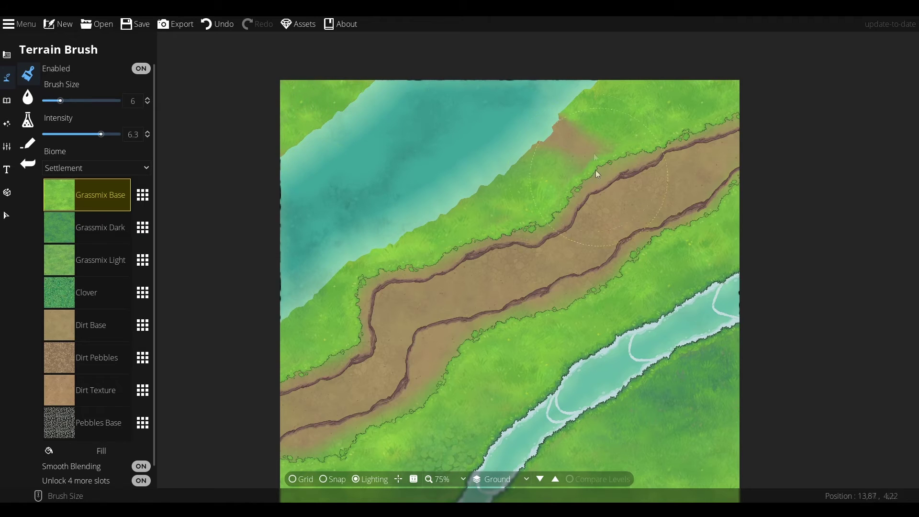
mouse_move(563, 141)
mouse_down()
mouse_move(532, 152)
mouse_move(475, 199)
mouse_up()
Draw the brown cliff path, sorted Over, along the wide river's bank at the map's upper-left corner
click(28, 143)
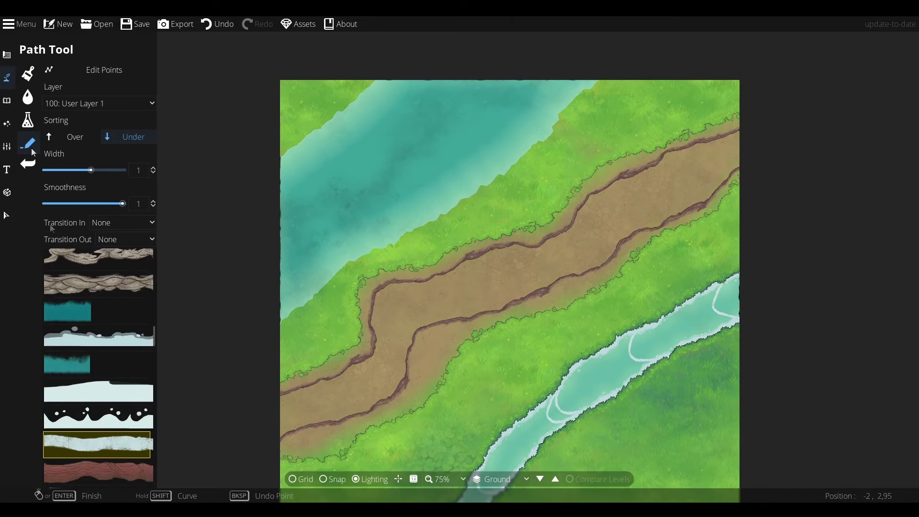
scroll(100, 356, down, 5)
scroll(99, 352, up, 8)
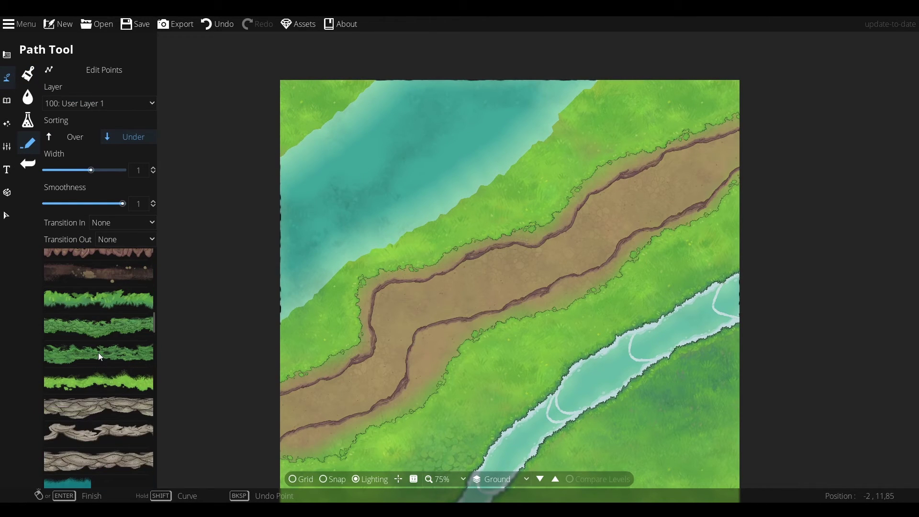
scroll(125, 342, up, 4)
click(134, 308)
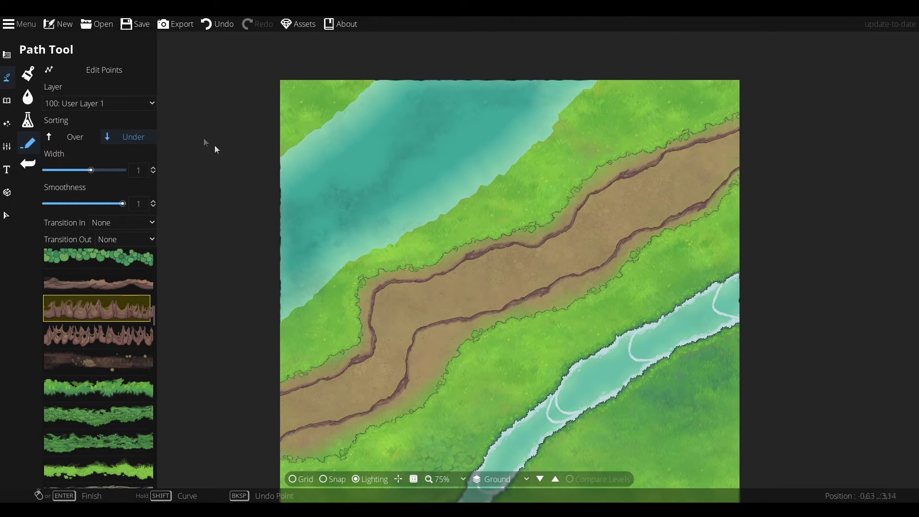
click(79, 136)
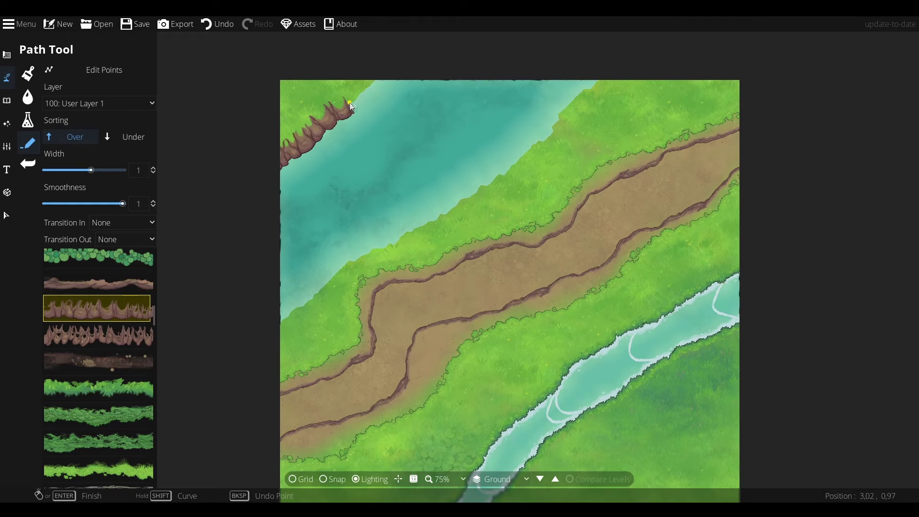
click(375, 74)
right_click(388, 59)
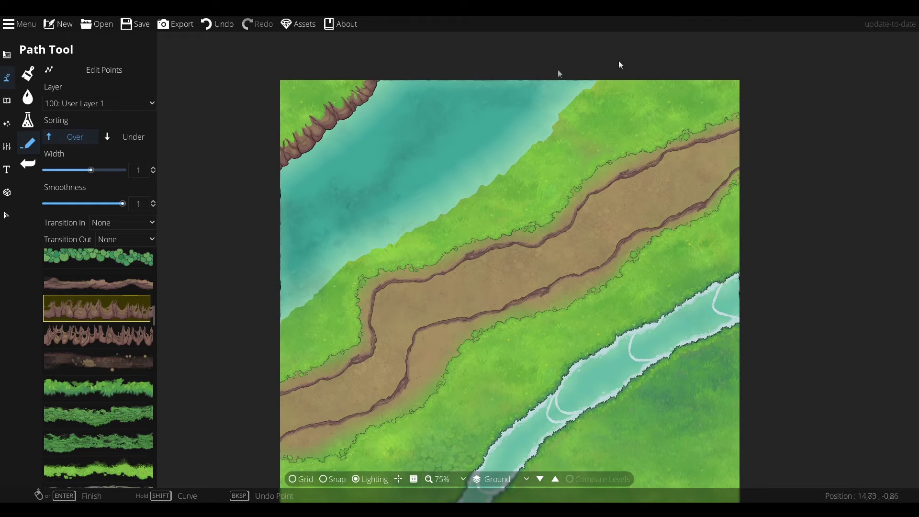
Draw the same brown cliff path along the wide river's opposite bank, from the map's upper edge to its left edge
click(558, 73)
click(540, 125)
click(497, 172)
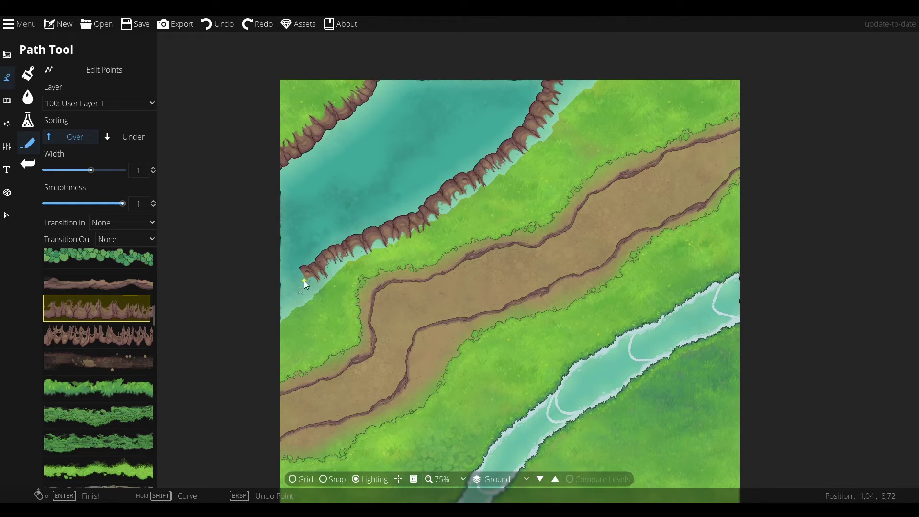
Erase the water spilling past the long cliff on the road side with the medium Water Brush
click(28, 97)
click(99, 88)
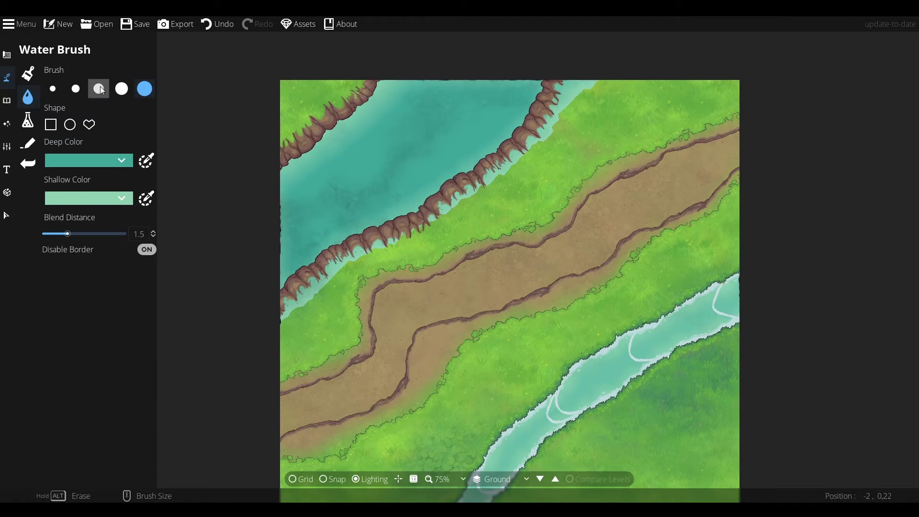
mouse_move(289, 327)
mouse_down()
mouse_move(302, 299)
mouse_move(363, 263)
mouse_up()
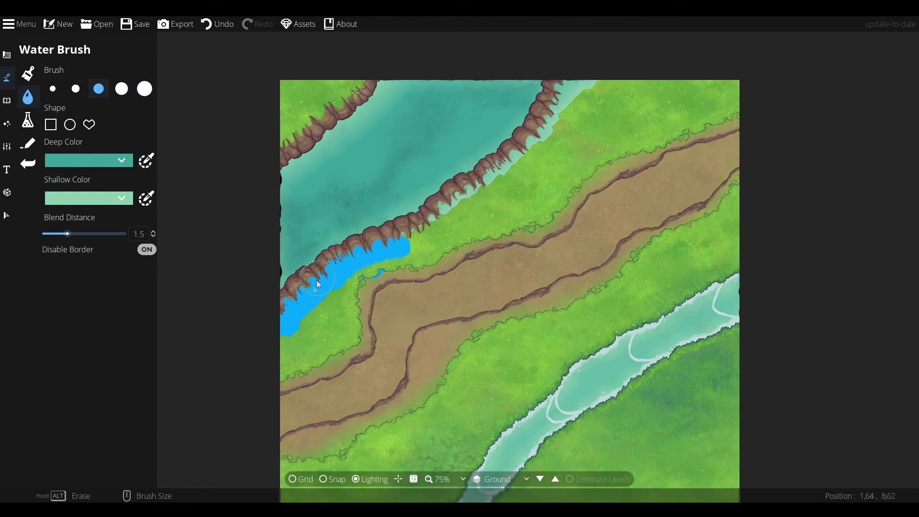
drag(318, 285, 319, 280)
mouse_move(400, 248)
mouse_down()
mouse_move(478, 211)
mouse_move(429, 227)
mouse_move(498, 184)
mouse_move(568, 94)
mouse_move(591, 49)
mouse_move(567, 96)
mouse_move(594, 84)
mouse_up()
drag(446, 211, 446, 211)
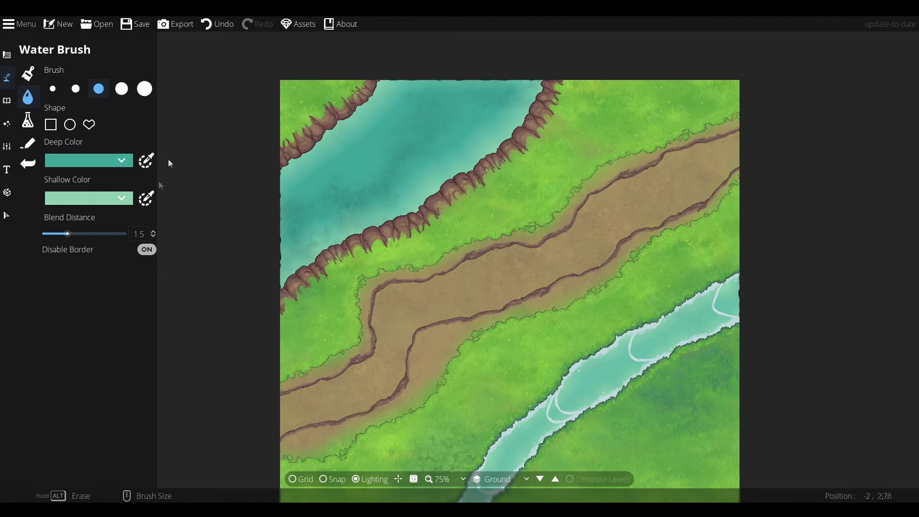
Draw the leafy green grass path, sorted Over, along the outer edges of both cliffs
click(27, 143)
click(100, 389)
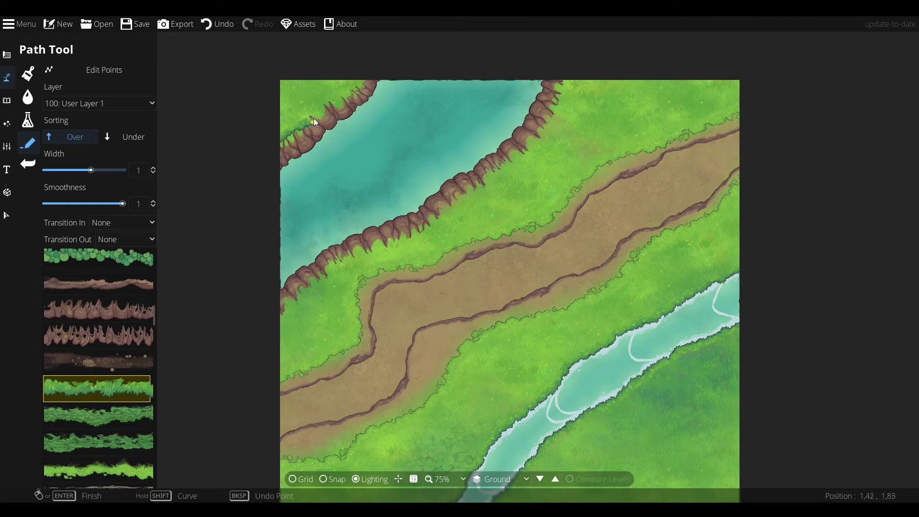
mouse_move(333, 104)
mouse_down()
mouse_move(351, 96)
mouse_move(370, 73)
mouse_up()
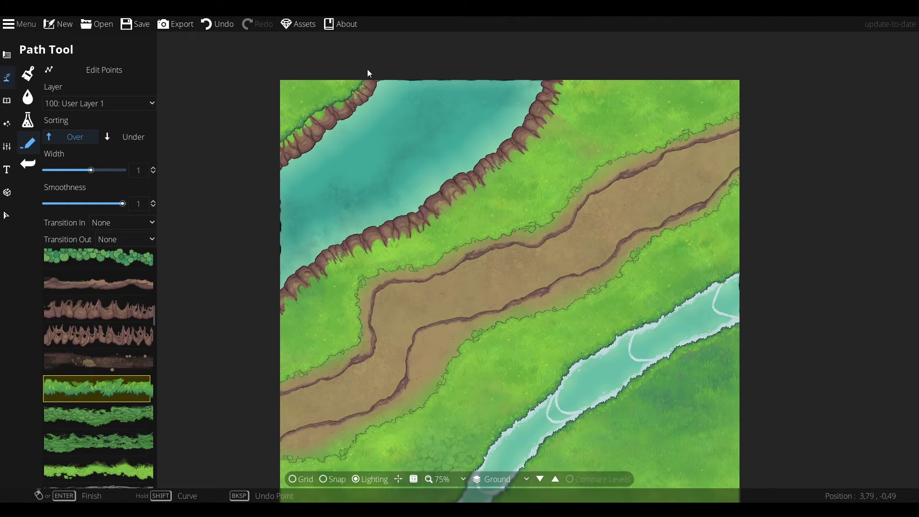
click(279, 323)
drag(559, 107, 535, 140)
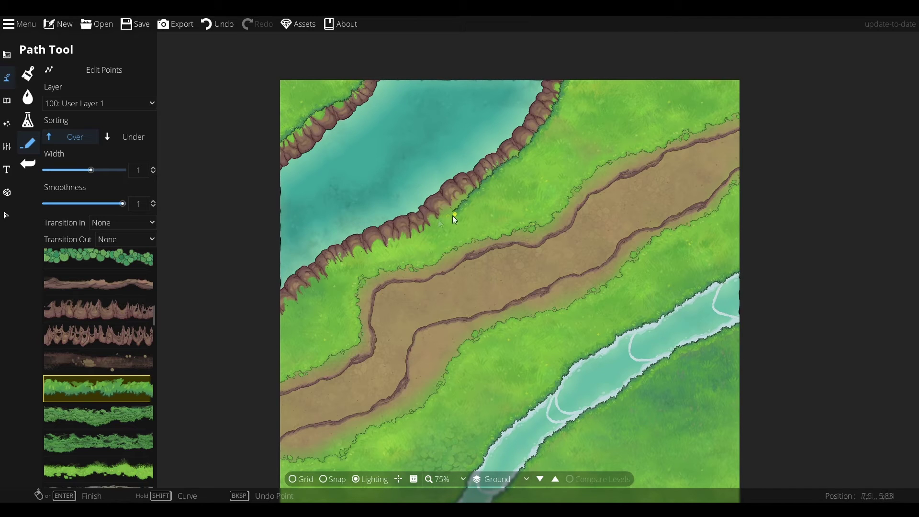
drag(420, 236, 368, 251)
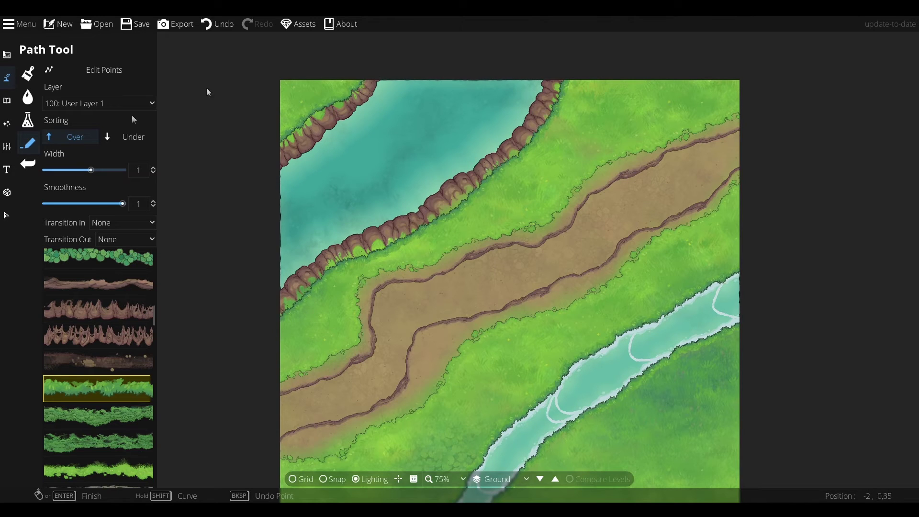
Paint Dirt Base terrain at brush size 3 beneath both cliffs to fill the green gaps between the rocks
click(36, 75)
click(86, 324)
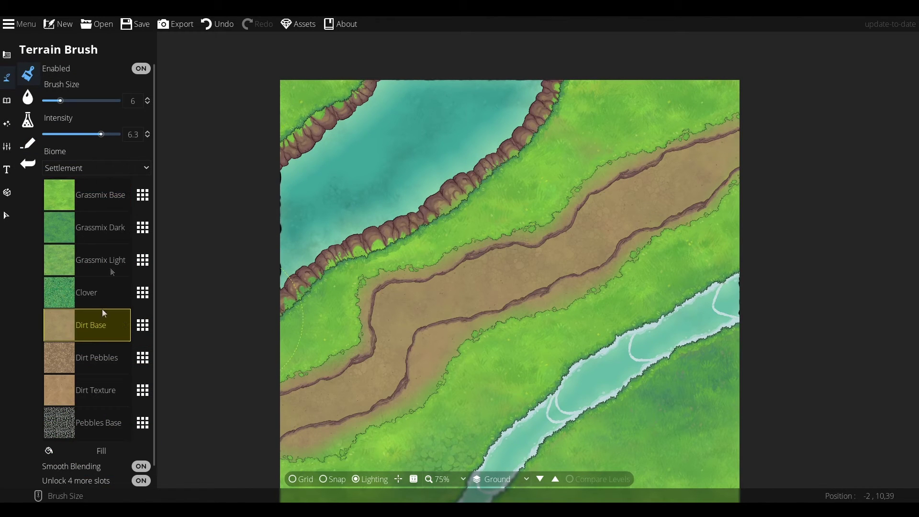
click(52, 101)
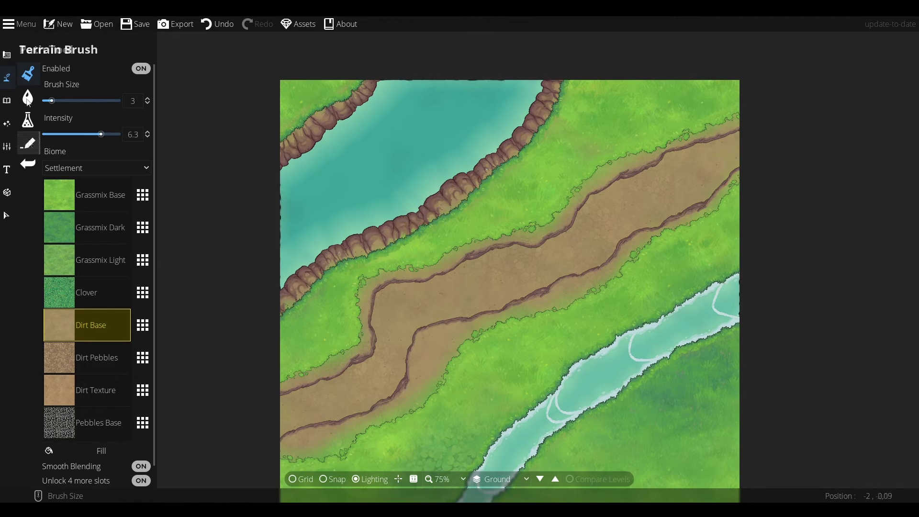
Draw the Water Edge path, sorted Under, along the foot of both cliffs on the wide river
click(28, 143)
scroll(111, 364, down, 2)
scroll(111, 363, down, 2)
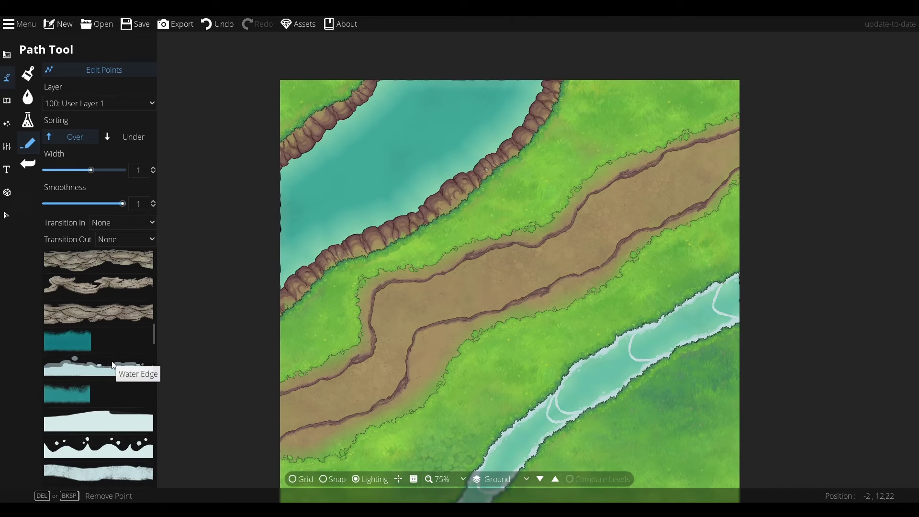
click(111, 362)
click(382, 83)
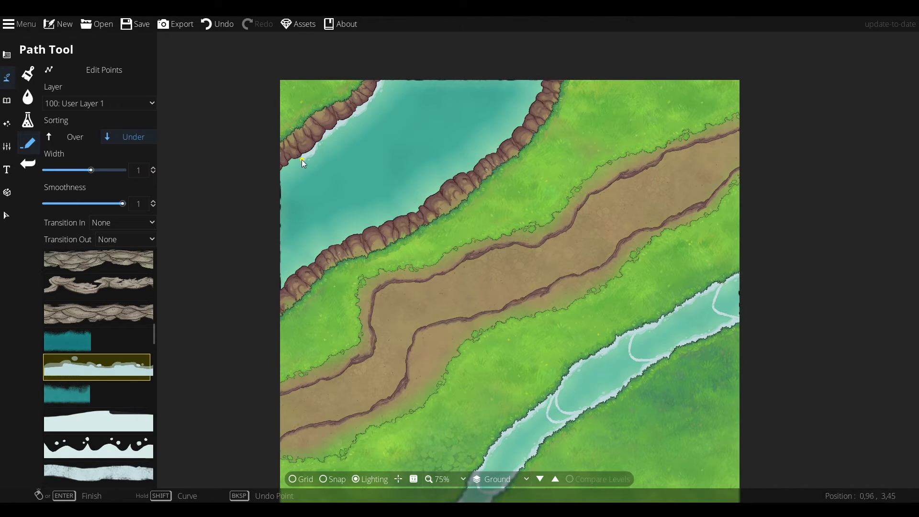
click(276, 179)
right_click(276, 178)
click(276, 294)
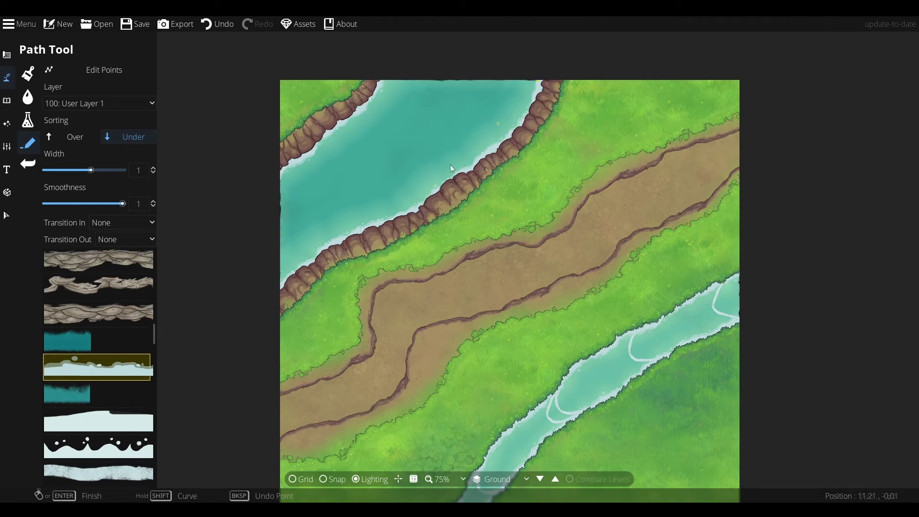
Draw the darker teal water path at width 0.8 along the middle of the wide river, sorted Under
click(79, 391)
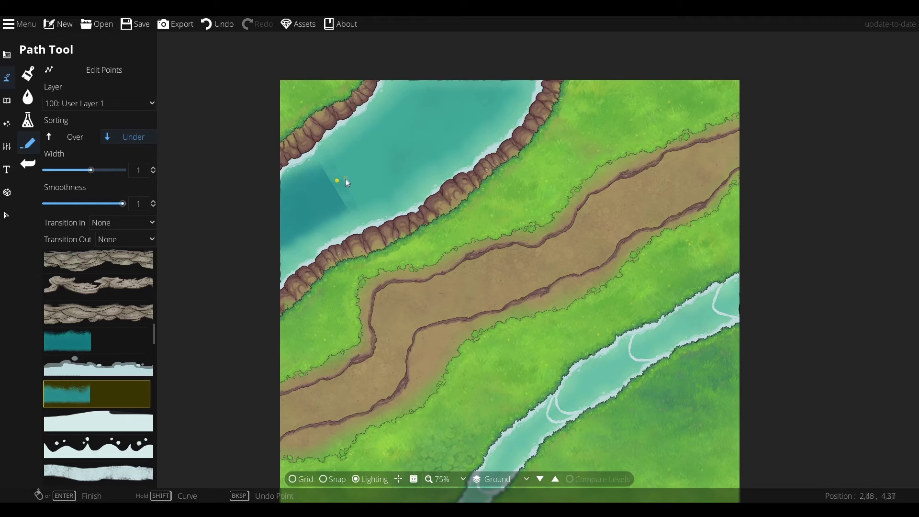
click(147, 170)
key(BackSpace)
text(0.8)
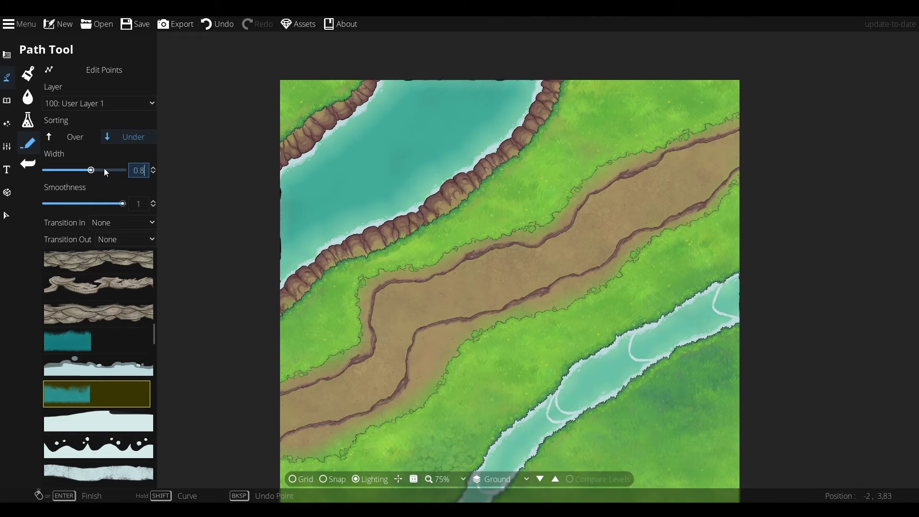
key(Return)
click(345, 171)
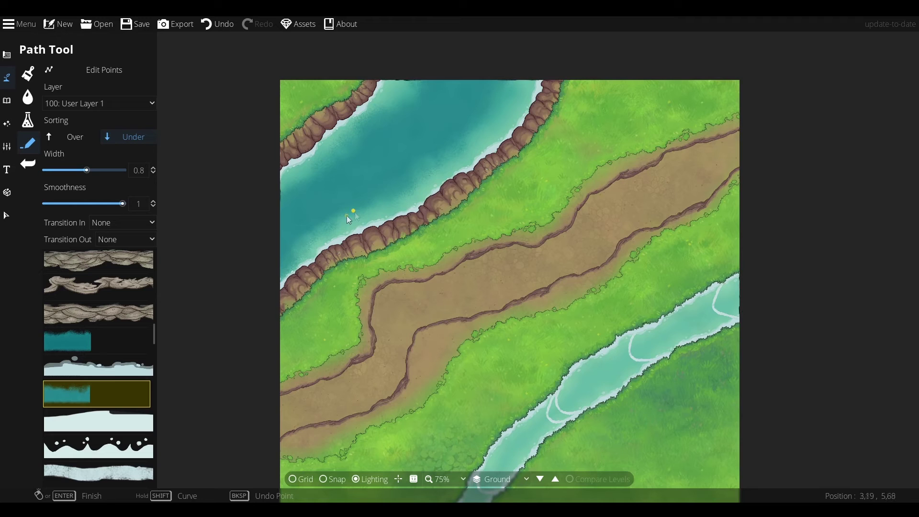
Undo the last teal water path and add another over the centre of the wide river
scroll(391, 145, up, 4)
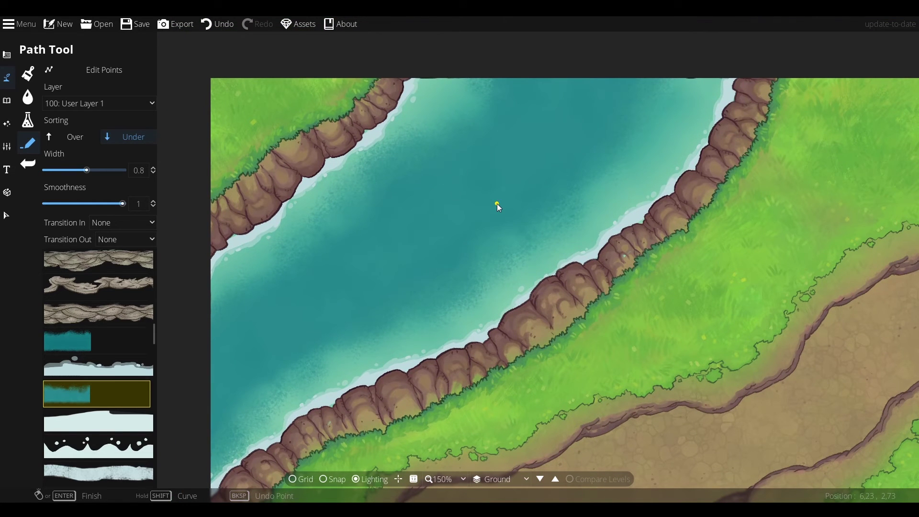
key(ctrl+z)
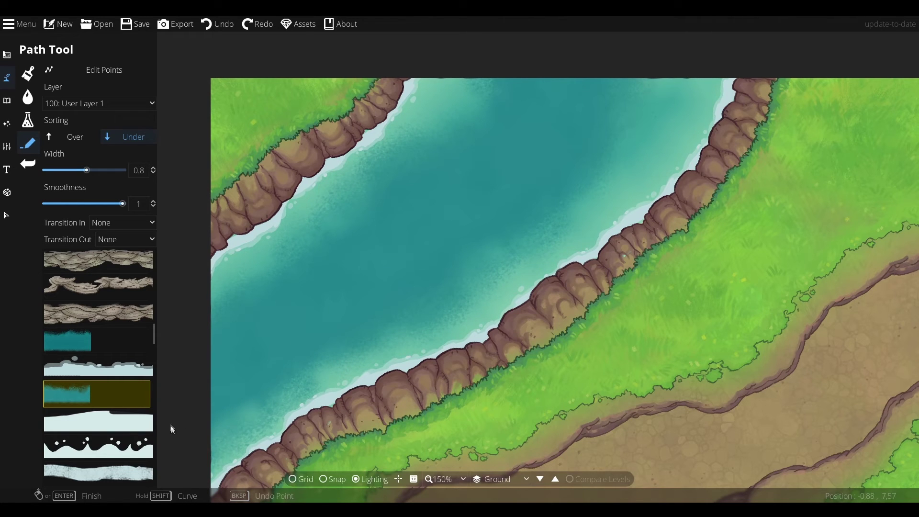
click(338, 354)
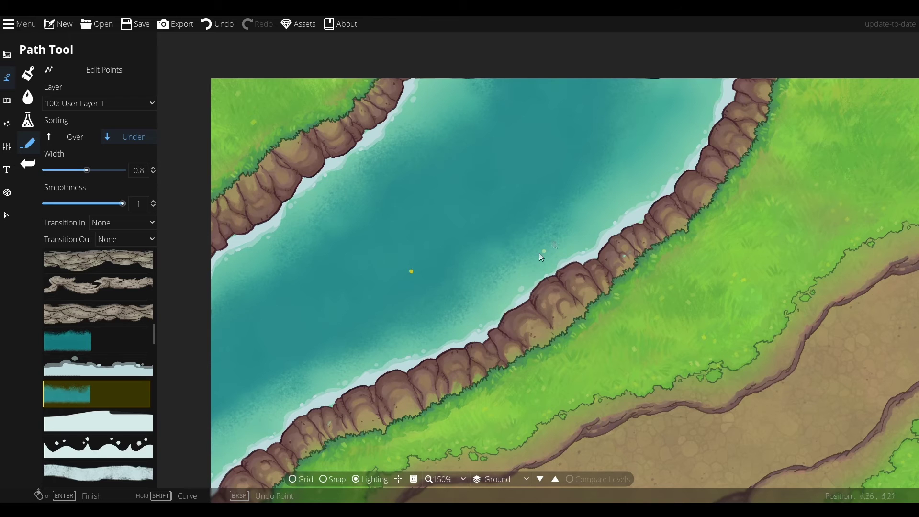
scroll(515, 163, down, 1)
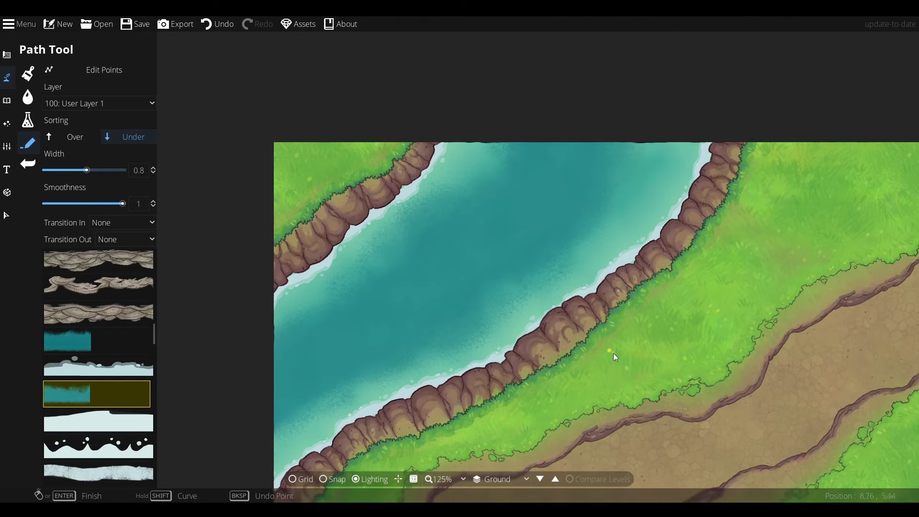
scroll(605, 277, down, 4)
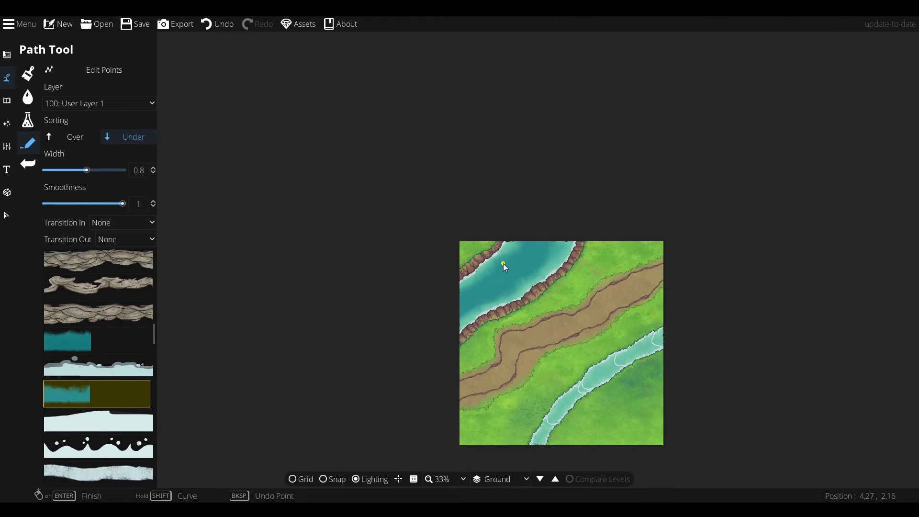
scroll(504, 263, up, 5)
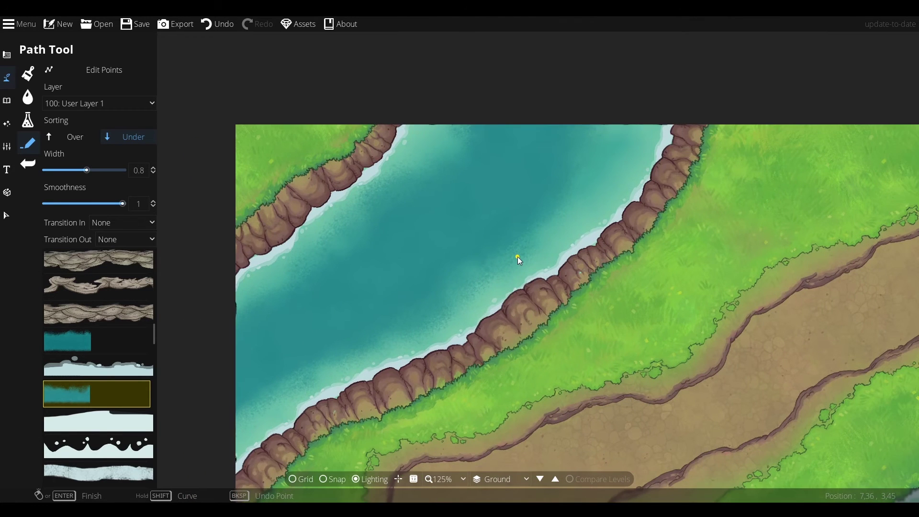
Switch to the Object Tool and filter the object library to the .Water tag
click(7, 101)
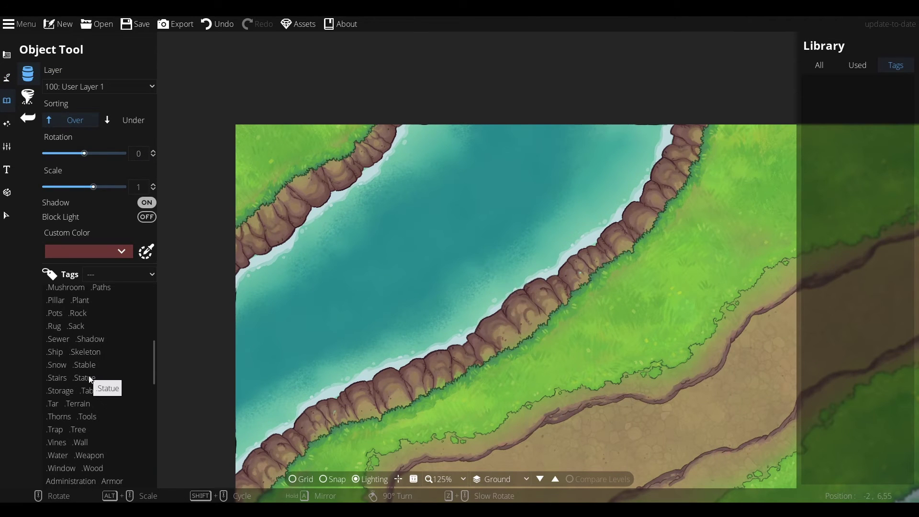
scroll(91, 380, down, 1)
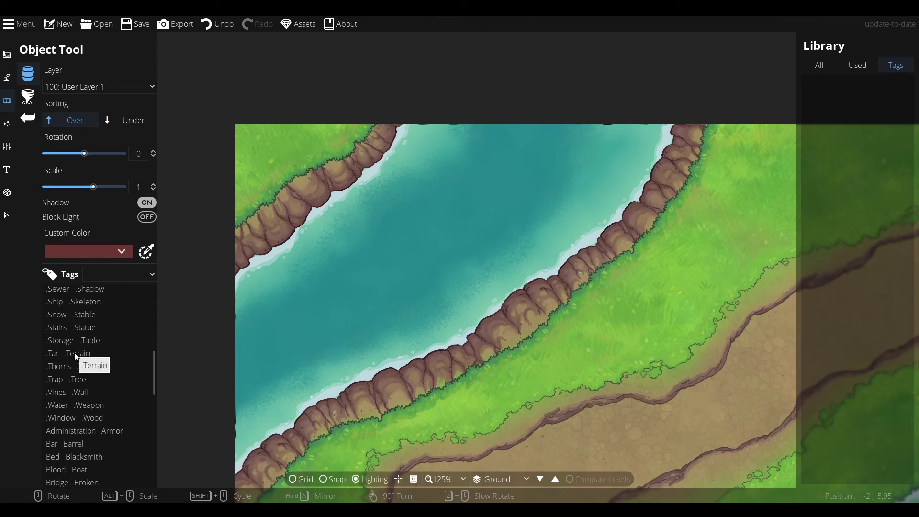
scroll(74, 352, up, 1)
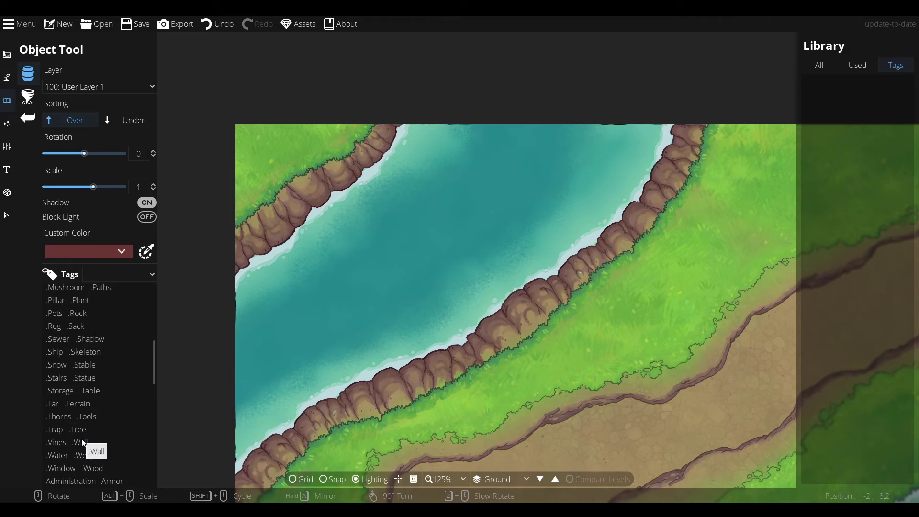
scroll(81, 439, down, 1)
click(59, 431)
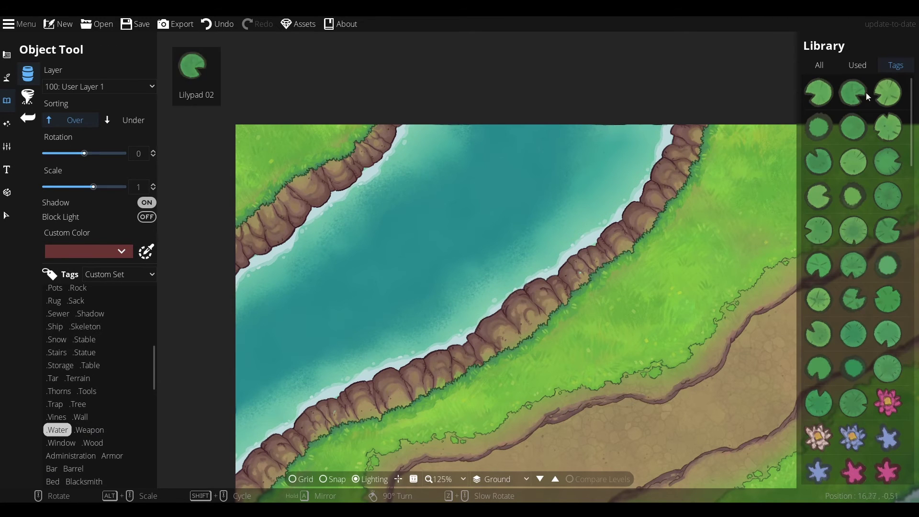
Place white water trail objects along the wide river's current, rotated 45 and 60 degrees with shadows off
scroll(867, 95, down, 6)
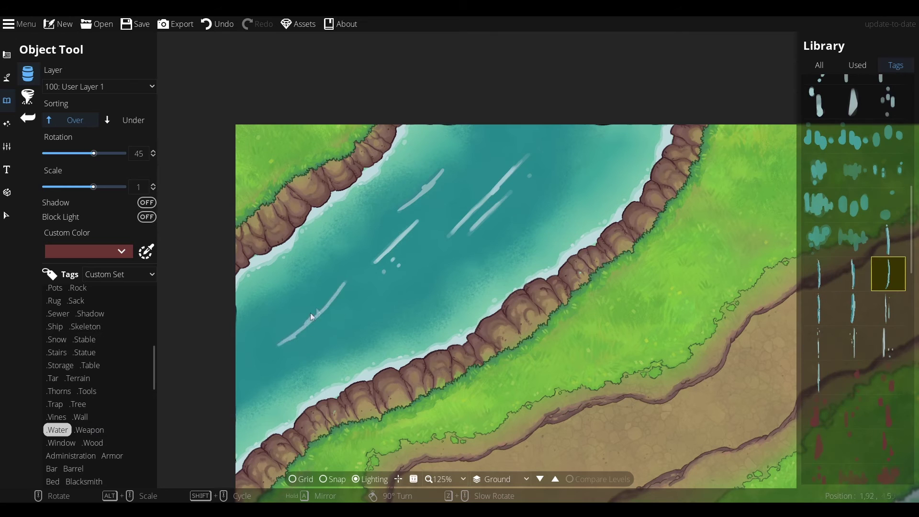
click(318, 301)
click(819, 273)
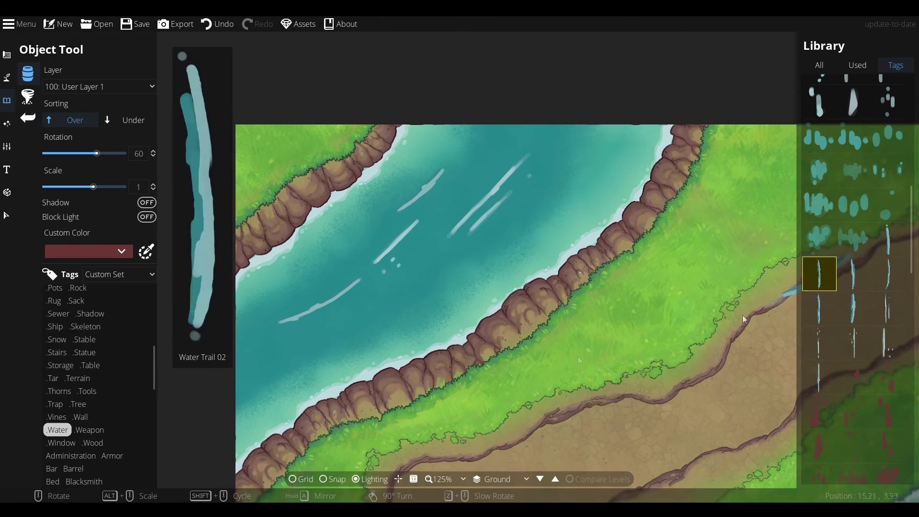
Scatter faint teal water detail spots over the wide river, rotated about 45 degrees with the current
click(855, 205)
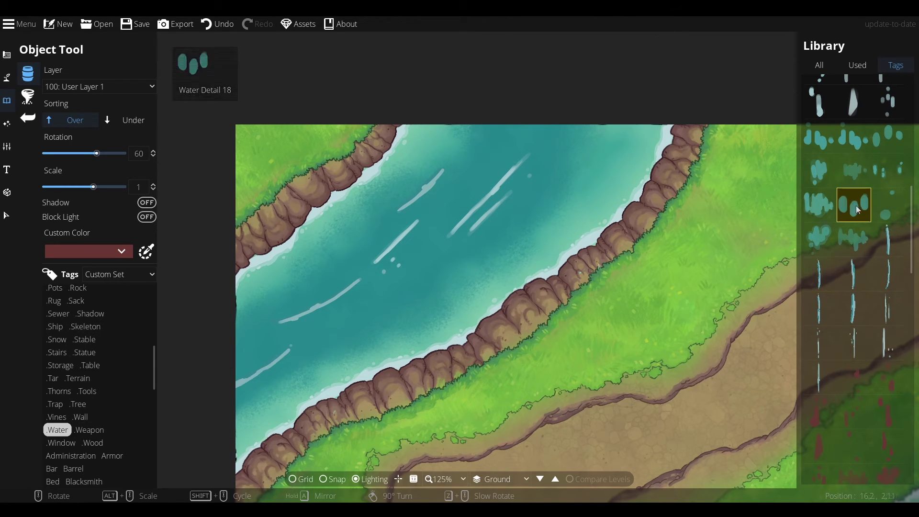
scroll(458, 265, down, 1)
click(458, 265)
click(889, 203)
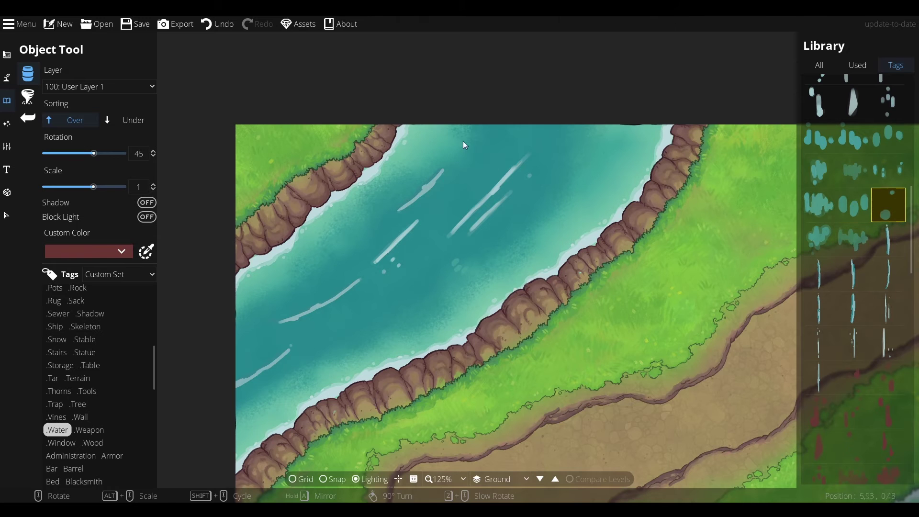
click(890, 178)
click(560, 153)
click(819, 136)
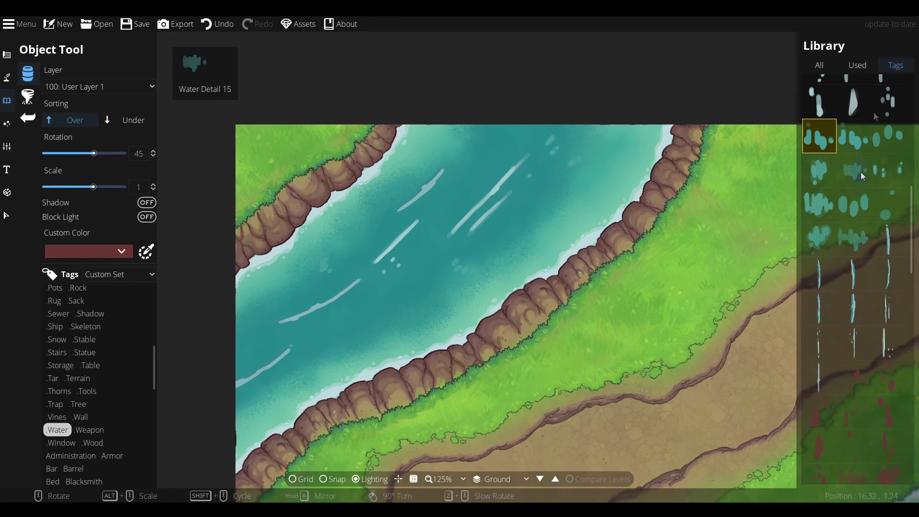
Add white water detail droplets to the lower part of the wide river at 45 and 60 degree rotations
click(888, 102)
click(412, 301)
click(852, 101)
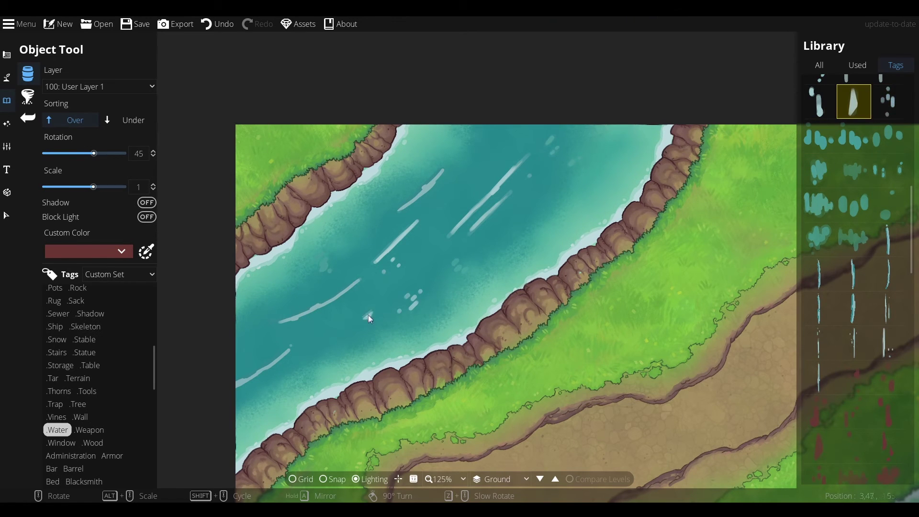
click(367, 314)
scroll(832, 134, up, 2)
click(819, 135)
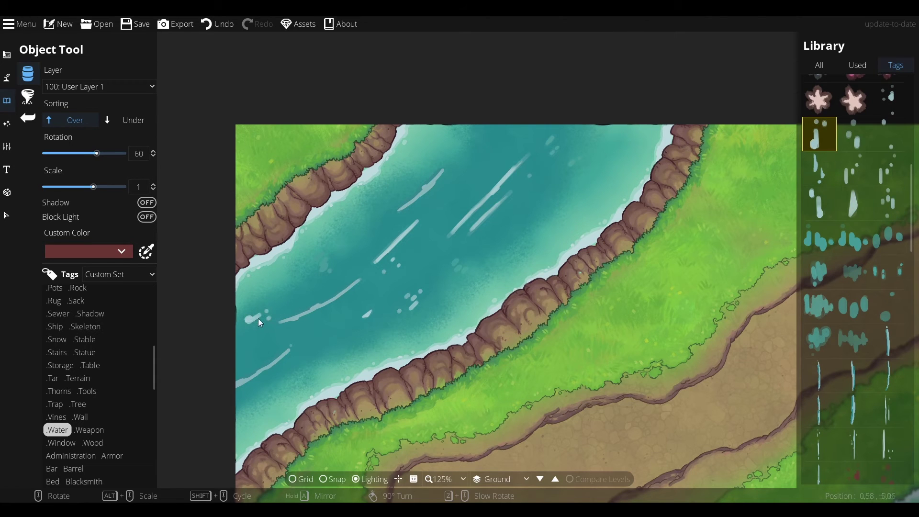
click(259, 319)
click(819, 202)
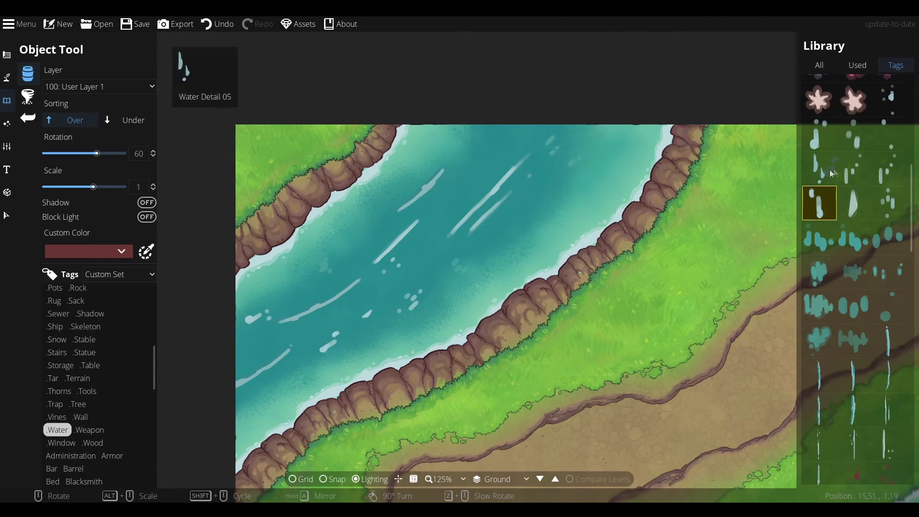
Choose a colorable water trail object and set its custom color to teal 52ab9e
scroll(880, 269, down, 10)
scroll(882, 270, up, 8)
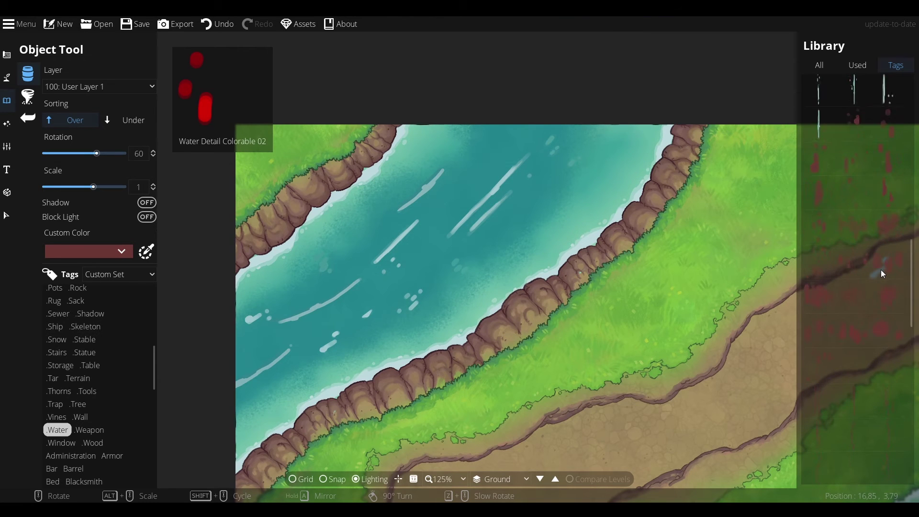
click(886, 339)
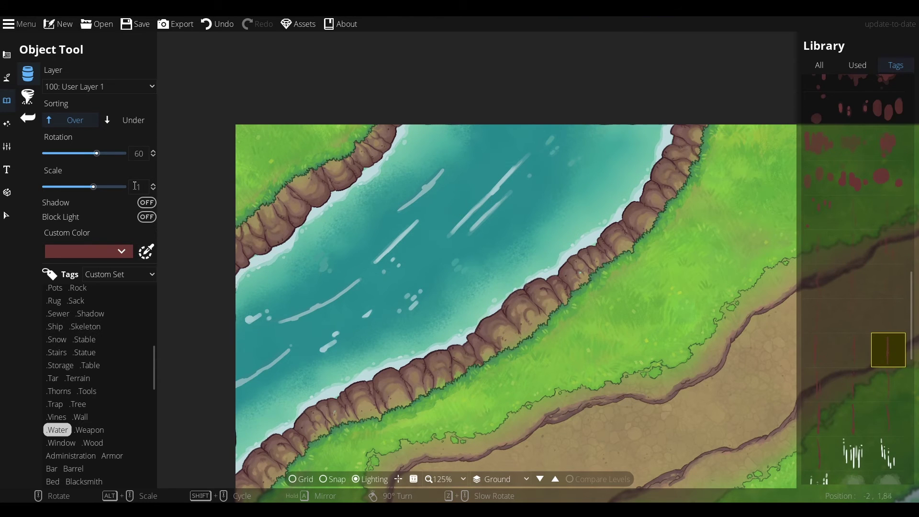
click(151, 250)
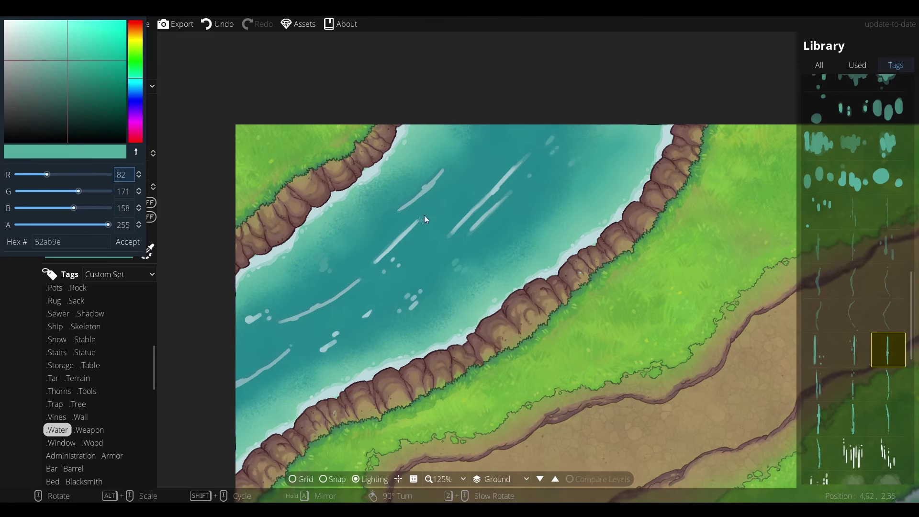
Place teal colorable water trails between the white streaks on the wide river, rotated 45 to 60 degrees
click(387, 249)
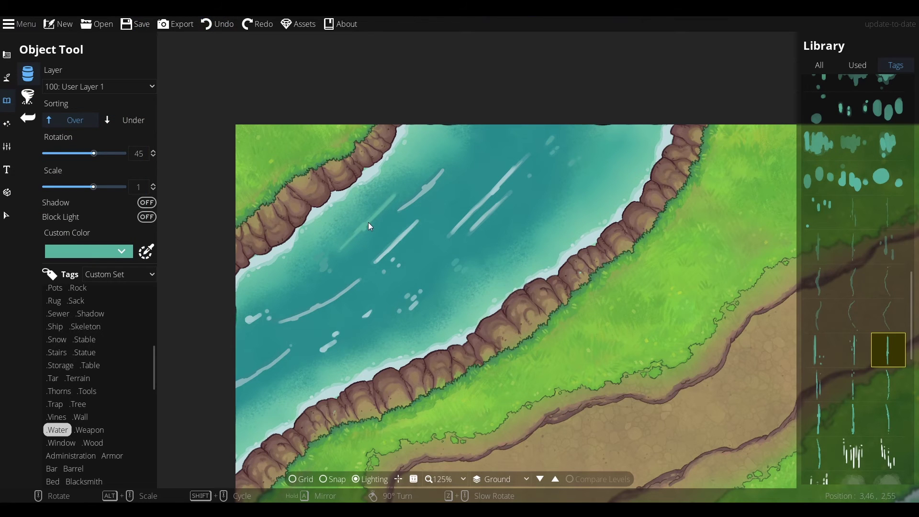
click(850, 253)
click(485, 175)
scroll(357, 318, up, 2)
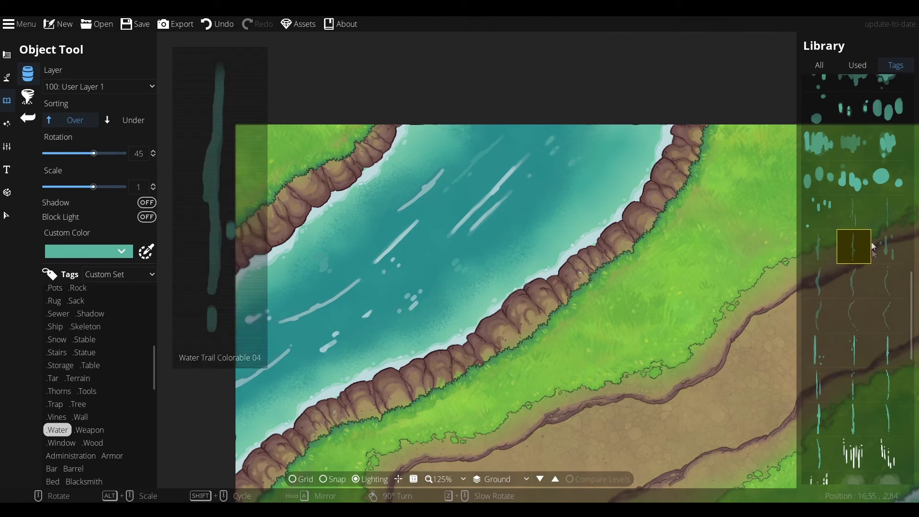
scroll(324, 322, up, 2)
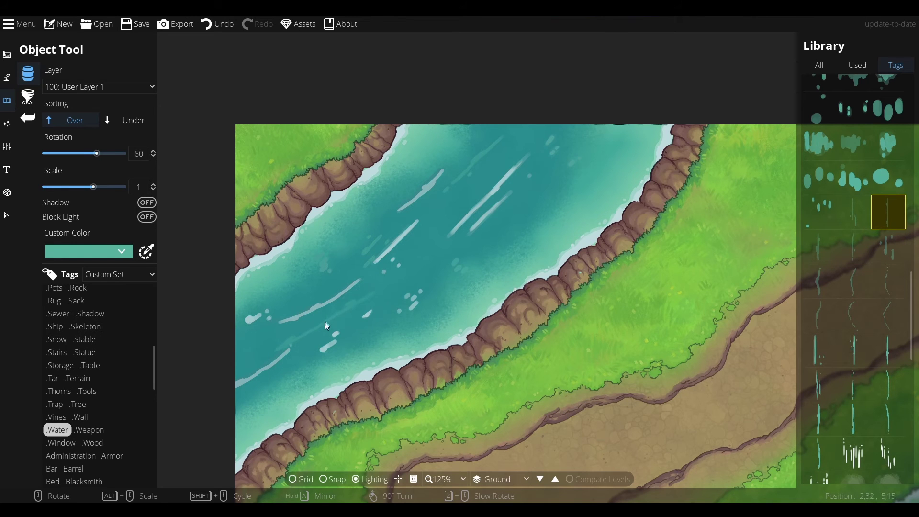
scroll(513, 277, down, 3)
drag(667, 332, 581, 298)
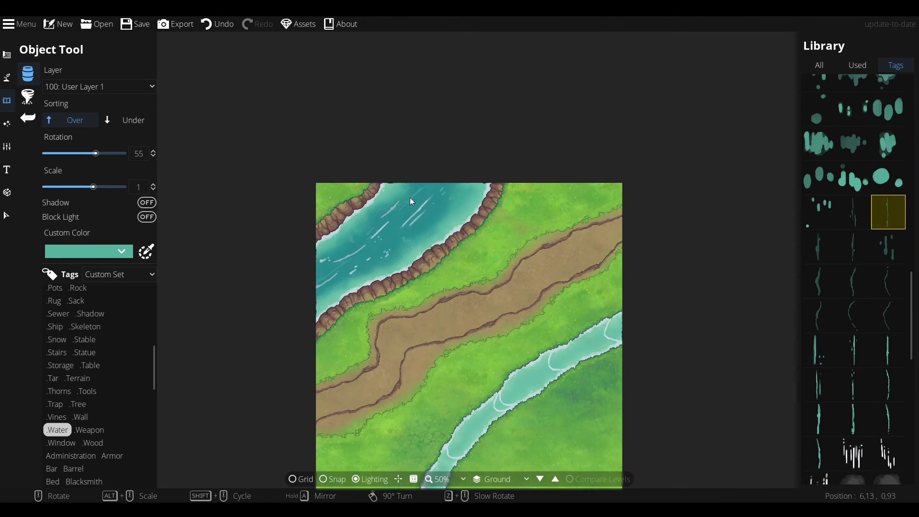
Add more white water trails to the upper part of the wide river, rotated about 50 degrees
scroll(843, 359, up, 5)
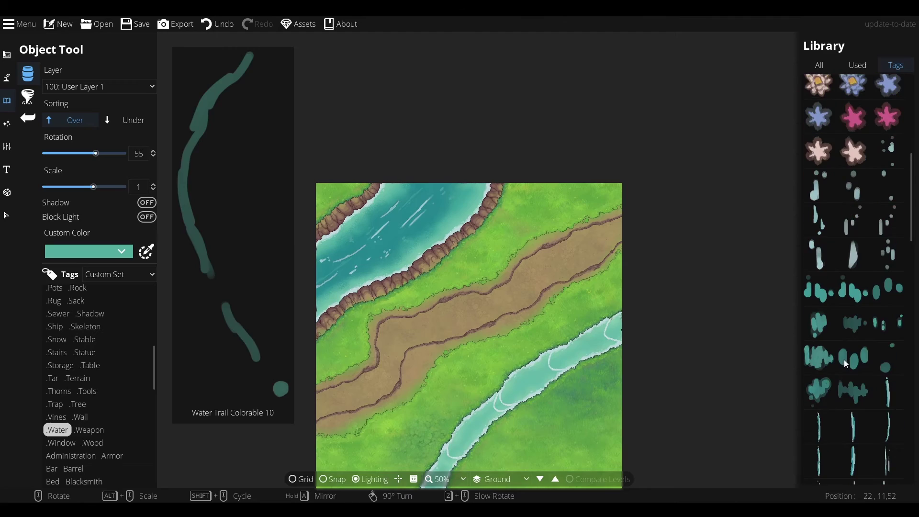
click(890, 395)
scroll(437, 179, up, 1)
scroll(414, 193, down, 1)
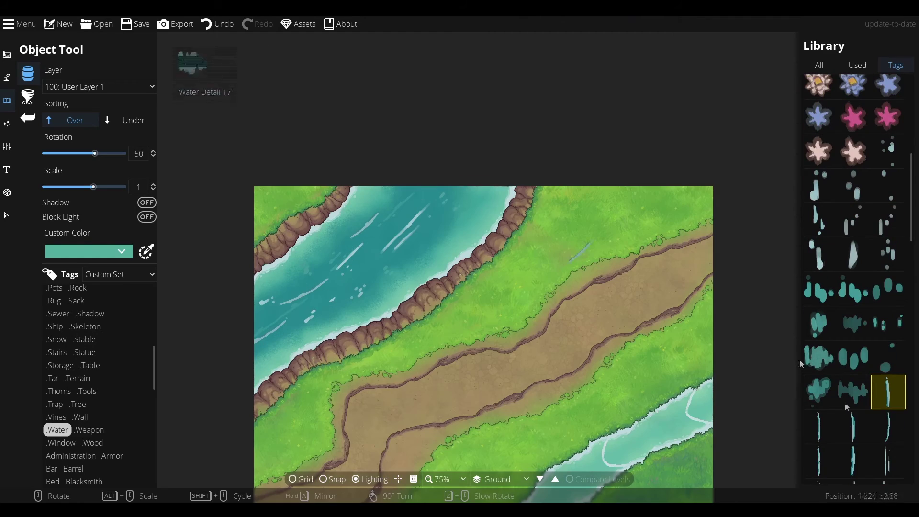
click(853, 460)
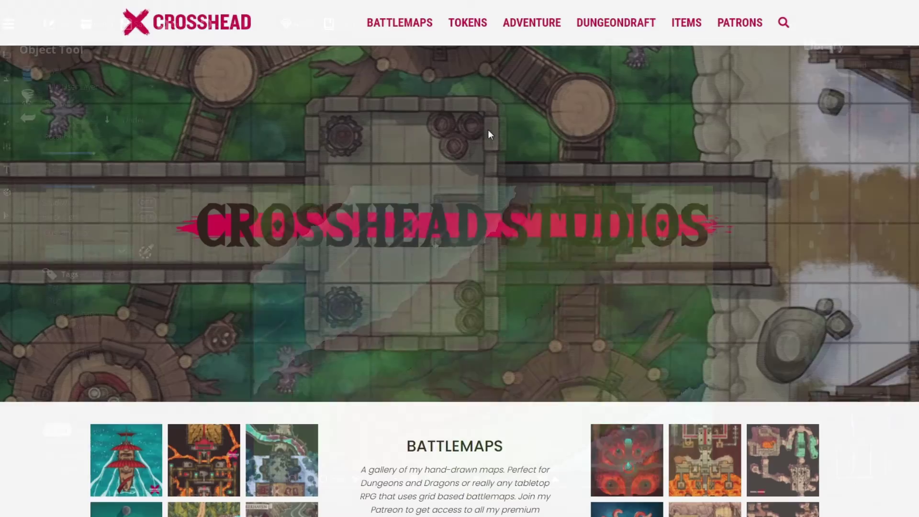
Switch to the Crosshead Studios website and look through the home page's battlemaps, adventures, magazine and tokens sections
scroll(487, 129, down, 7)
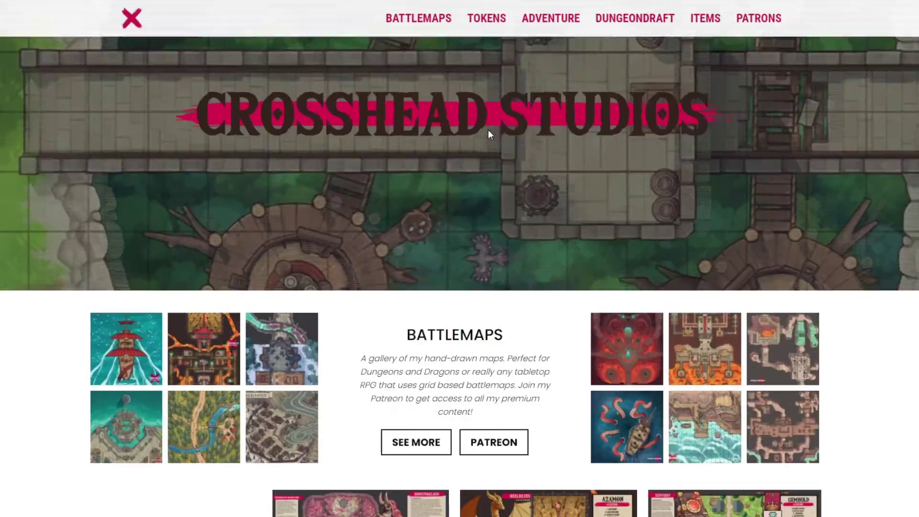
scroll(489, 134, down, 5)
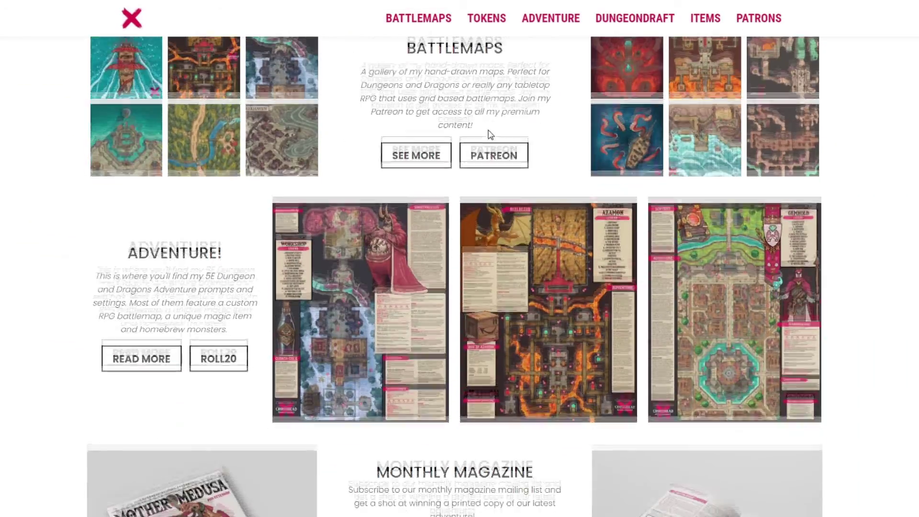
scroll(489, 135, down, 5)
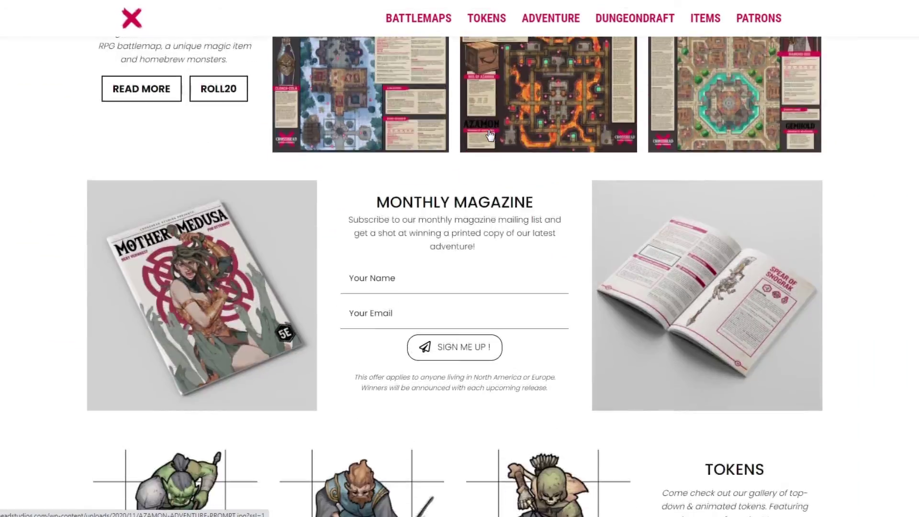
scroll(489, 134, down, 2)
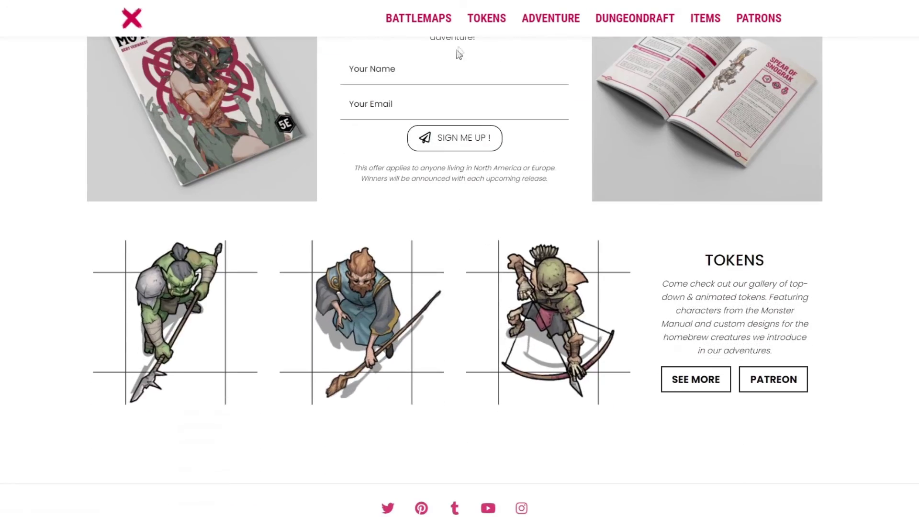
Open the website's Dungeondraft page and look over its asset links, tutorial video and animated battlemaps
click(630, 21)
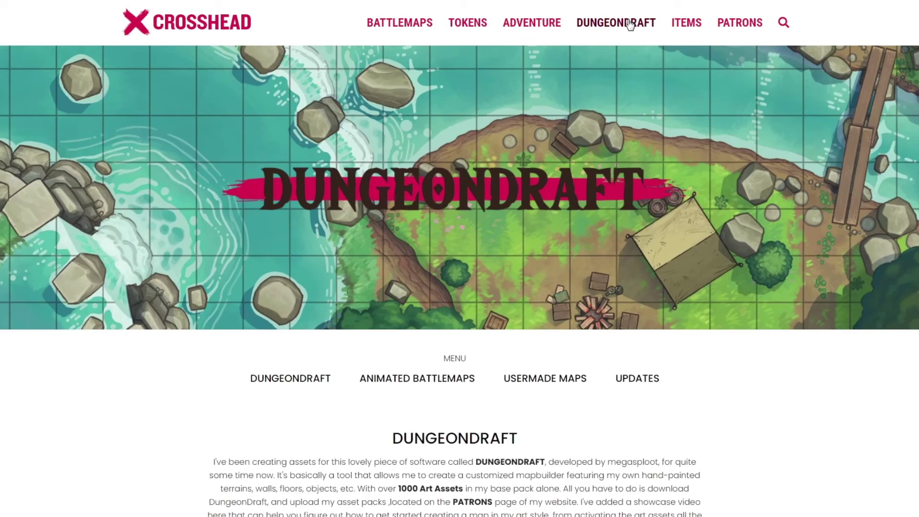
scroll(621, 116, down, 7)
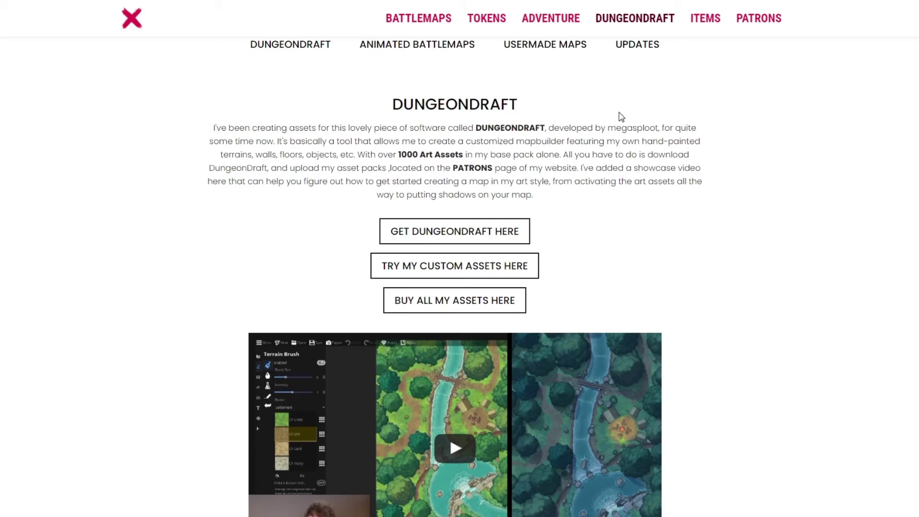
scroll(619, 112, down, 6)
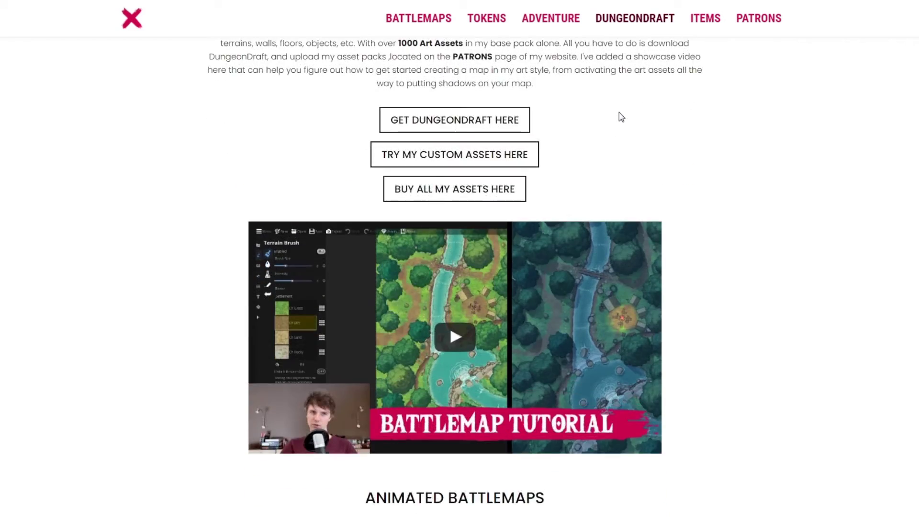
scroll(618, 112, down, 9)
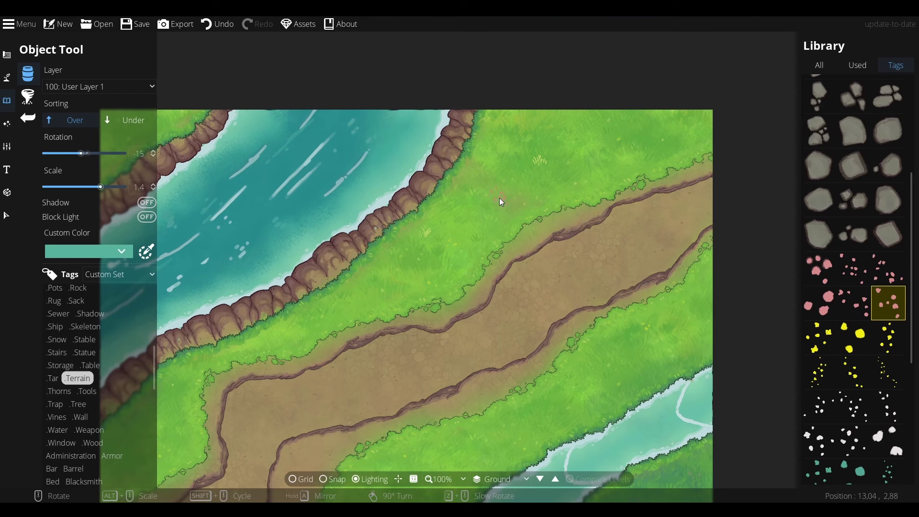
Try colorable terrain flowers in orange-brown on the grass between the cliff and the dirt road
scroll(499, 198, down, 5)
scroll(880, 357, down, 3)
click(880, 358)
click(121, 251)
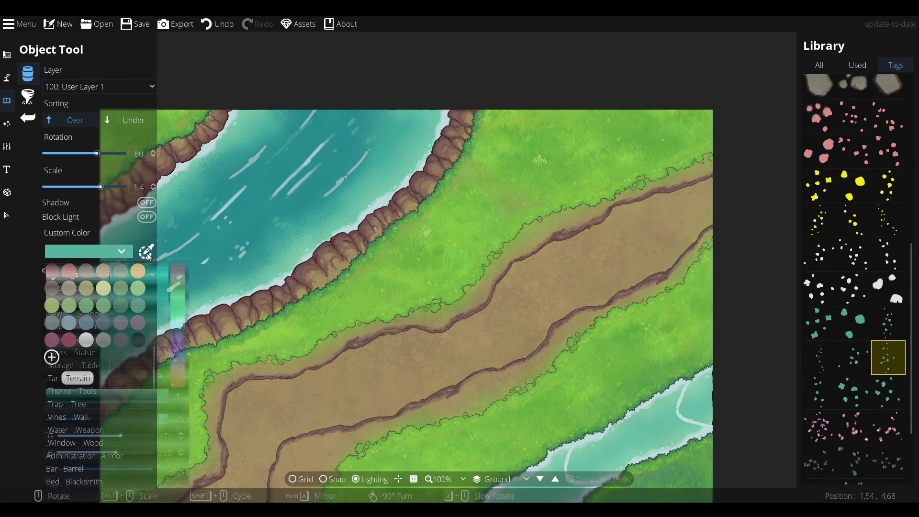
click(176, 272)
click(132, 290)
click(488, 263)
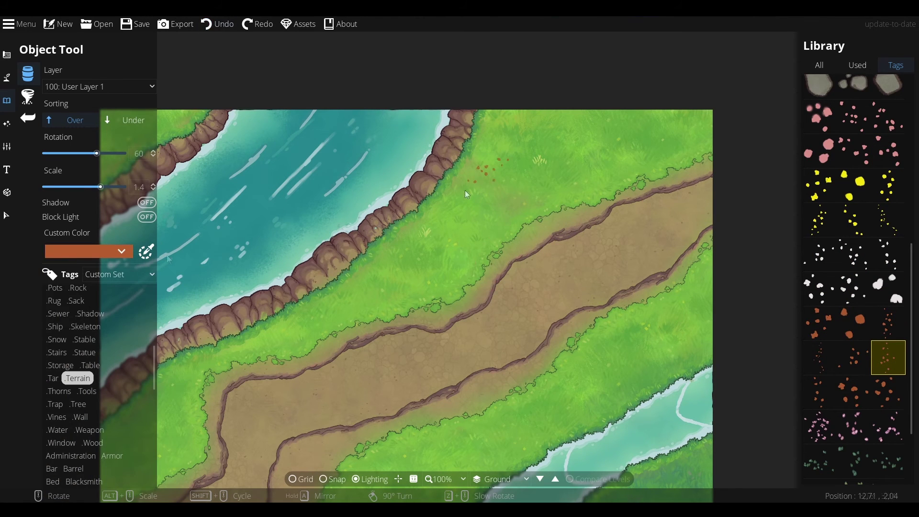
Try the colorable terrain flowers in red on the grass beside the cliff, then undo the placement
click(132, 251)
click(74, 270)
click(470, 228)
scroll(876, 393, down, 3)
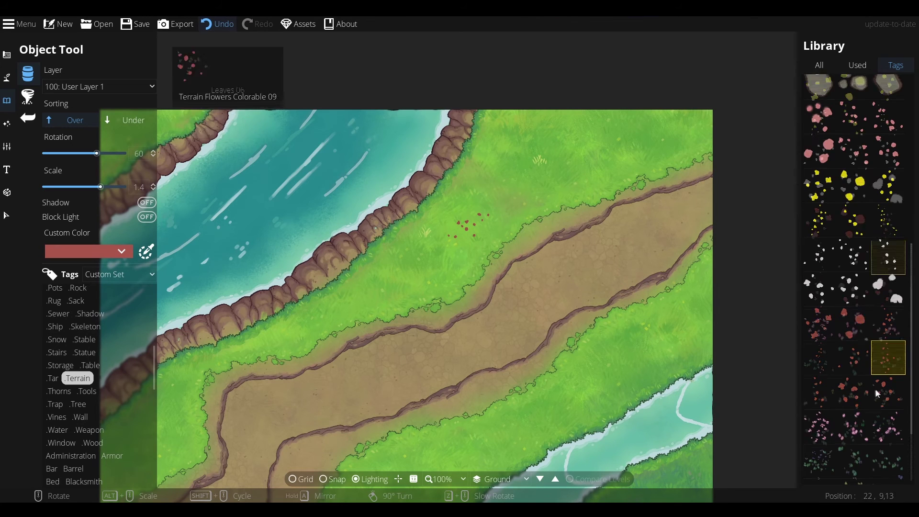
scroll(878, 393, down, 3)
click(854, 361)
key(ctrl+z)
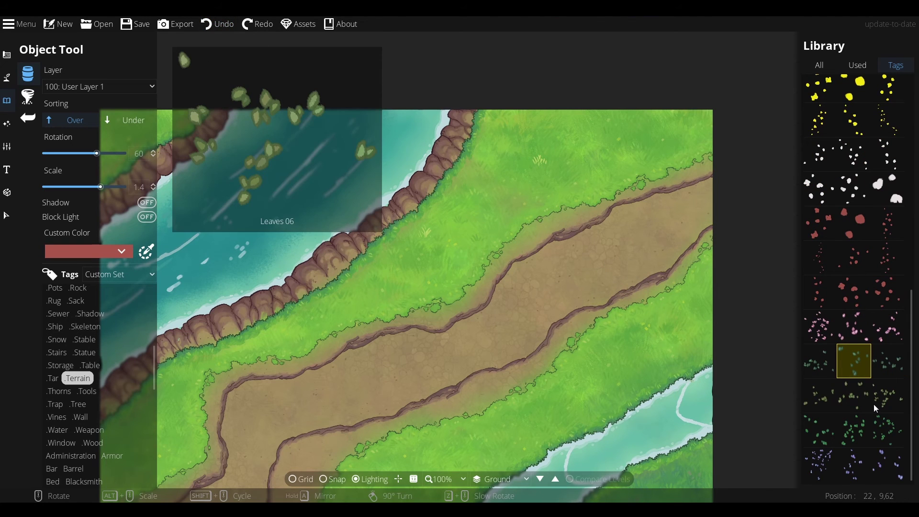
scroll(876, 406, up, 12)
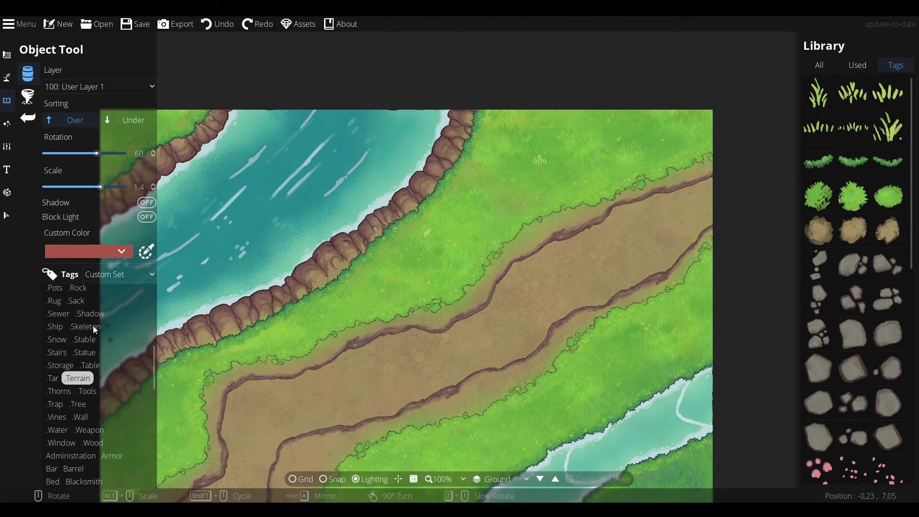
Browse the library's wall and path objects by tag
click(82, 416)
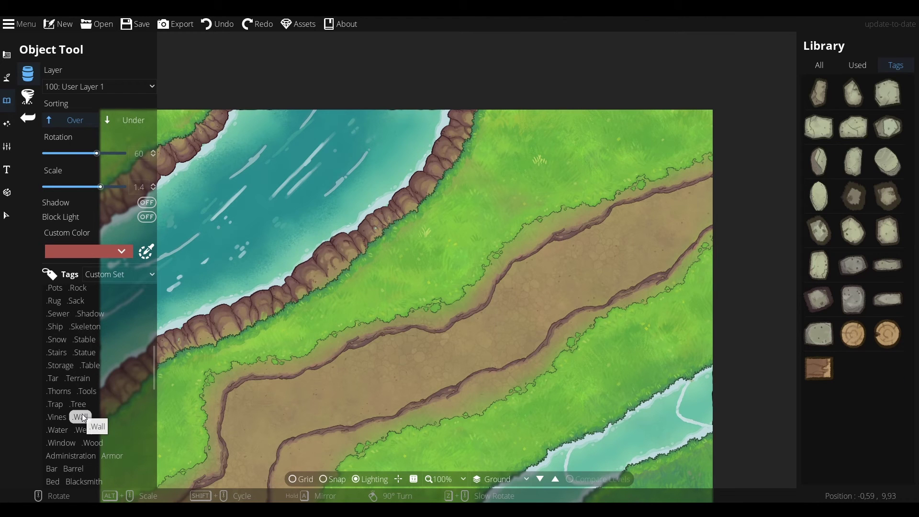
scroll(84, 418, down, 2)
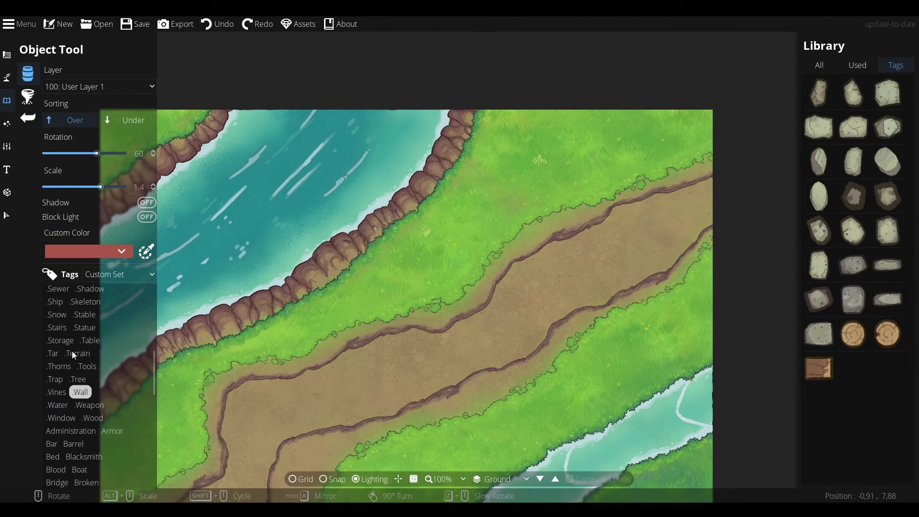
scroll(72, 352, up, 2)
click(101, 289)
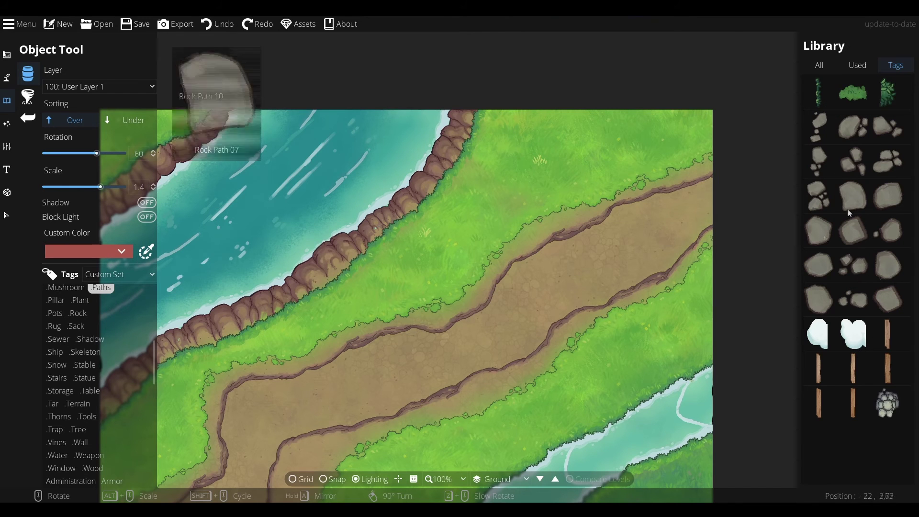
scroll(91, 334, up, 2)
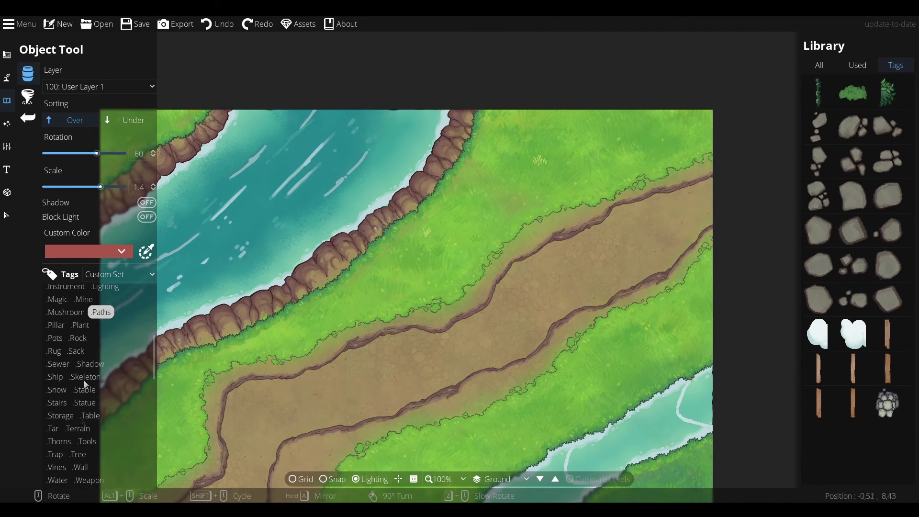
scroll(77, 406, down, 2)
Place a dark green tree at scale 1 and rotation -15 on the grass between the cliff and the dirt road
click(79, 405)
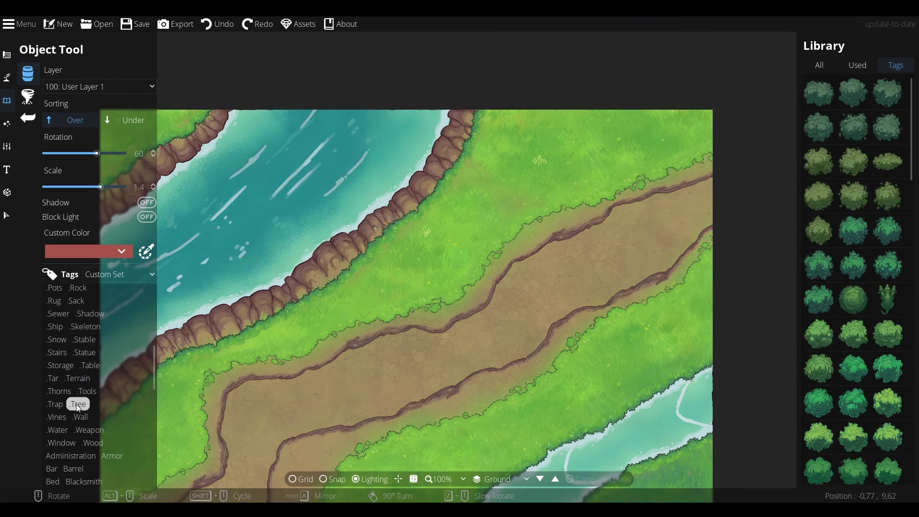
scroll(854, 268, down, 4)
click(854, 267)
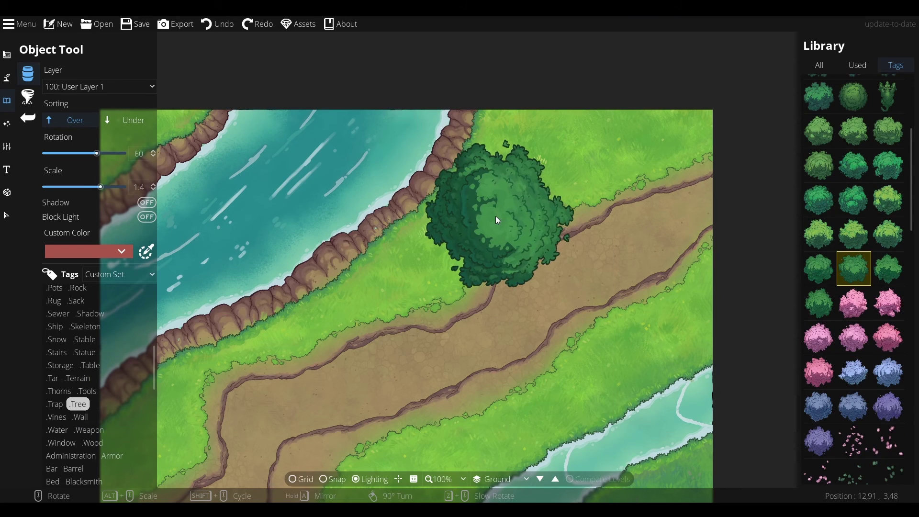
alt+scroll(495, 216, down, 4)
scroll(495, 216, down, 5)
click(529, 183)
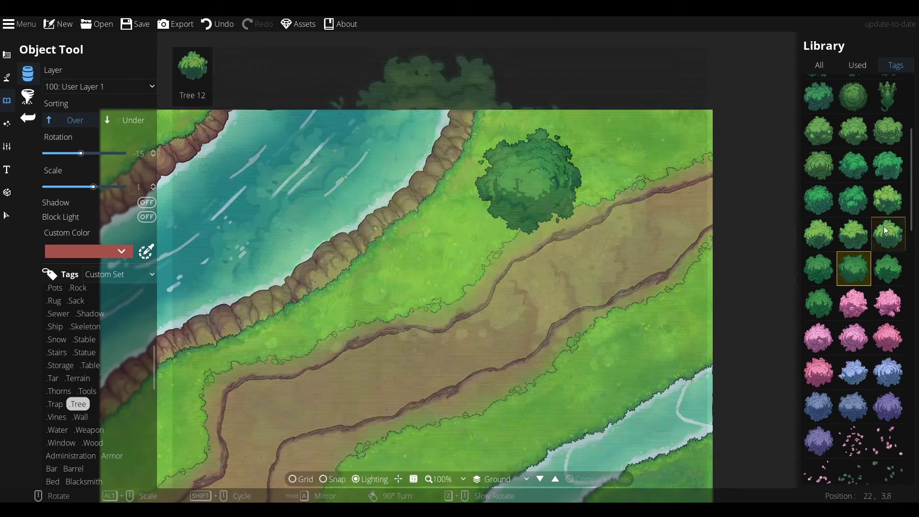
Add a light green tree beside the dark green one near the cliff and a mid-green tree across the dirt road
click(886, 230)
click(455, 253)
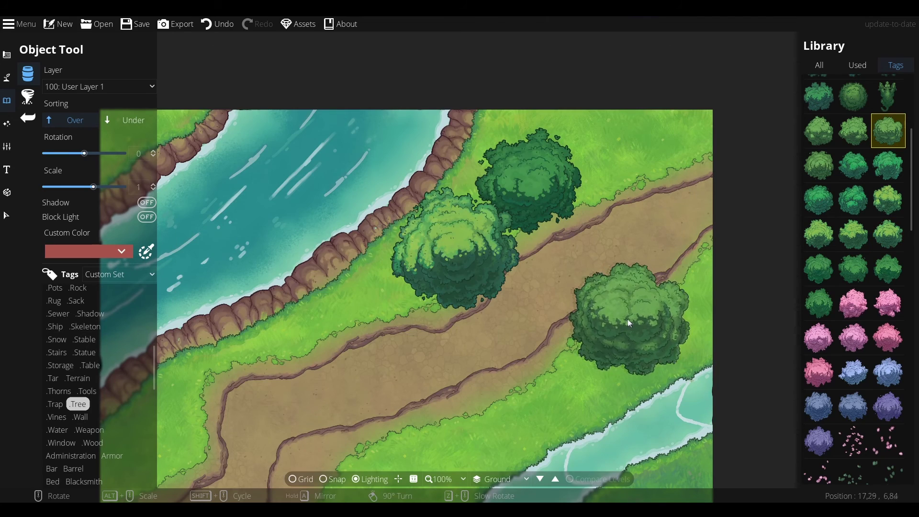
scroll(628, 323, down, 2)
click(626, 319)
Choose a small blue-green tree for placement and set its rotation to 5
scroll(839, 166, up, 3)
click(853, 129)
scroll(593, 162, up, 3)
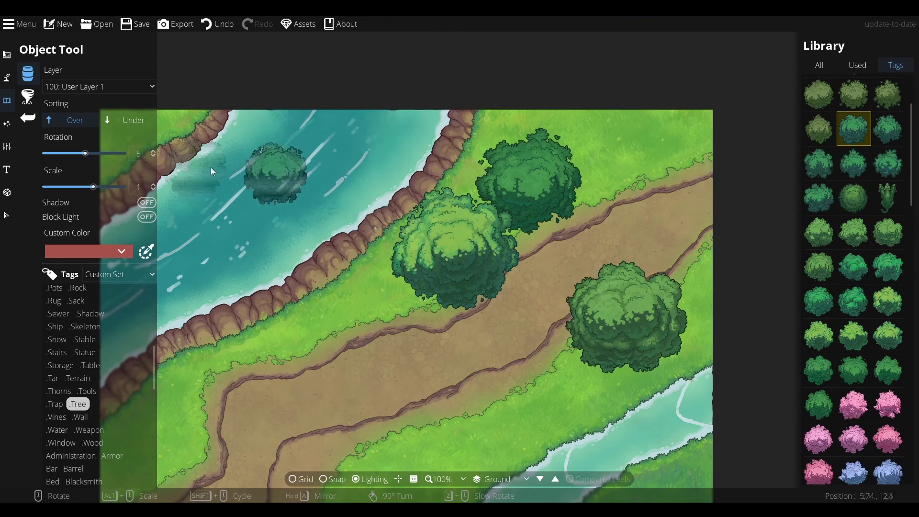